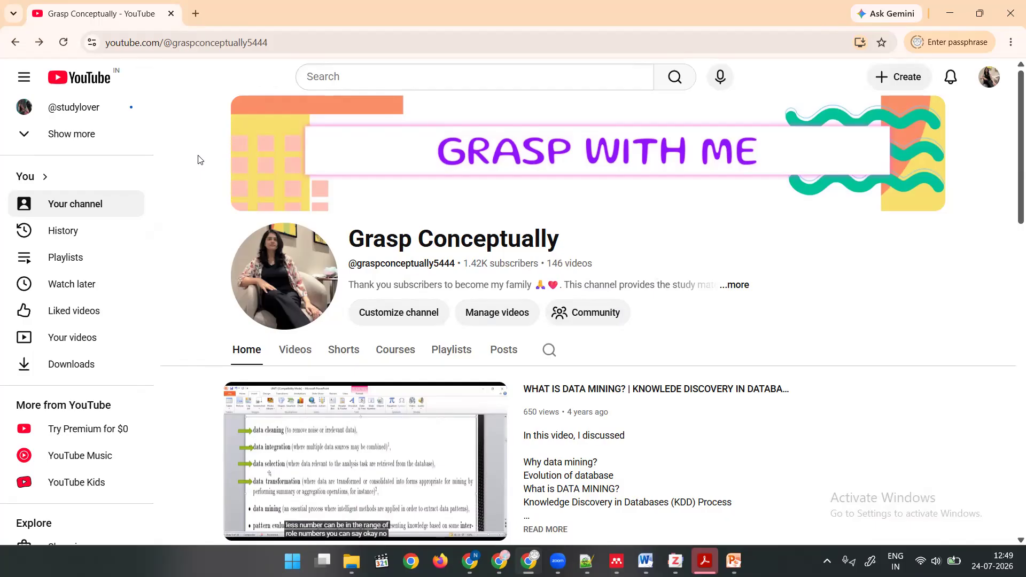
Open the ERDPlus website and go to its login form.
left_click(153, 46)
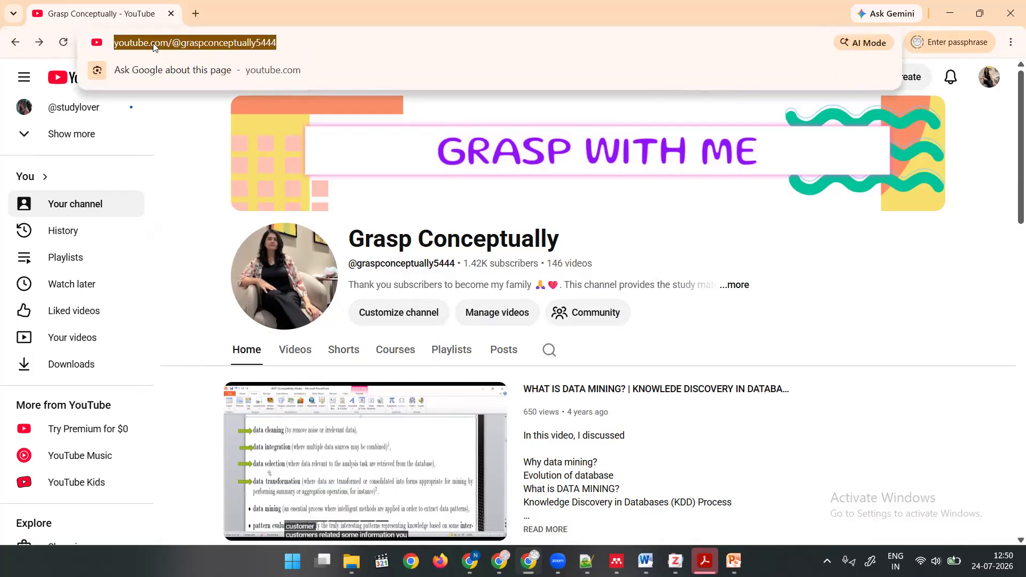
type("erdplus.com/diagrams")
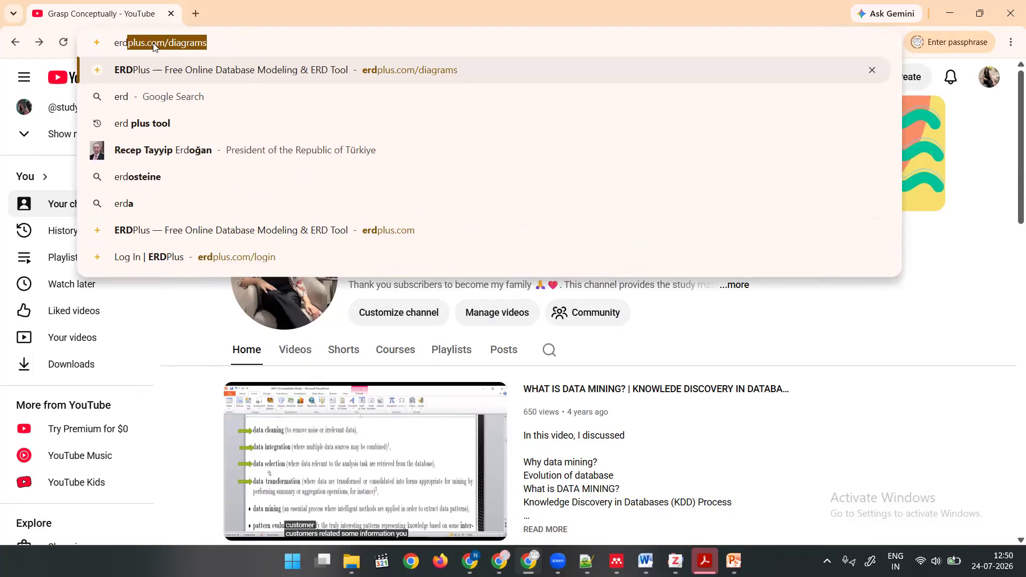
key("Return")
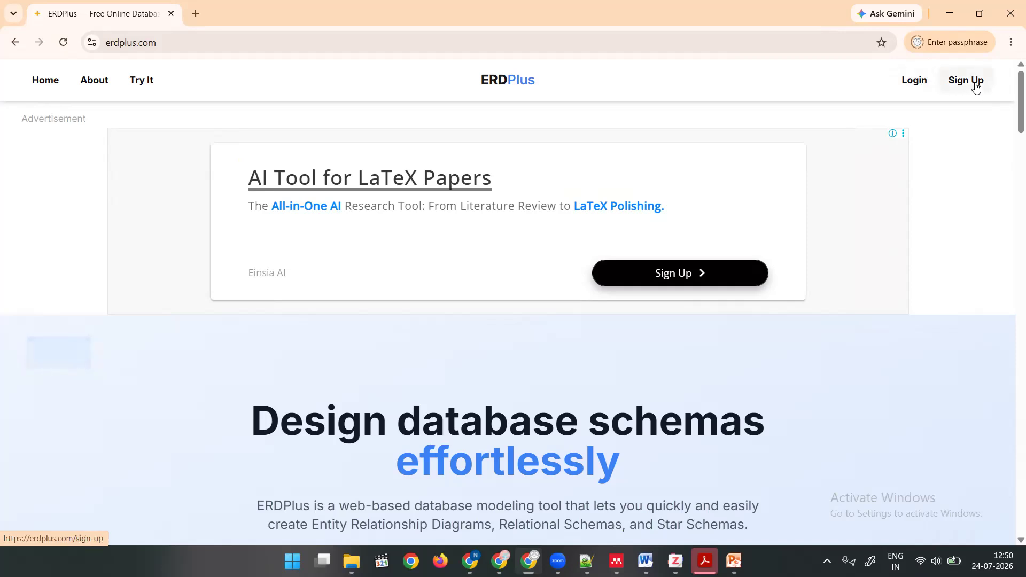
left_click(975, 88)
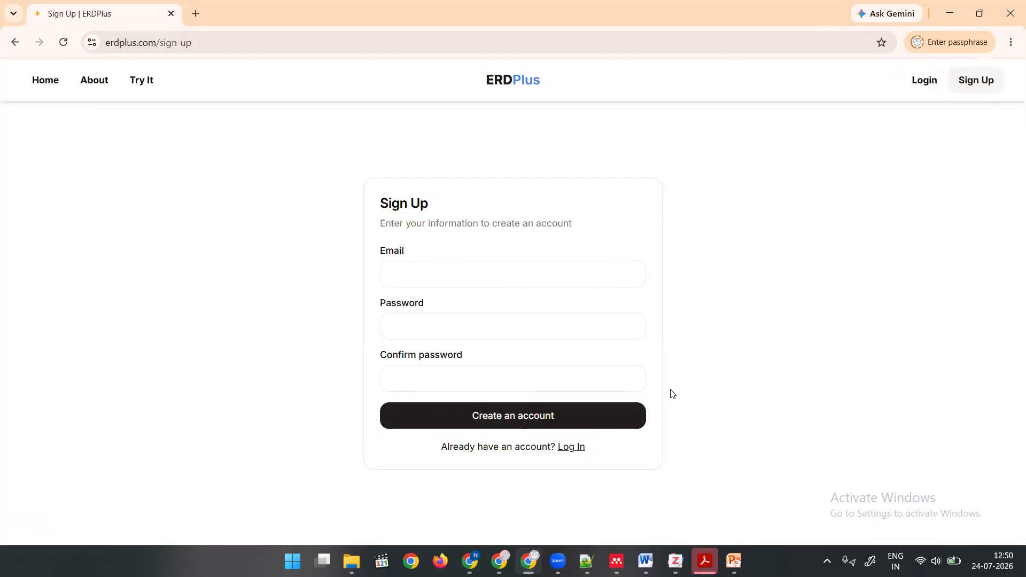
left_click(562, 449)
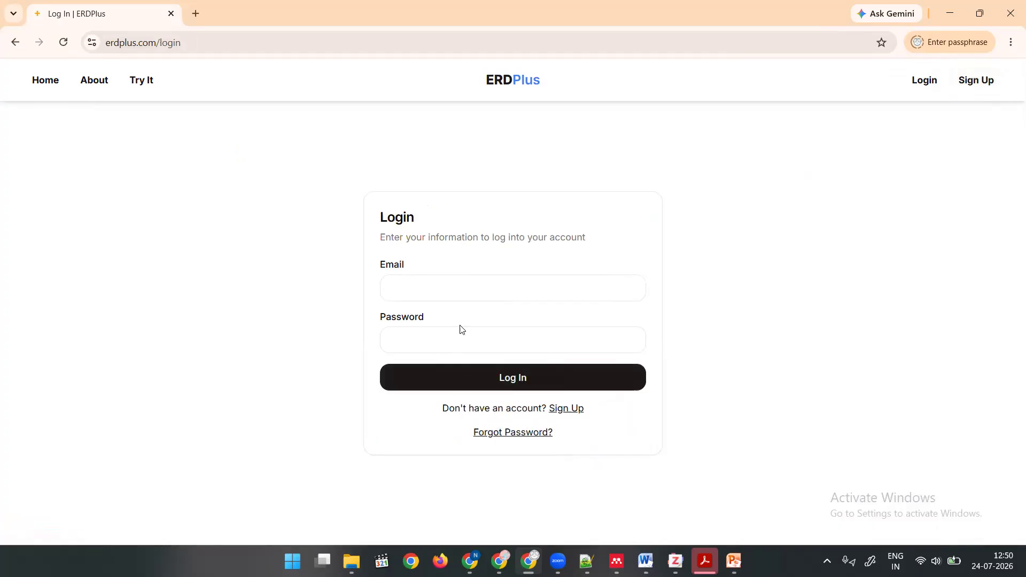
Log in to the existing account with the account e-mail and password.
left_click(471, 289)
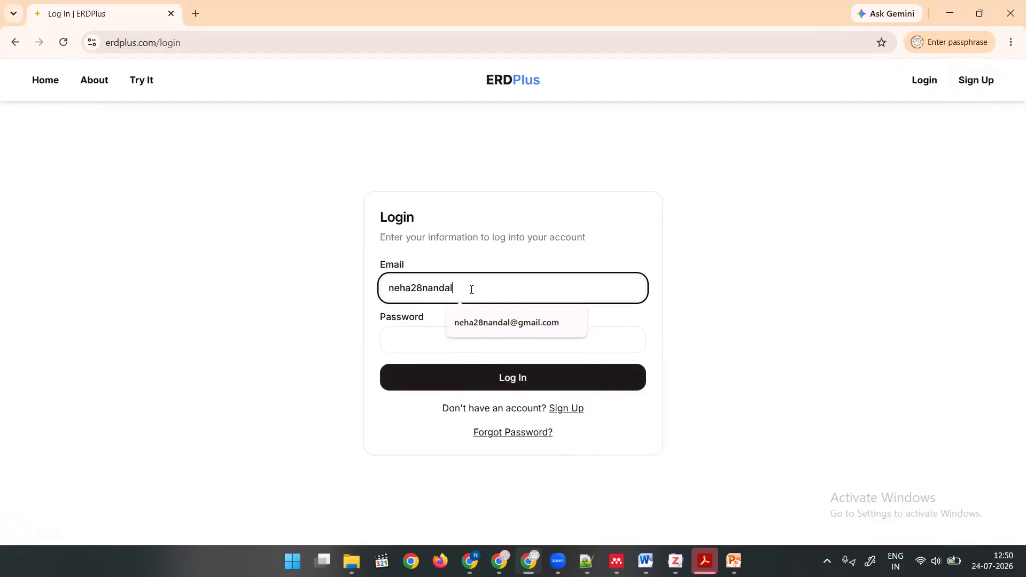
key("Return")
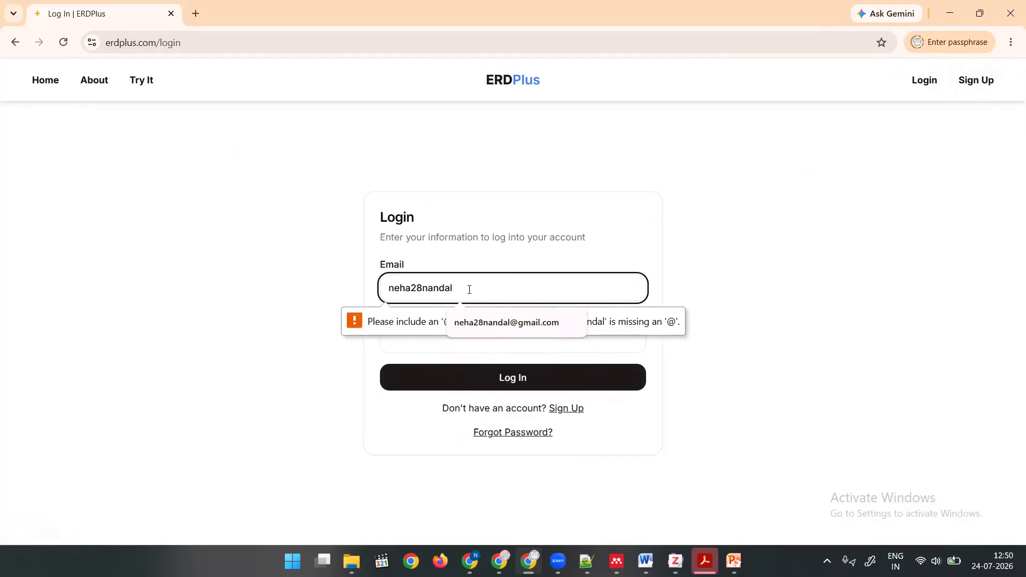
key("Tab")
type("••••••••••")
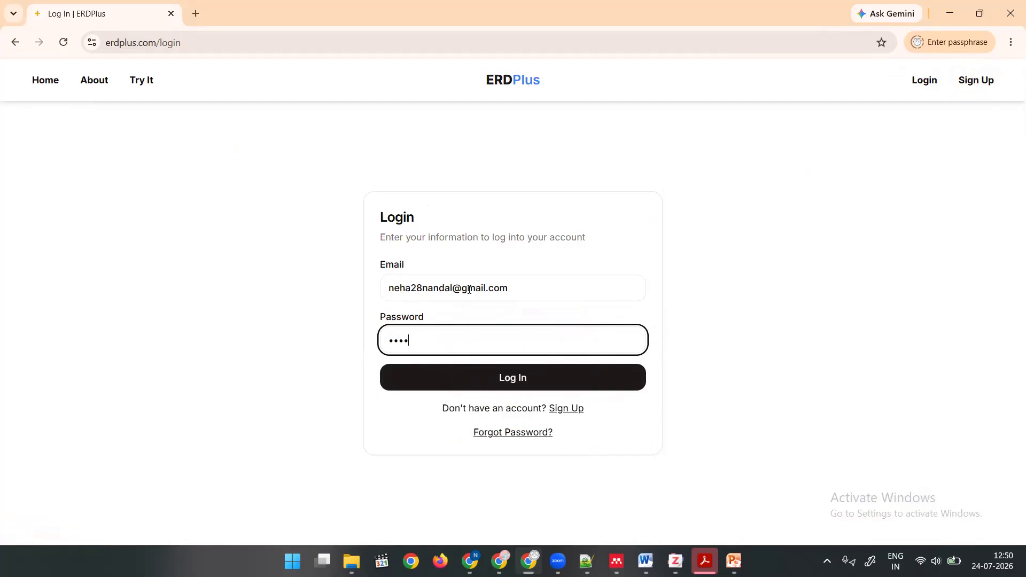
type("••")
key("Return")
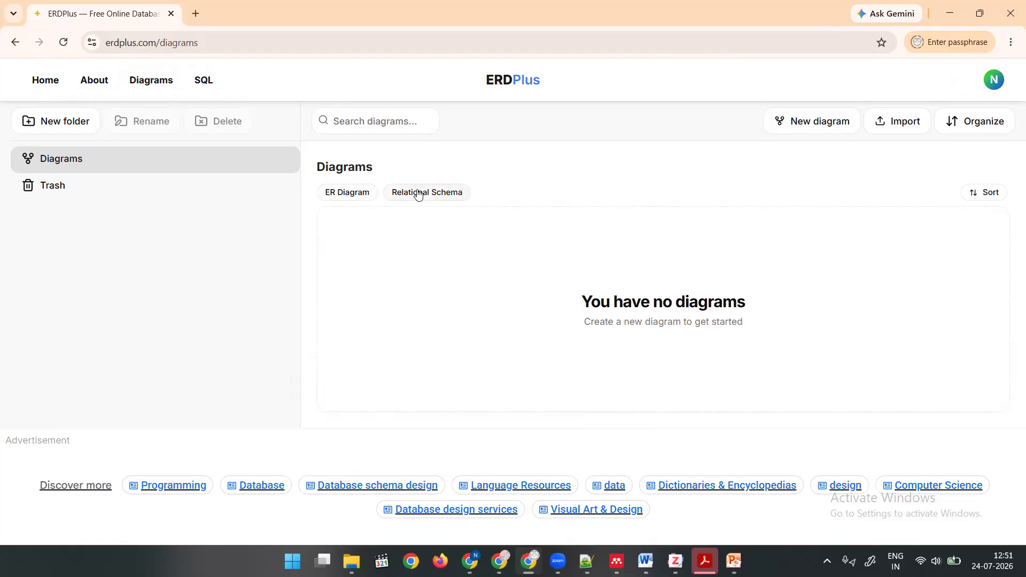
Create a new ER Diagram named "Hospital Management System" and open it for editing.
left_click(349, 194)
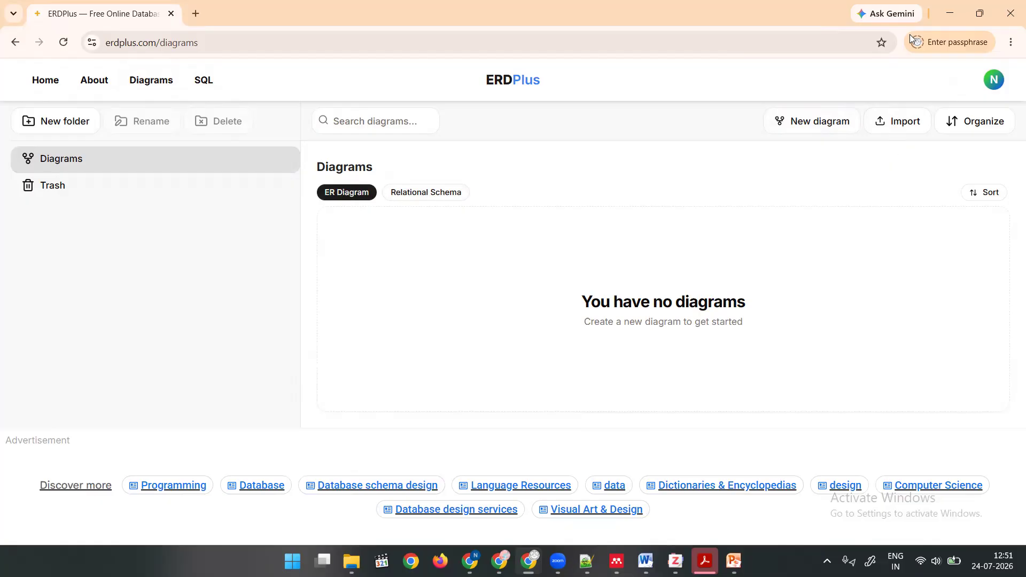
left_click(834, 124)
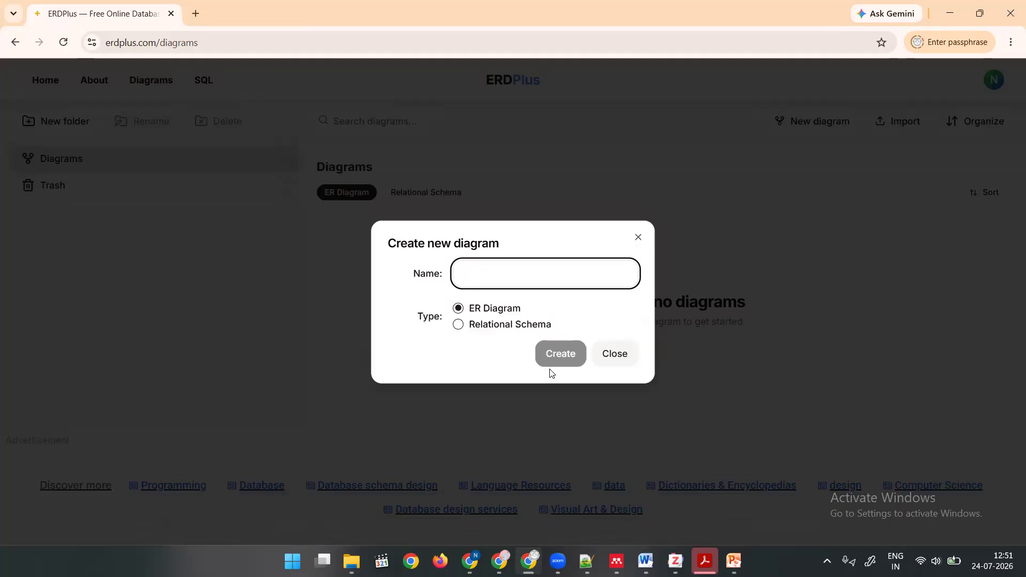
type("Hospit")
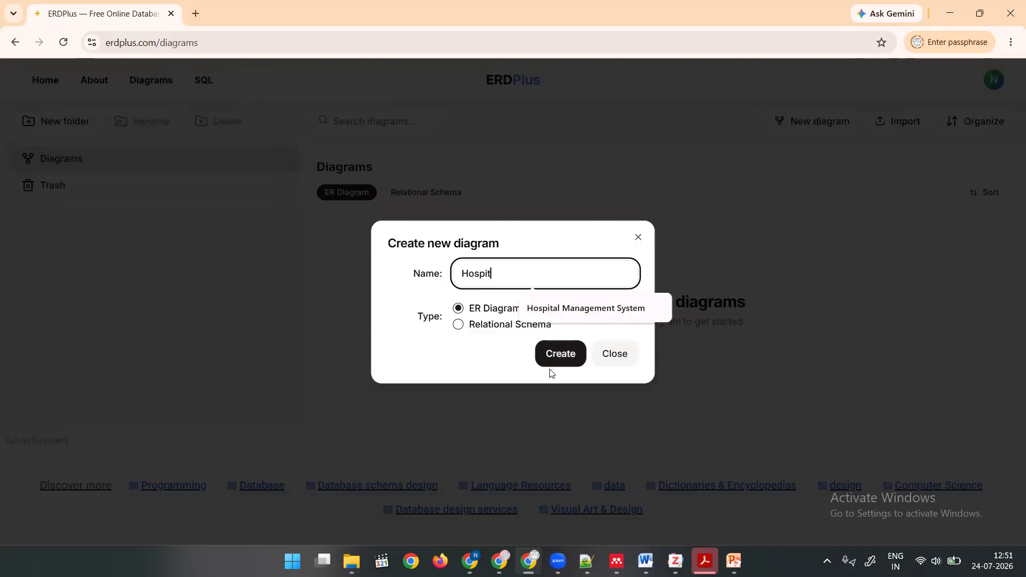
key("Down")
key("Return")
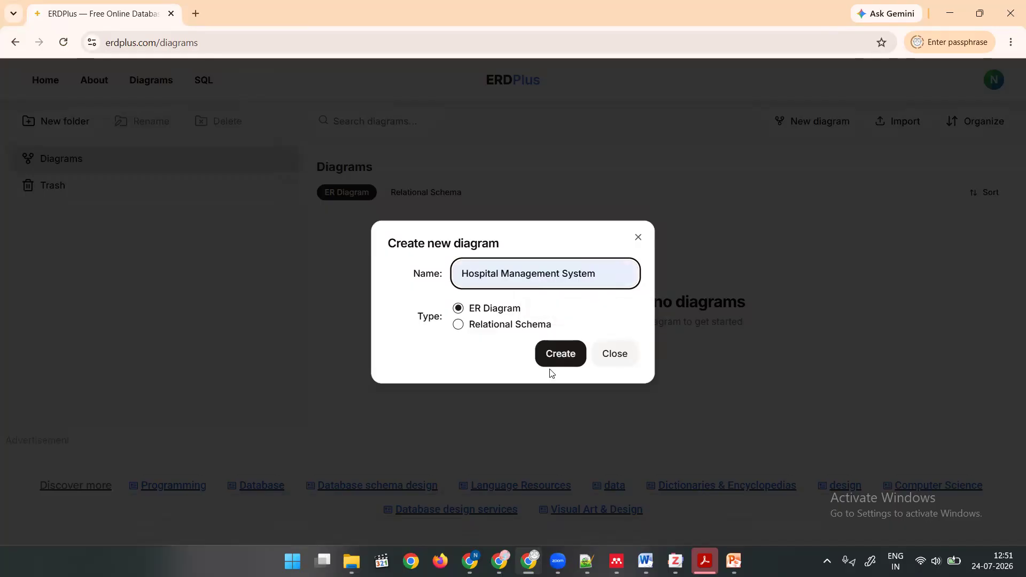
left_click(555, 356)
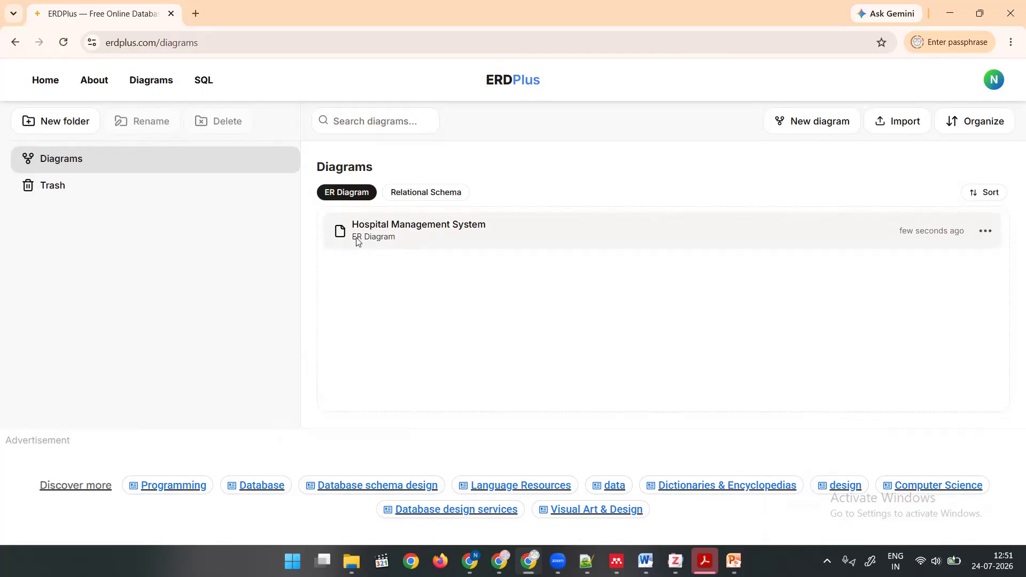
left_click(407, 237)
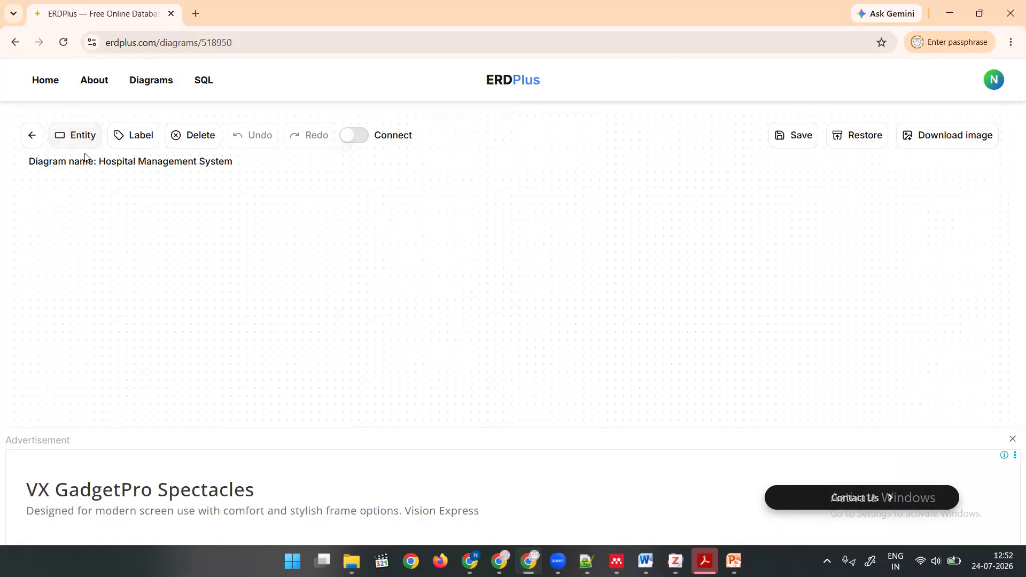
Add five regular entities to the empty diagram and spread them apart across the canvas.
left_click(76, 140)
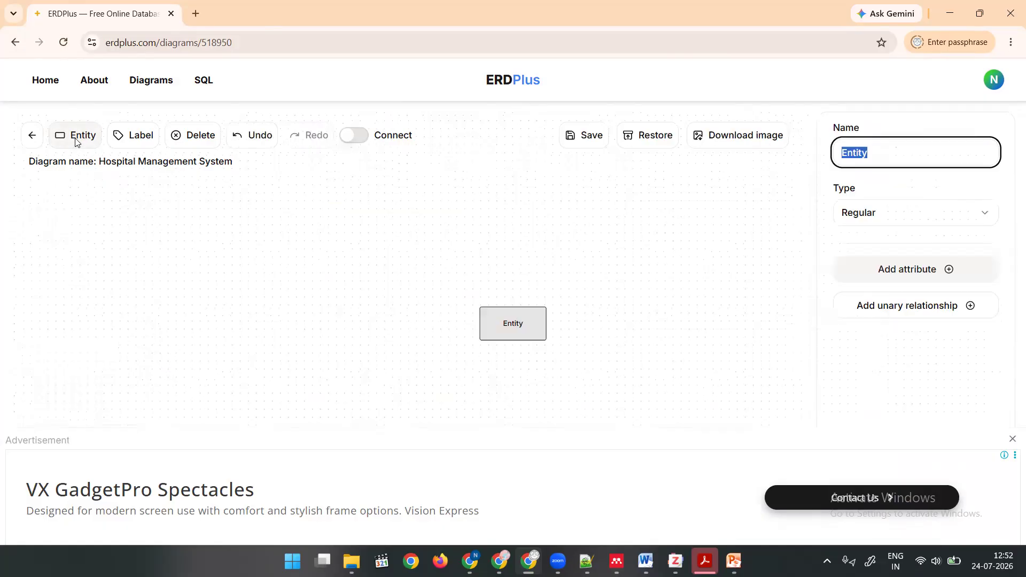
left_click(75, 139)
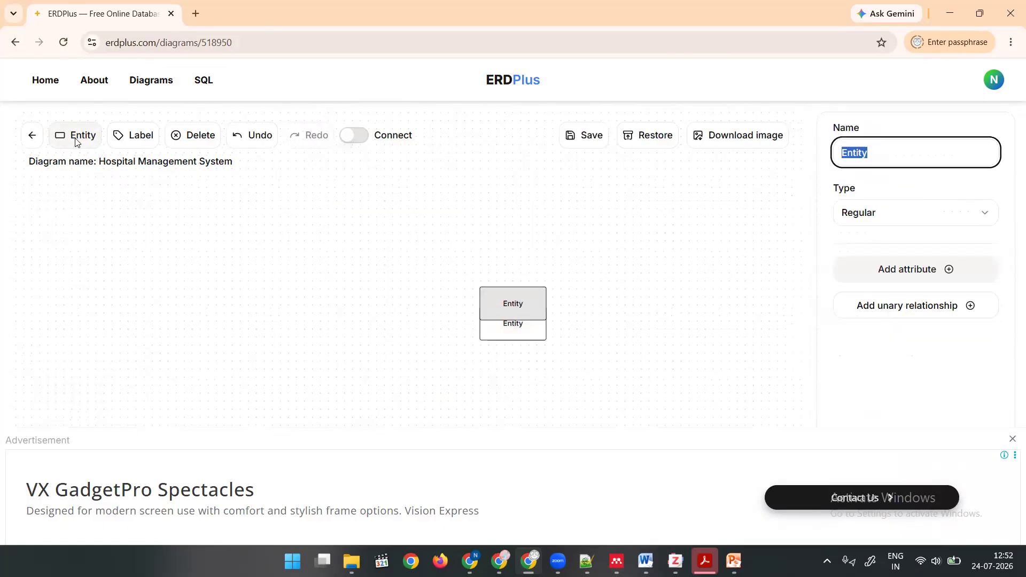
left_click_drag(506, 316, 400, 259)
left_click_drag(493, 297, 494, 232)
left_click_drag(526, 294, 635, 274)
left_click_drag(545, 323, 396, 344)
left_click(60, 139)
left_click_drag(535, 305, 570, 399)
left_click_drag(394, 251, 320, 252)
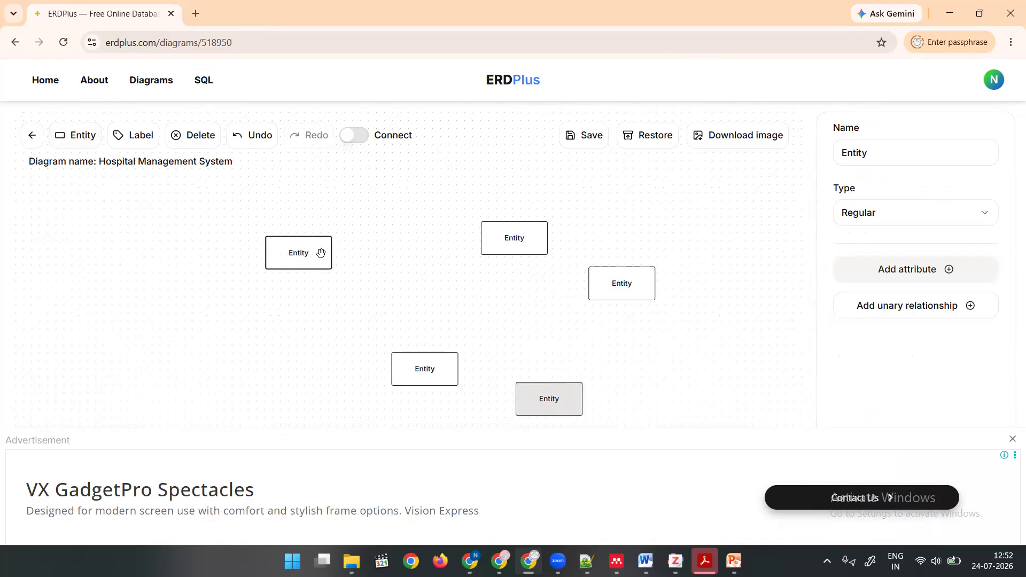
left_click_drag(451, 242, 424, 257)
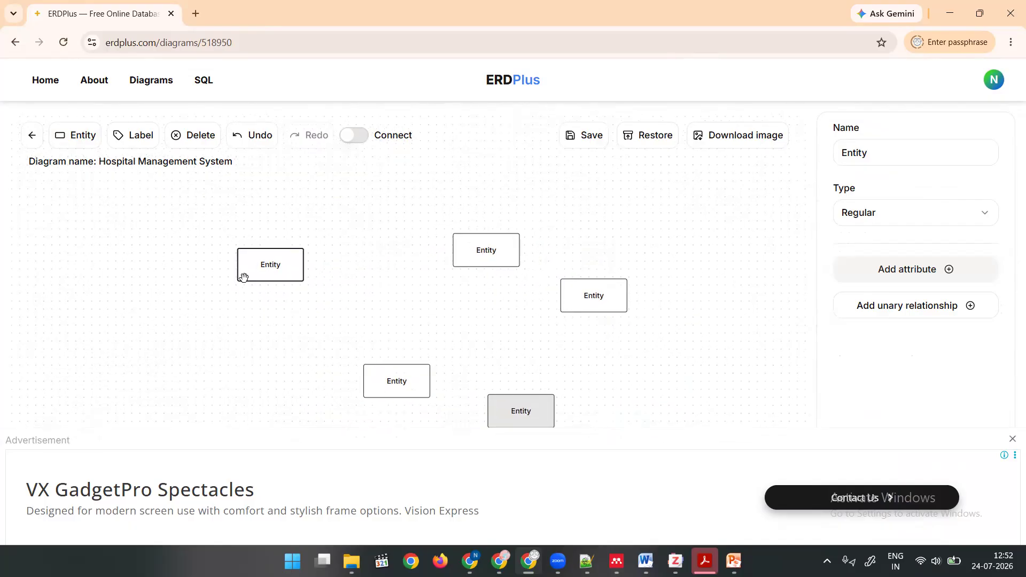
Arrange the five entities with one in the centre and the other four around it as corners.
left_click(275, 268)
left_click_drag(274, 268, 271, 253)
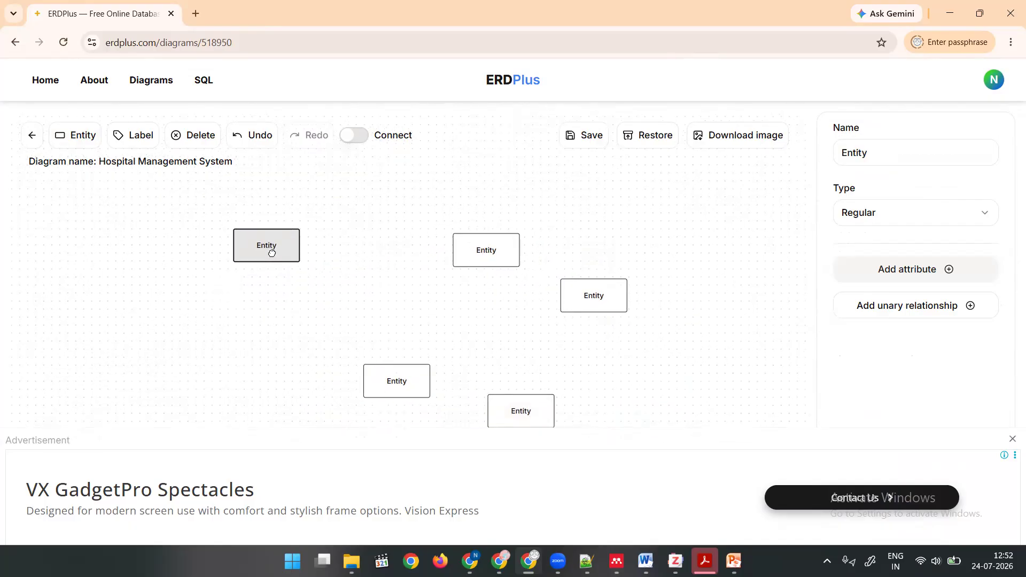
left_click(481, 248)
left_click_drag(481, 248, 463, 245)
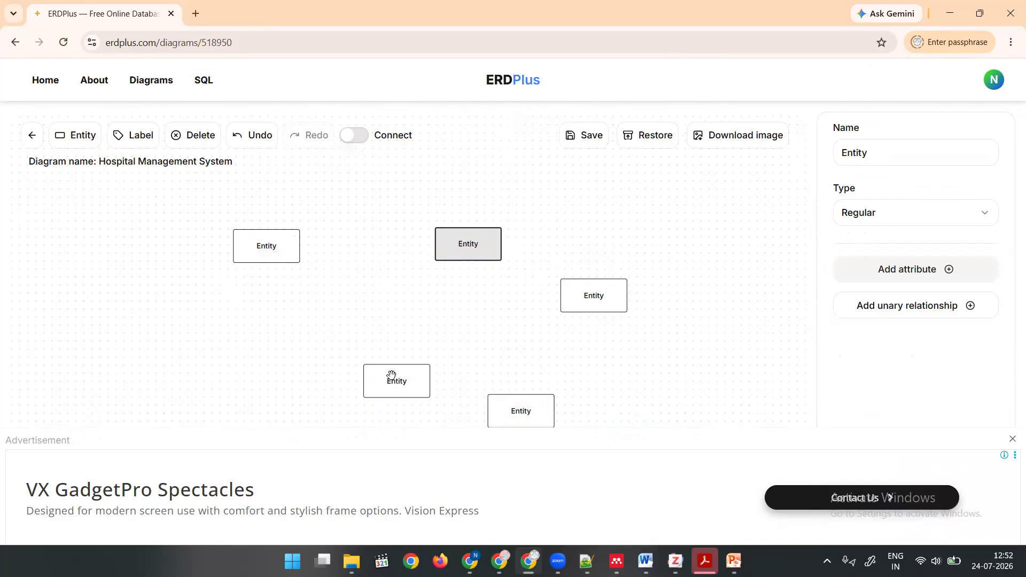
left_click(394, 380)
left_click_drag(394, 380, 266, 377)
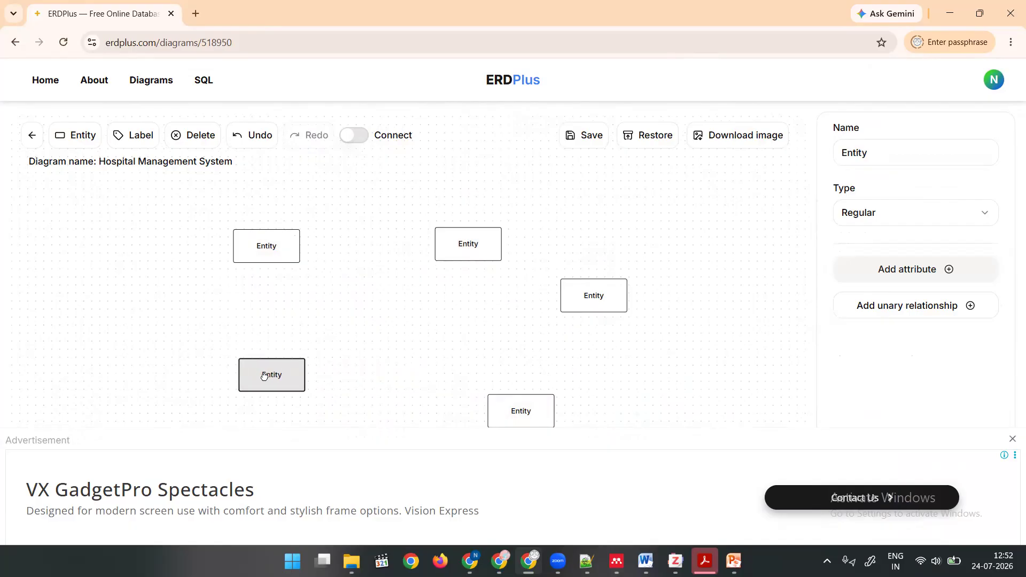
left_click(519, 412)
left_click_drag(519, 412, 504, 381)
left_click(580, 299)
left_click_drag(598, 298, 388, 317)
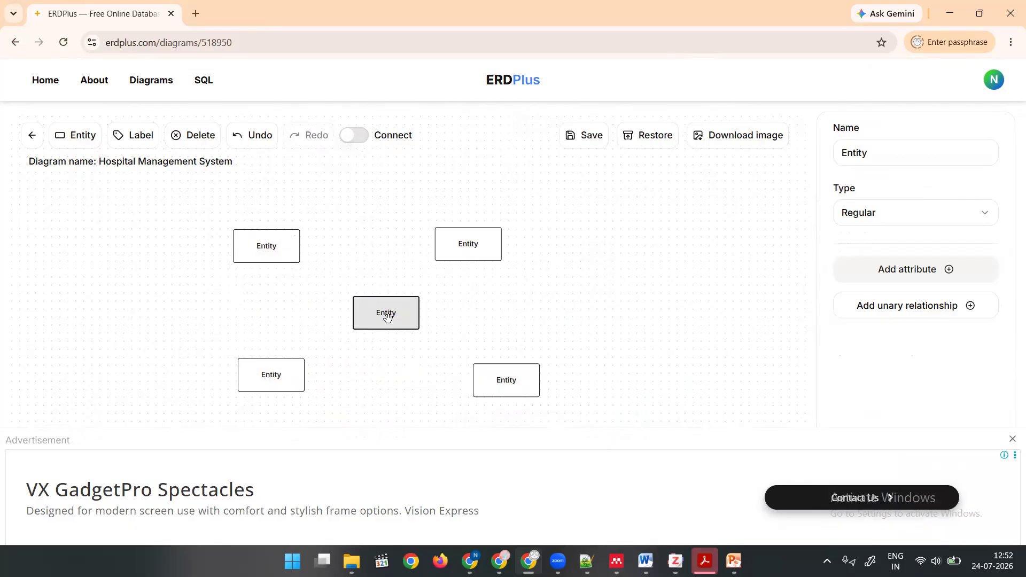
Rename the upper-left entity of the diagram to DOCTOR.
left_click(272, 246)
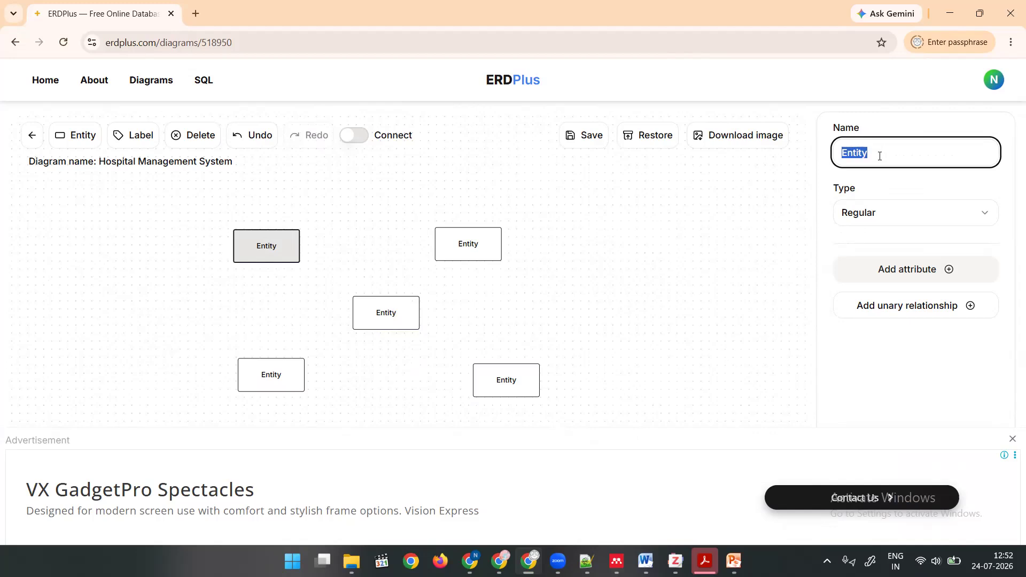
type("d")
key("BackSpace")
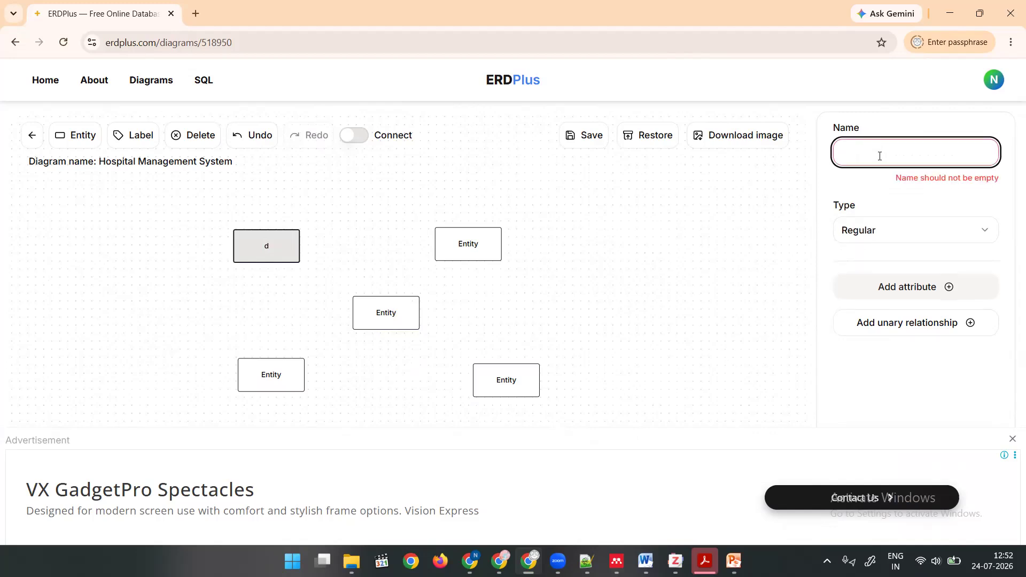
type("DOCT")
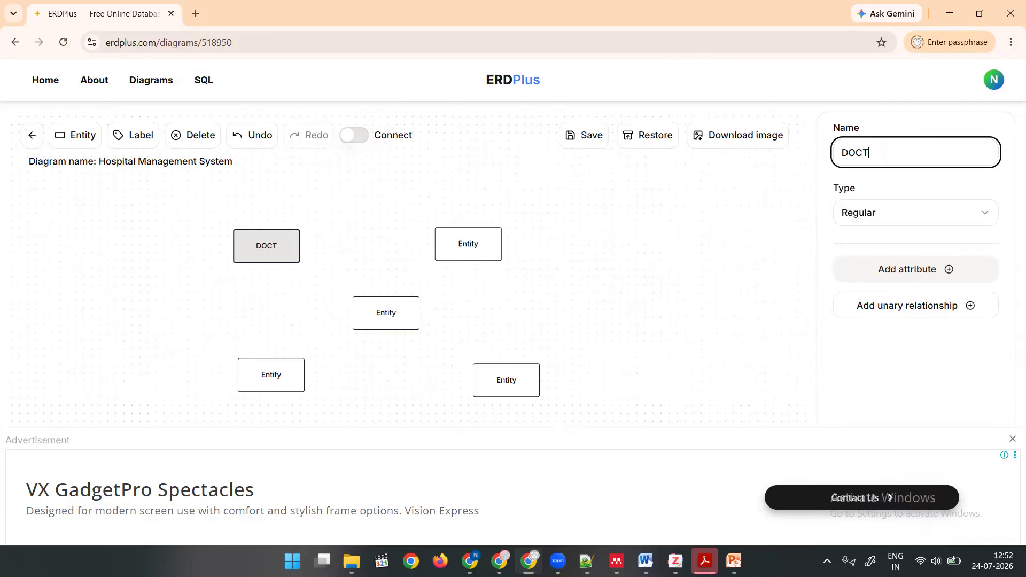
type("OR")
left_click(740, 383)
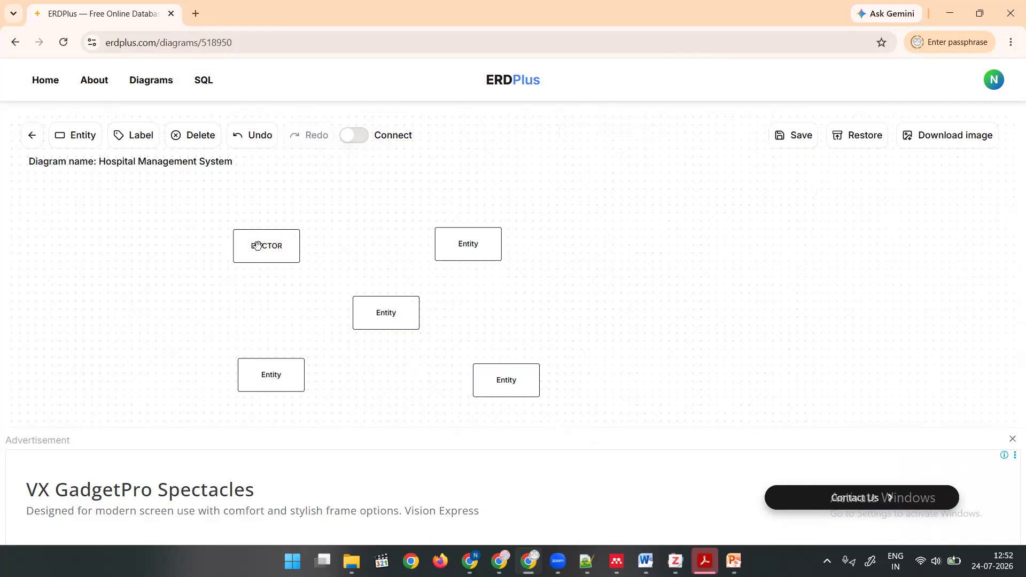
Rename the upper-right entity of the diagram to PATIENT.
left_click(481, 245)
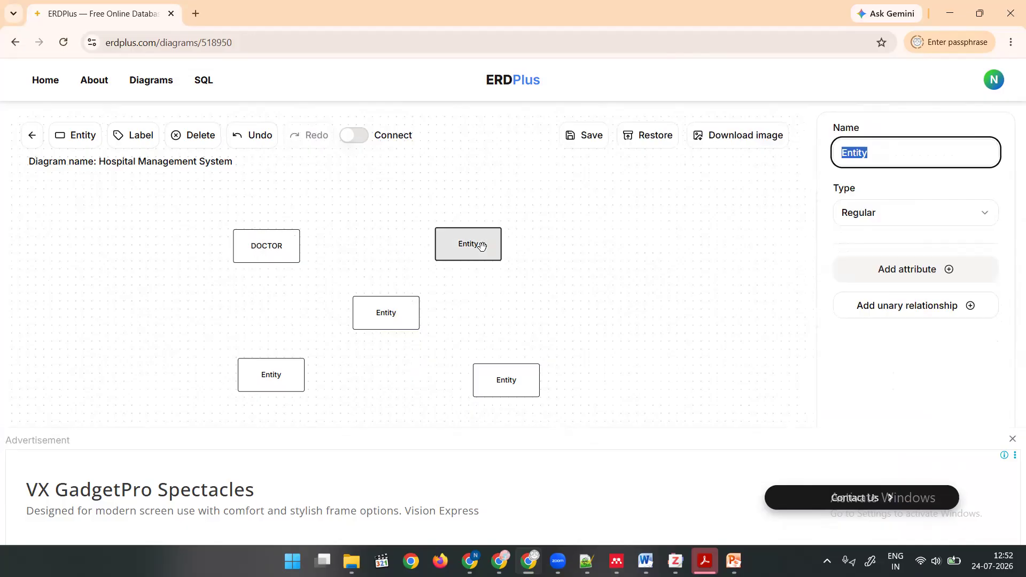
type("PATIENT")
left_click(475, 322)
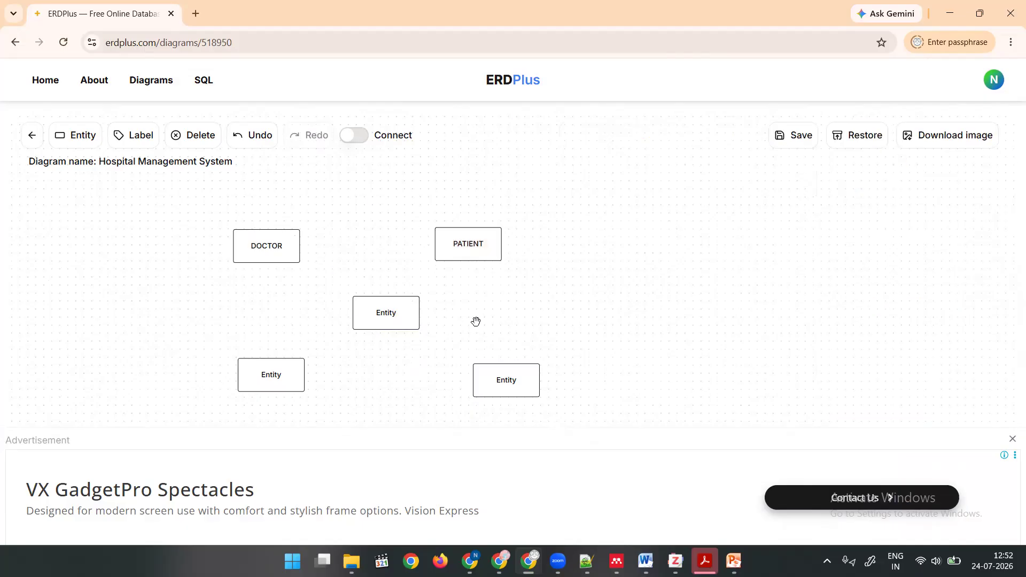
Rename the lower-right entity to WARD and the lower-left entity to BED.
left_click(290, 371)
left_click(503, 384)
type("WARD")
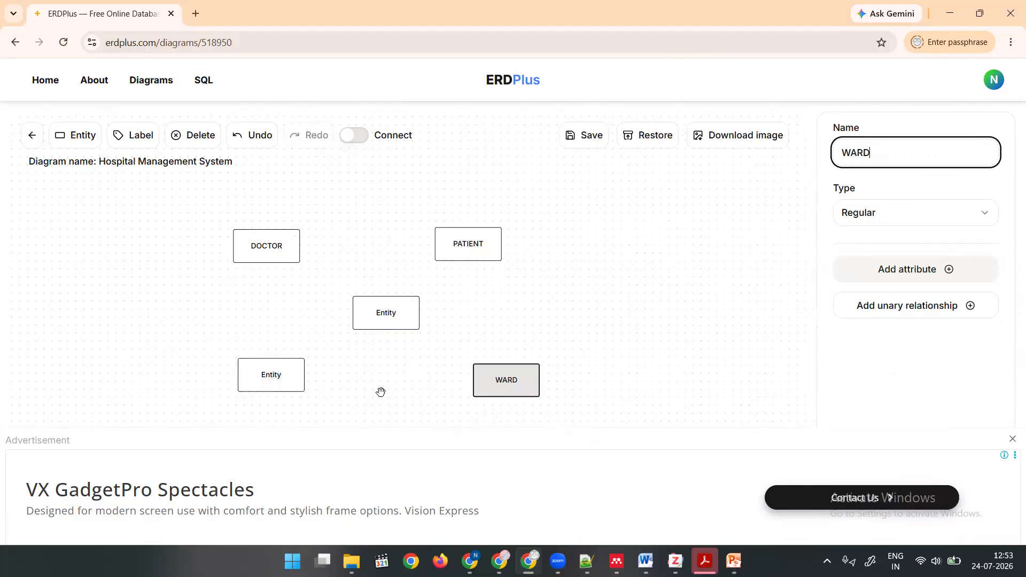
left_click(381, 392)
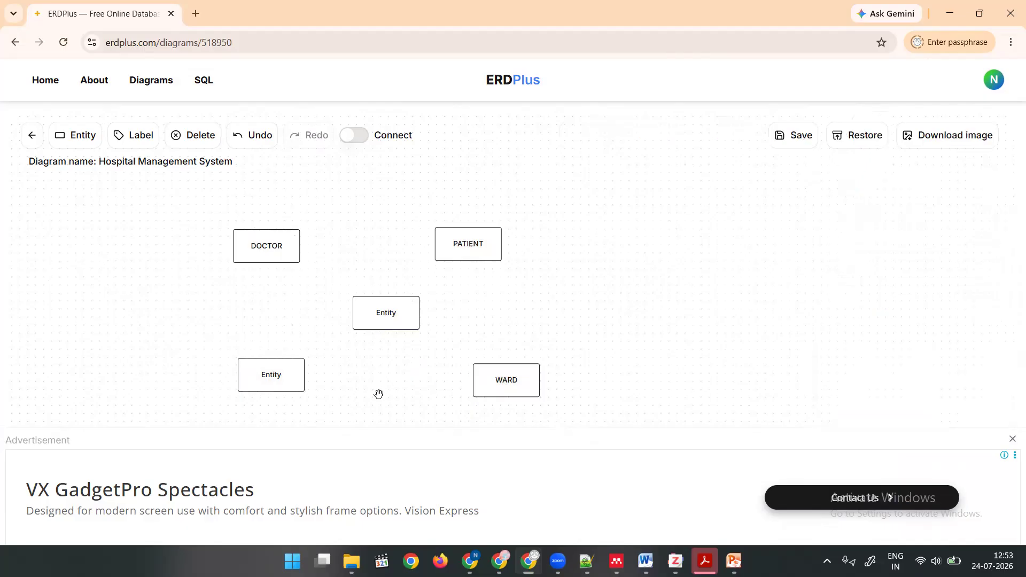
left_click(272, 379)
type("BED")
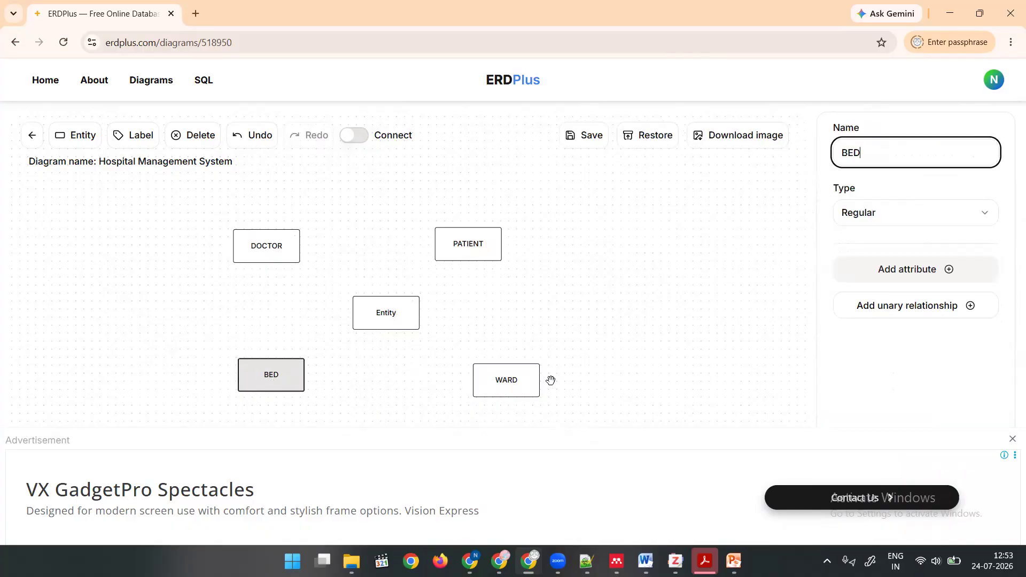
left_click(613, 345)
Rename the central entity of the diagram to EMPLOYEE.
left_click(374, 306)
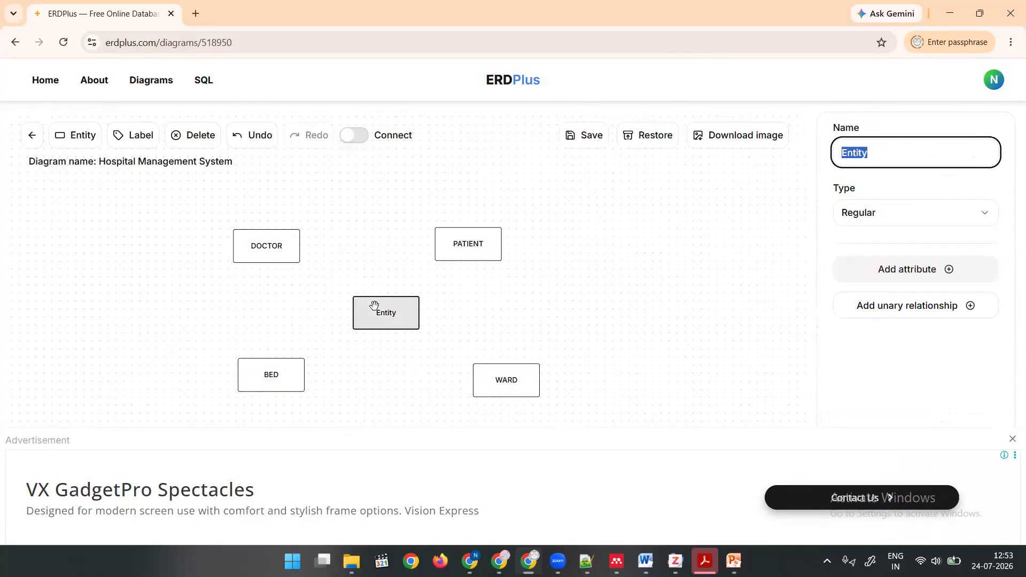
type("EMP")
type("YEE")
left_click(473, 286)
Move DOCTOR, PATIENT, BED and WARD farther outward and shift EMPLOYEE slightly right to widen the spacing between entities.
left_click_drag(454, 244, 546, 238)
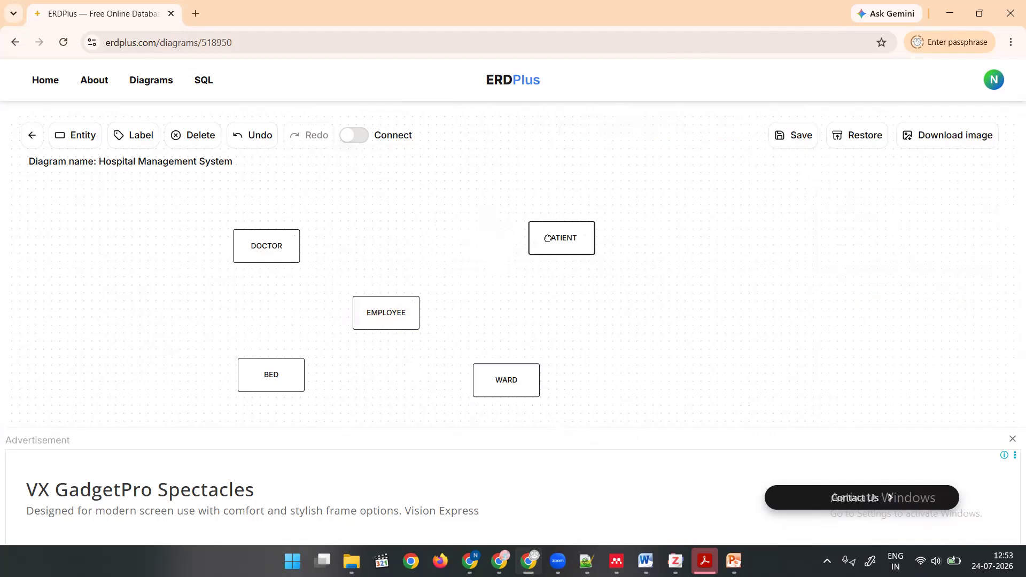
left_click_drag(257, 242, 244, 207)
left_click_drag(267, 373, 230, 405)
left_click_drag(541, 380, 618, 410)
left_click_drag(555, 239, 596, 222)
left_click_drag(413, 314, 436, 315)
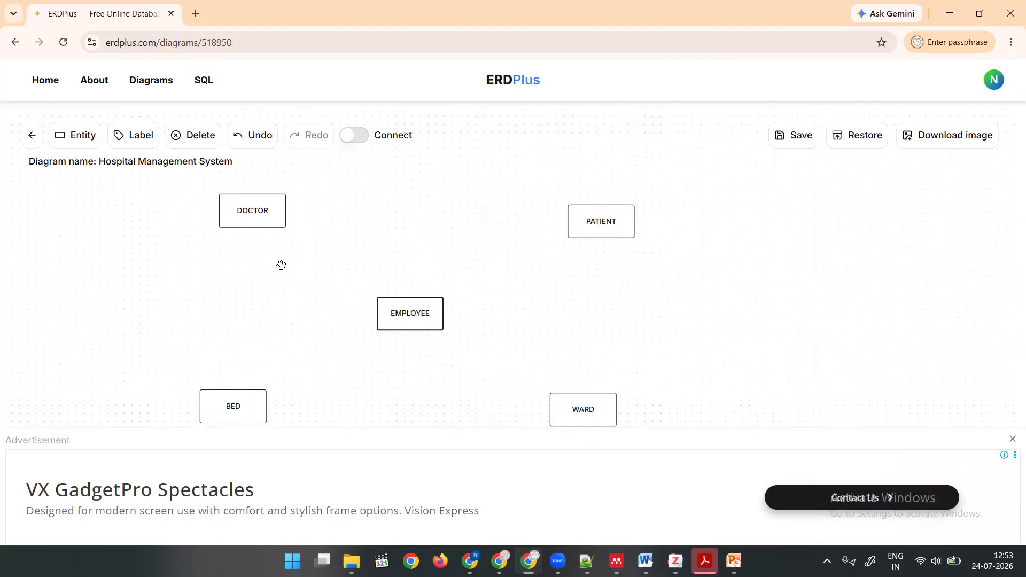
Shift DOCTOR slightly down and move BED and EMPLOYEE a little to the right.
left_click_drag(267, 224, 268, 248)
left_click_drag(229, 406, 272, 407)
left_click_drag(394, 314, 420, 309)
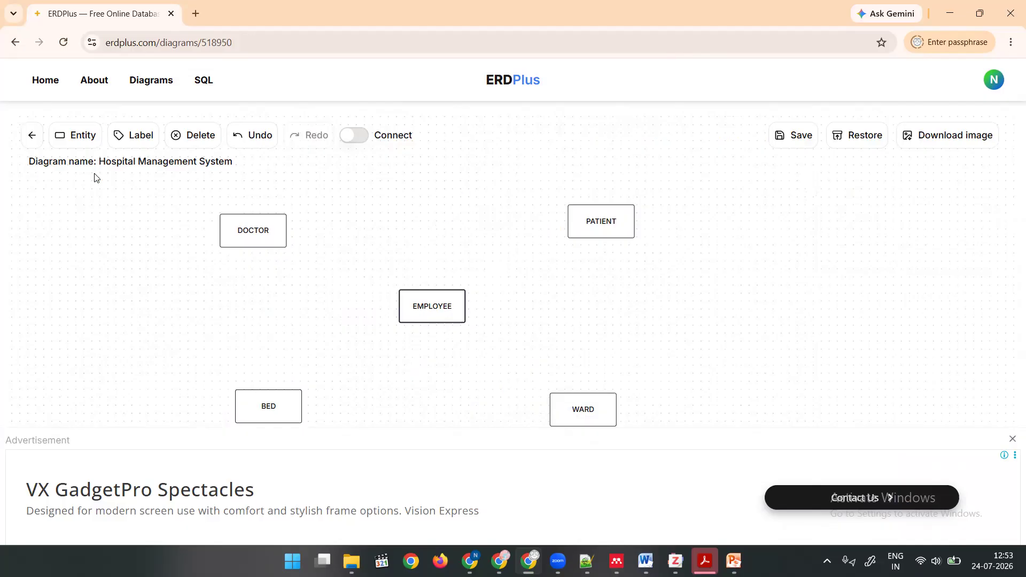
Add an attribute to DOCTOR and move the entity down and right to make room for the attribute above it.
left_click(266, 232)
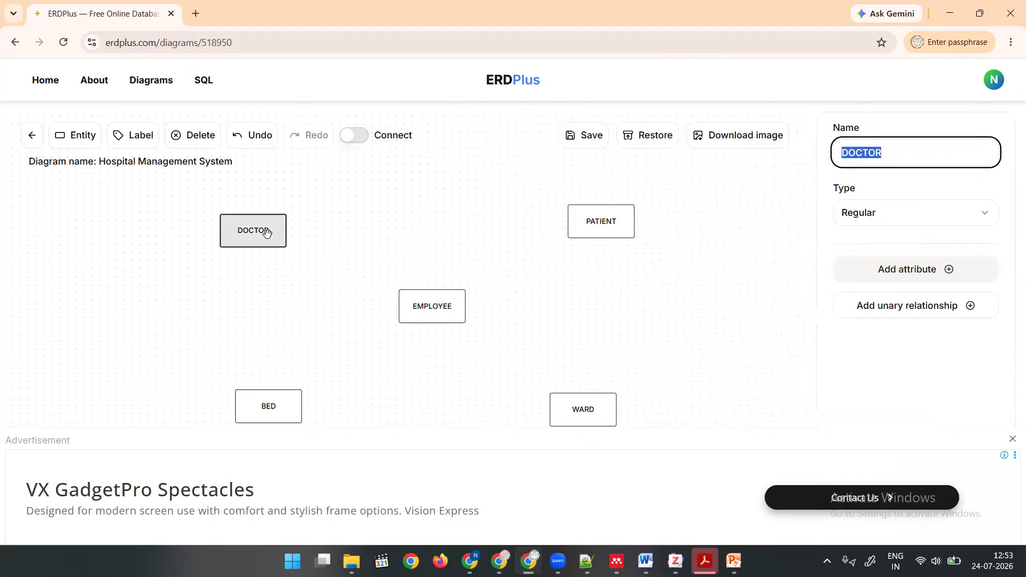
left_click(909, 274)
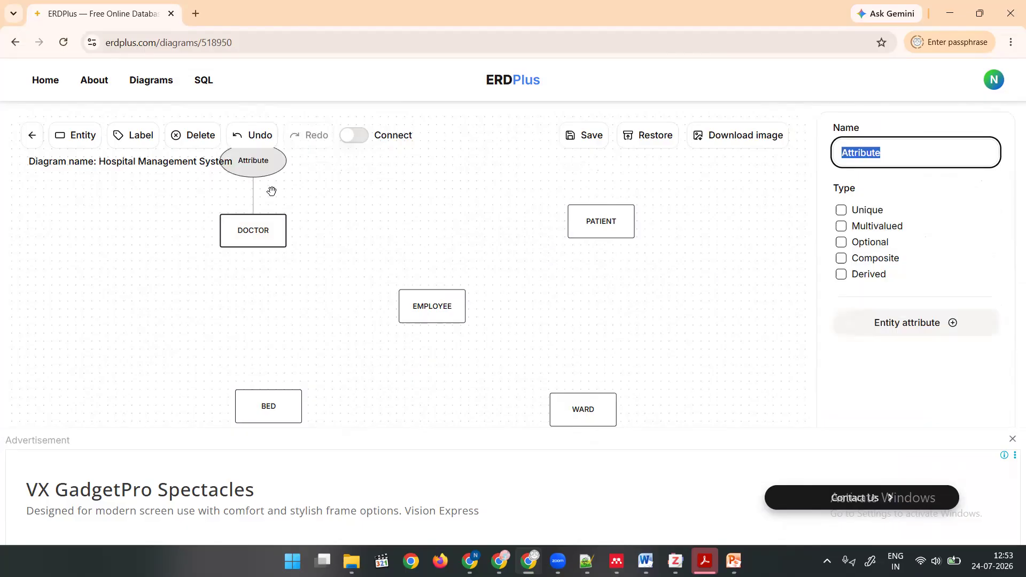
left_click(265, 166)
left_click_drag(266, 166, 336, 180)
left_click(259, 168)
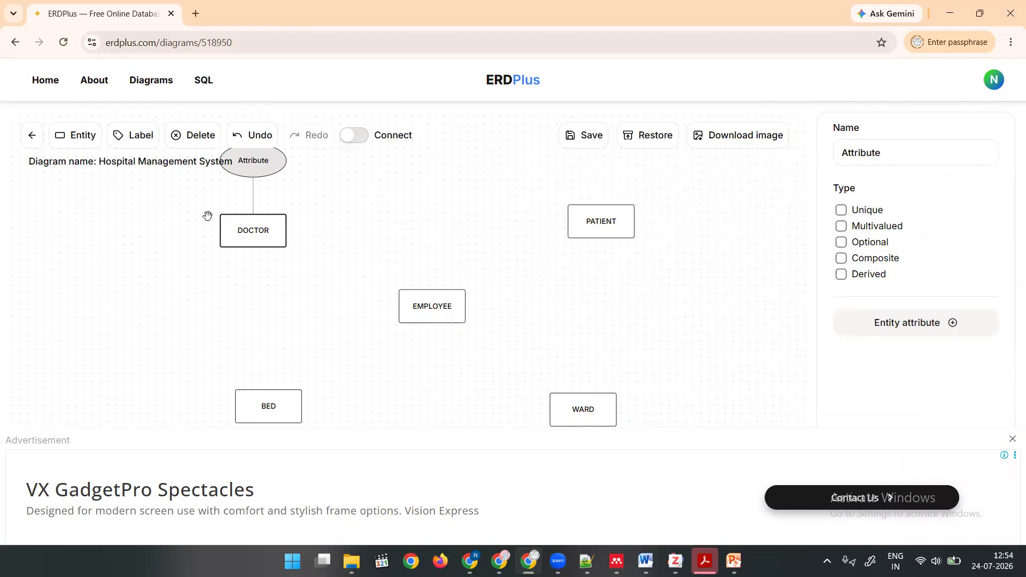
left_click(207, 218)
left_click_drag(243, 231, 293, 254)
scroll(614, 368, "down", 2)
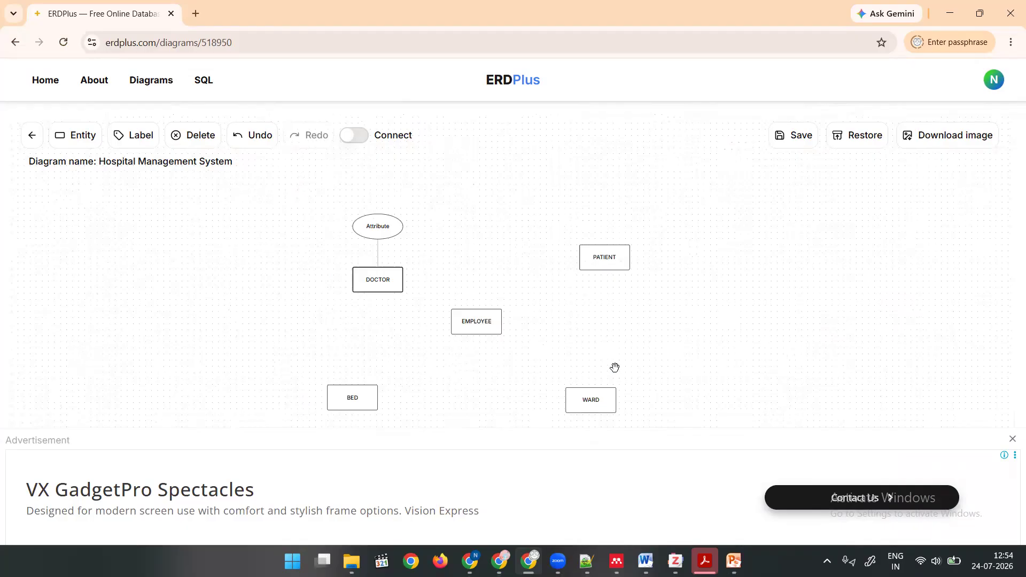
scroll(614, 366, "up", 1)
Rename the attribute of DOCTOR to DOC_ID.
left_click(339, 207)
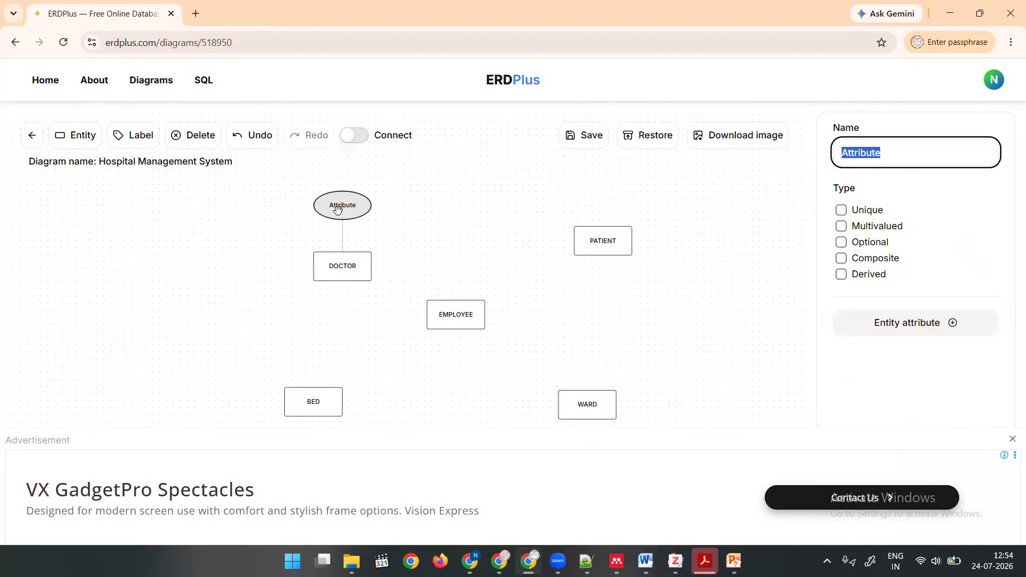
type("D")
type("PC_")
key("BackSpace")
key("BackSpace")
key("BackSpace")
type("OC_ID")
mouse_move(892, 208)
left_mouse_down()
mouse_move(903, 206)
mouse_move(916, 231)
mouse_move(910, 258)
left_mouse_up()
left_click_drag(893, 277, 901, 273)
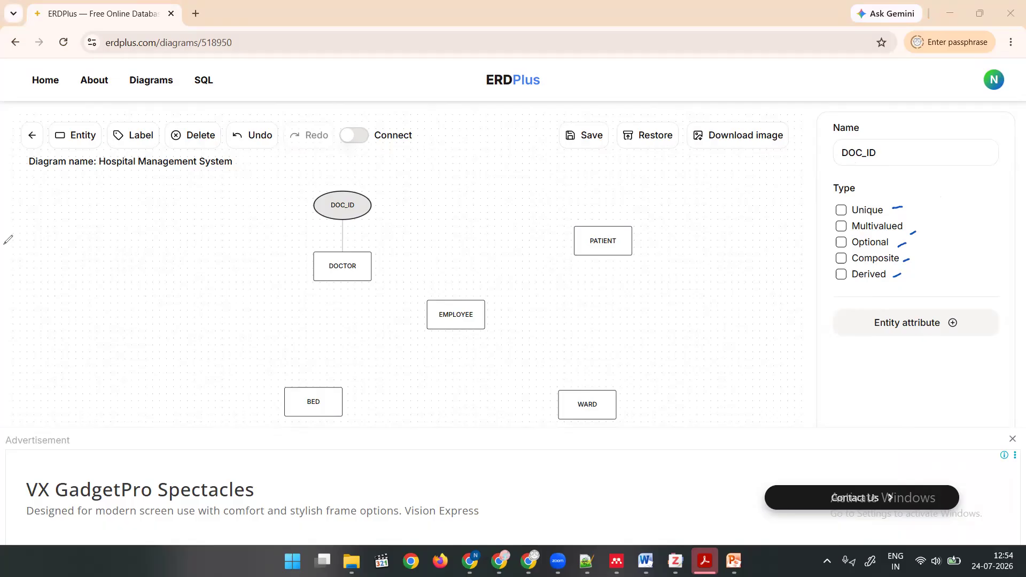
left_click(58, 365)
left_click(75, 274)
Mark DOC_ID as Unique and move DOCTOR with its attribute slightly up and left.
left_click(841, 210)
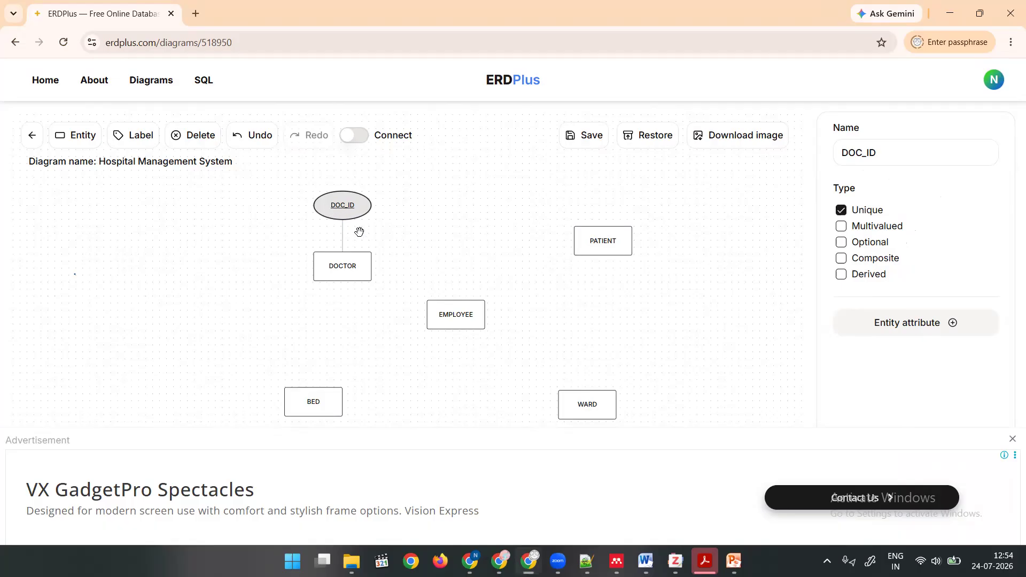
left_click_drag(342, 262, 292, 251)
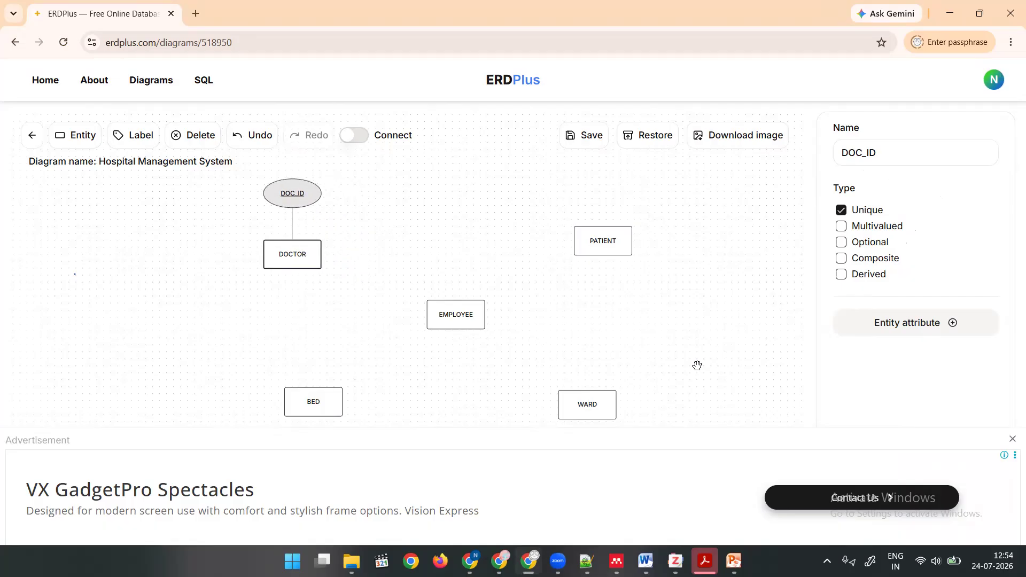
left_click(368, 284)
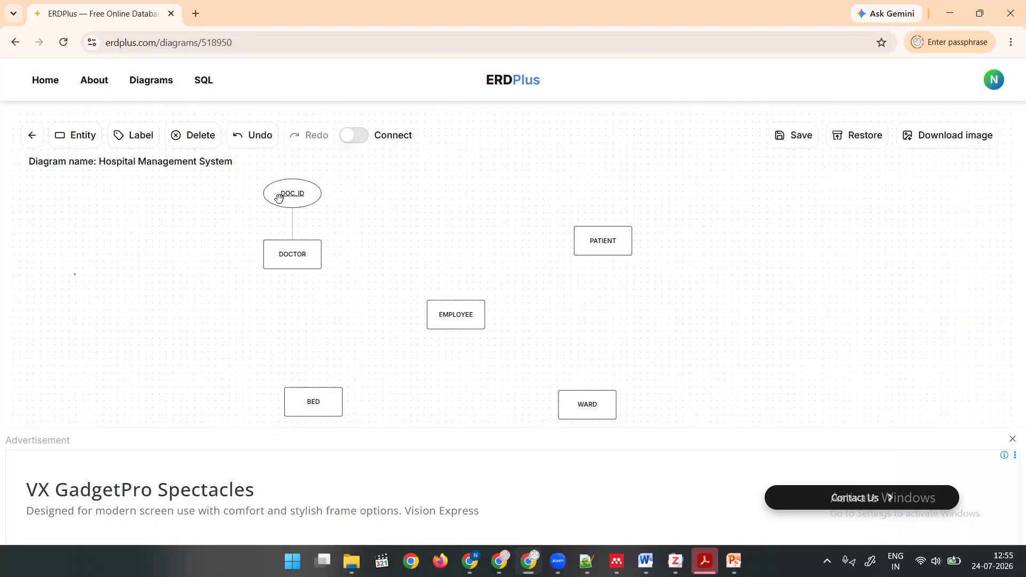
Add an attribute called NAME to DOCTOR, placed clear of DOC_ID.
left_click(299, 257)
left_click(935, 268)
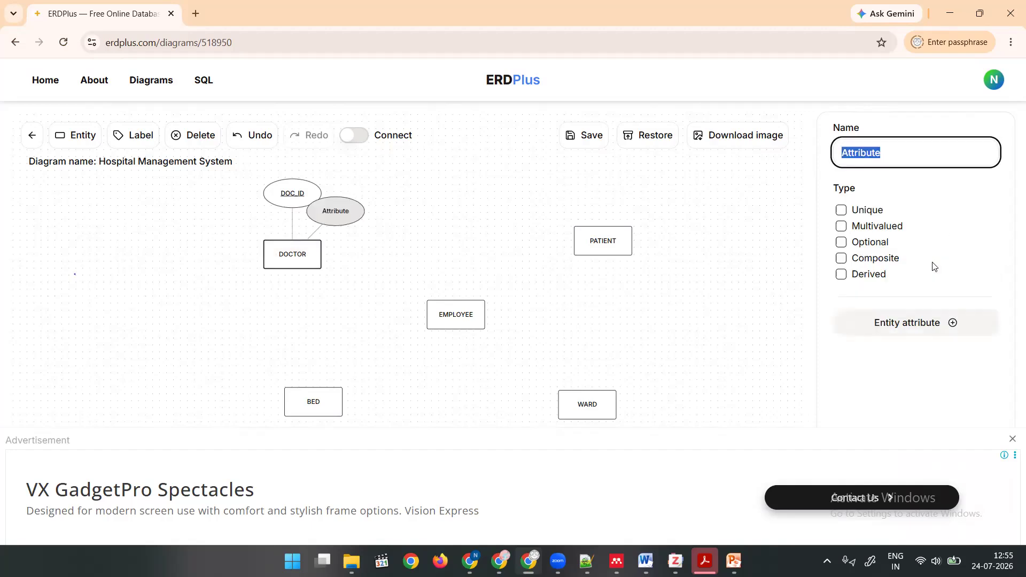
left_click_drag(352, 211, 388, 224)
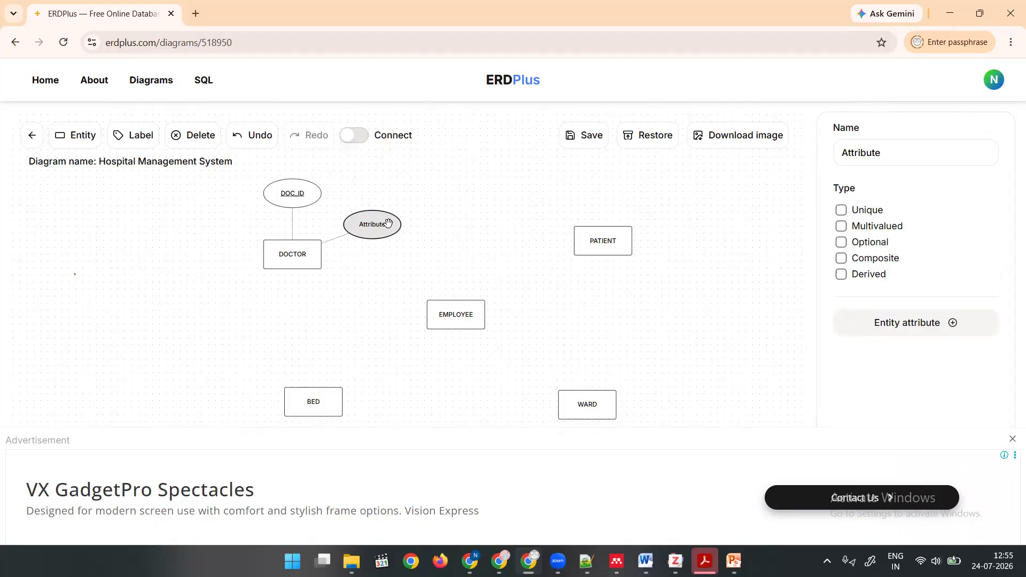
double_click(859, 154)
left_click(860, 155)
double_click(860, 157)
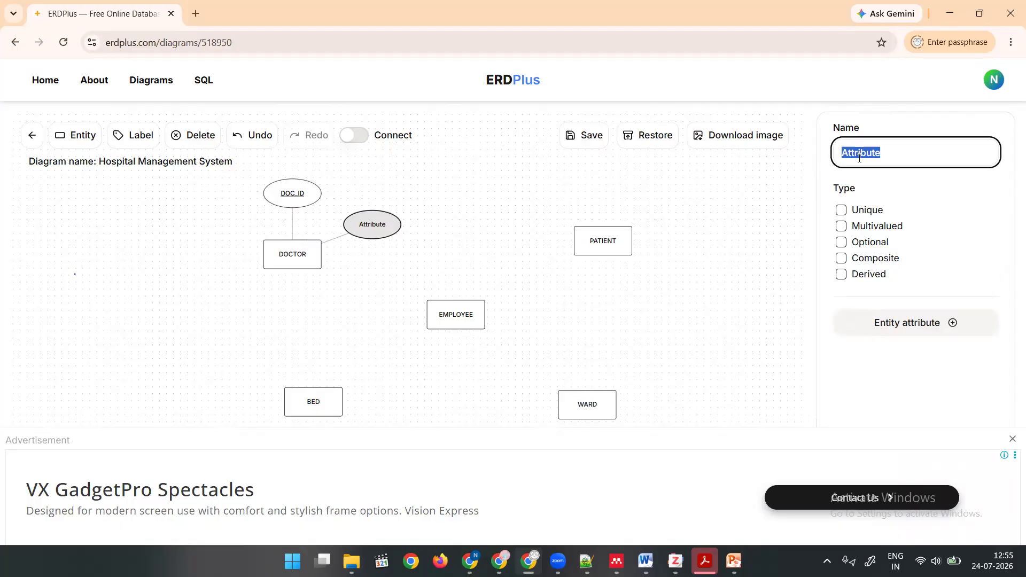
type("NAME")
left_click(416, 268)
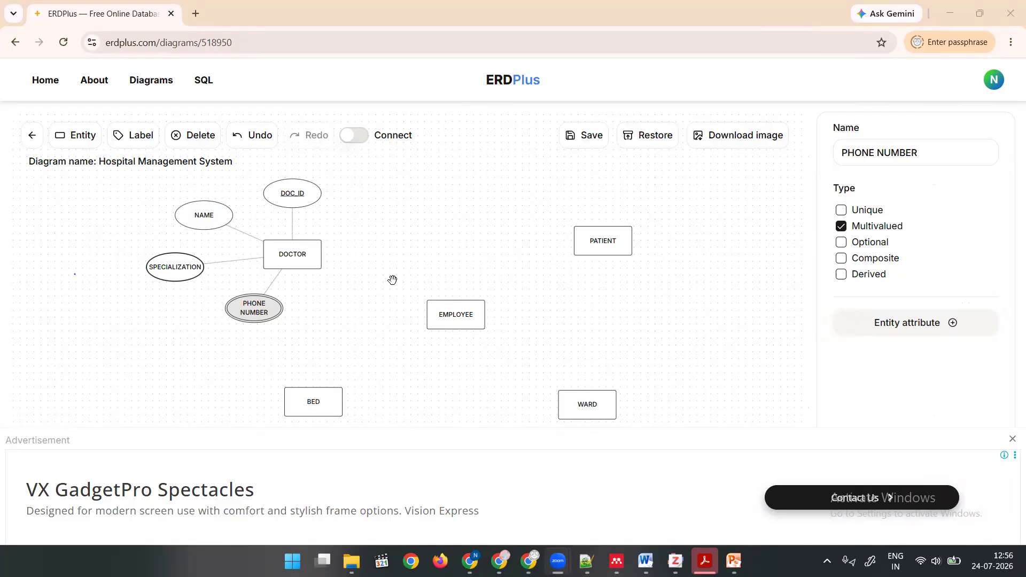
left_click(1016, 321)
left_click(200, 253)
left_click_drag(829, 235, 847, 233)
left_click_drag(896, 251, 899, 249)
left_click(909, 240)
left_click_drag(901, 242, 921, 242)
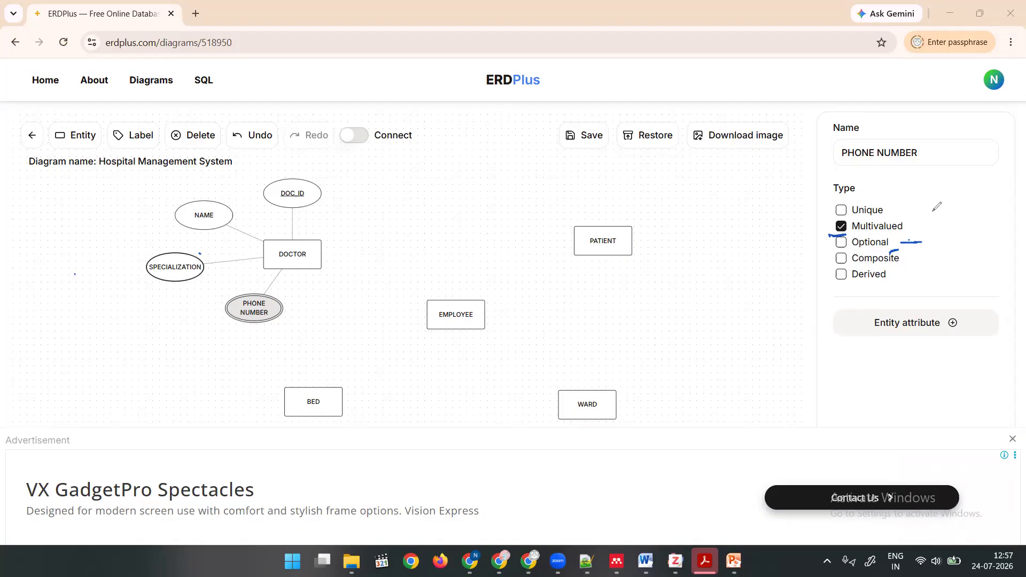
left_click_drag(885, 252, 896, 246)
mouse_move(317, 177)
left_mouse_down()
mouse_move(347, 190)
mouse_move(211, 171)
mouse_move(150, 259)
mouse_move(261, 321)
mouse_move(380, 222)
left_mouse_up()
mouse_move(333, 246)
left_mouse_down()
mouse_move(348, 240)
mouse_move(350, 252)
left_mouse_up()
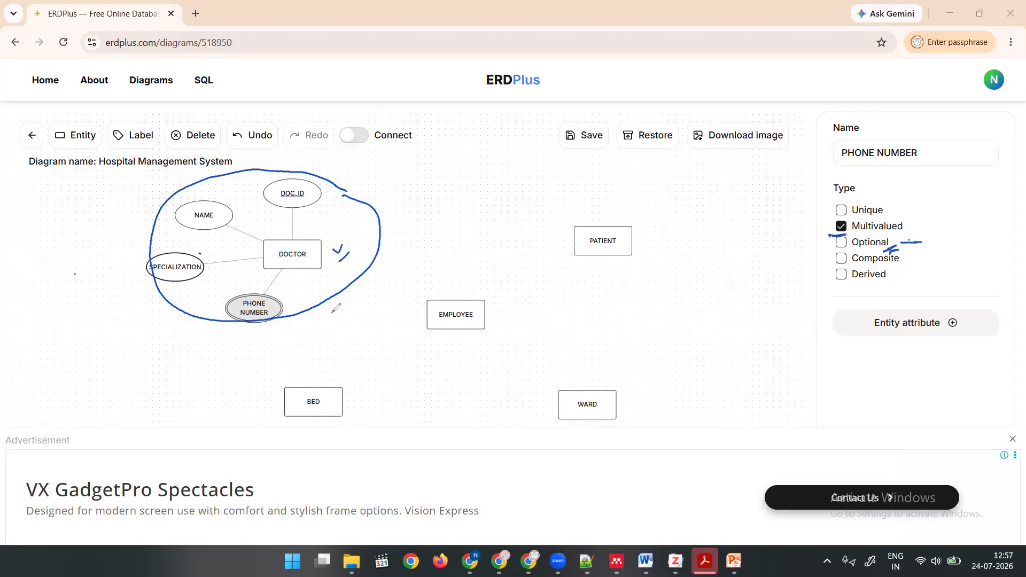
left_click_drag(623, 265, 636, 260)
left_click_drag(628, 273, 637, 268)
key("Escape")
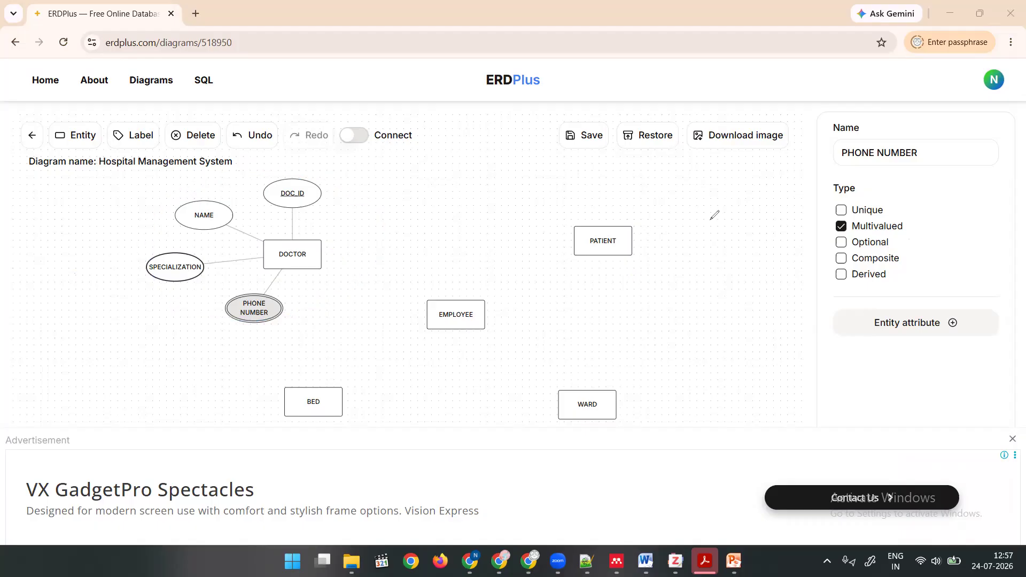
Add an attribute to the PATIENT entity and select it.
left_click(615, 236)
left_click(892, 269)
left_click_drag(595, 174, 628, 179)
left_click(614, 183)
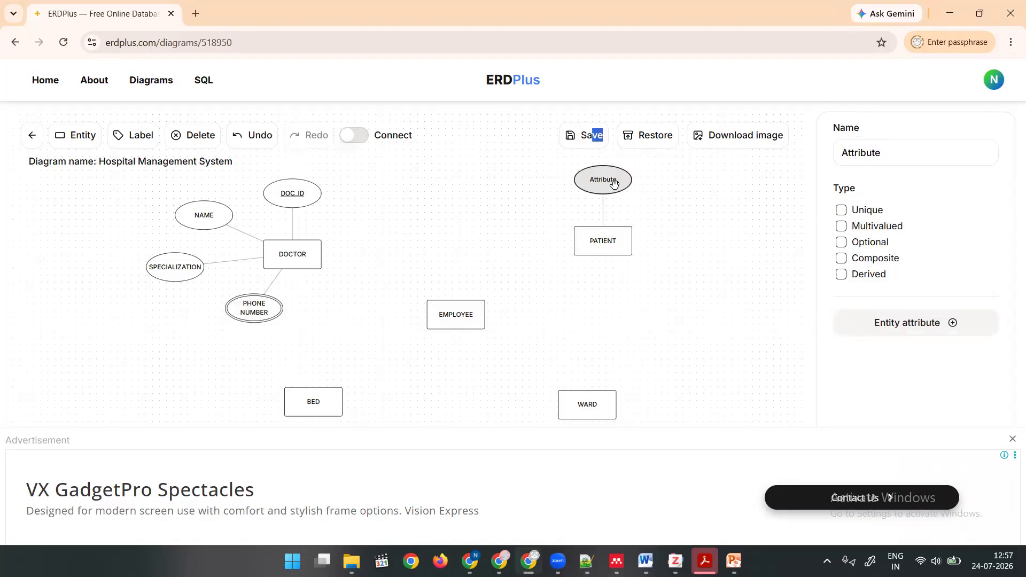
Rename the new PATIENT attribute to PAT_ID and mark it as Unique.
left_click(868, 147)
double_click(862, 149)
type("PAT")
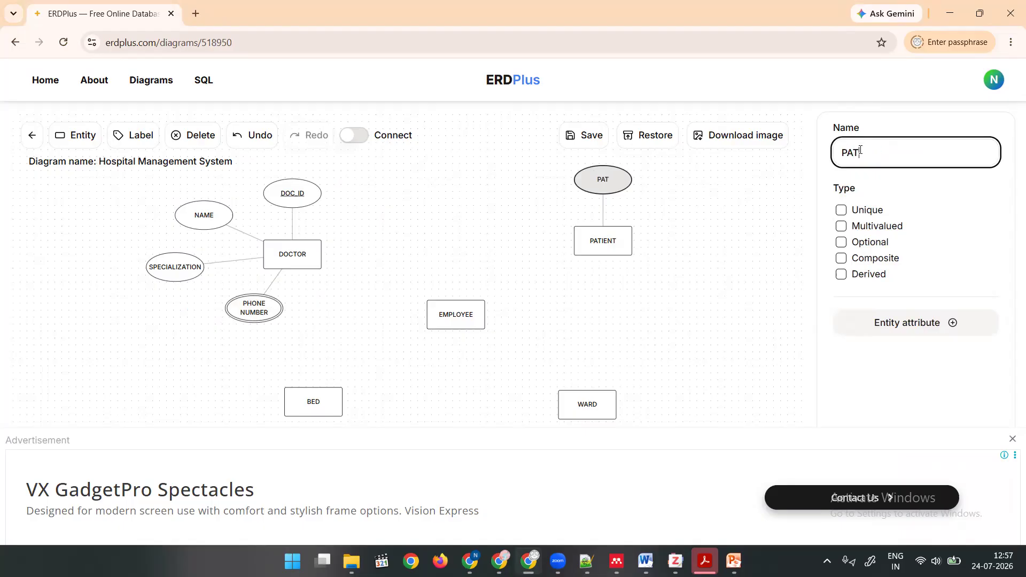
type("_ID")
left_click(841, 210)
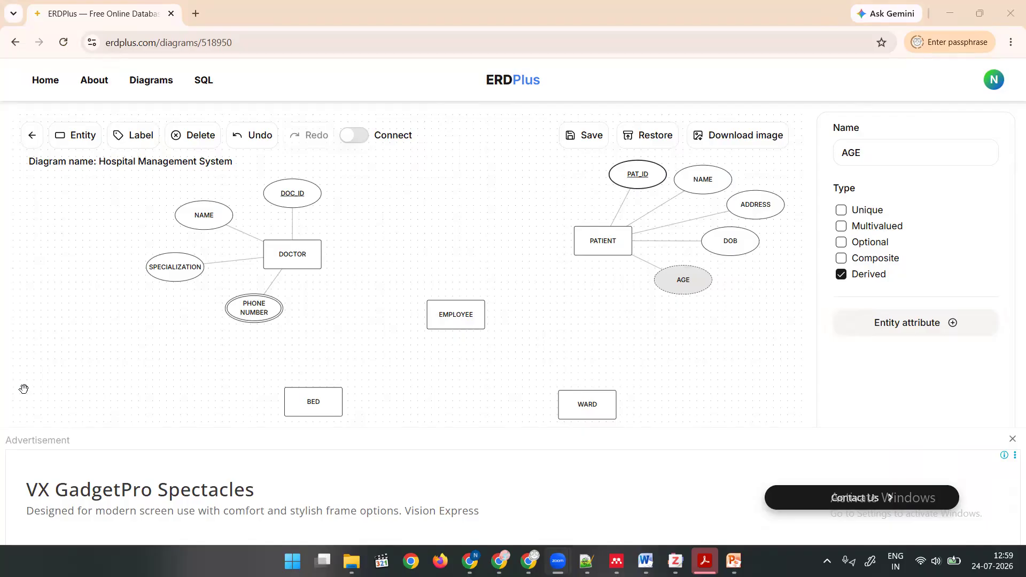
left_click_drag(697, 176, 728, 180)
left_click_drag(706, 301, 721, 289)
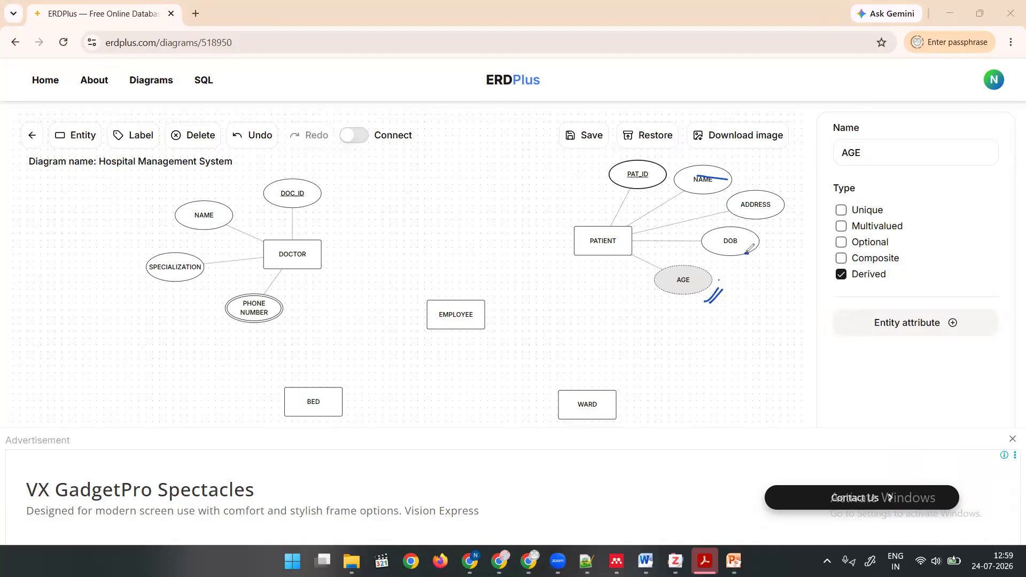
left_click_drag(837, 287, 890, 282)
key("e")
Connect DOCTOR to PATIENT with a relationship and name it TREATMENT.
left_click(357, 140)
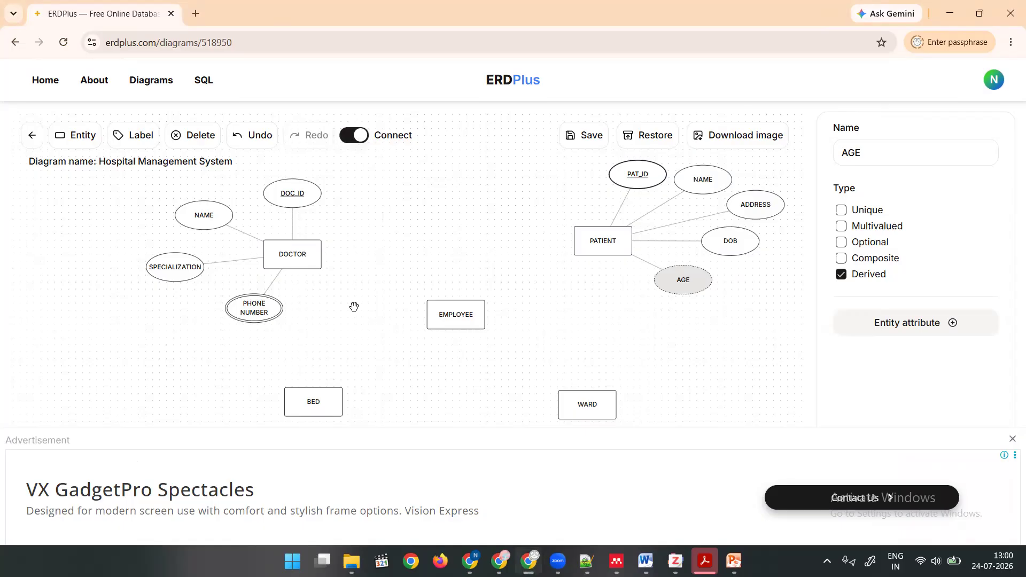
left_click_drag(313, 256, 581, 241)
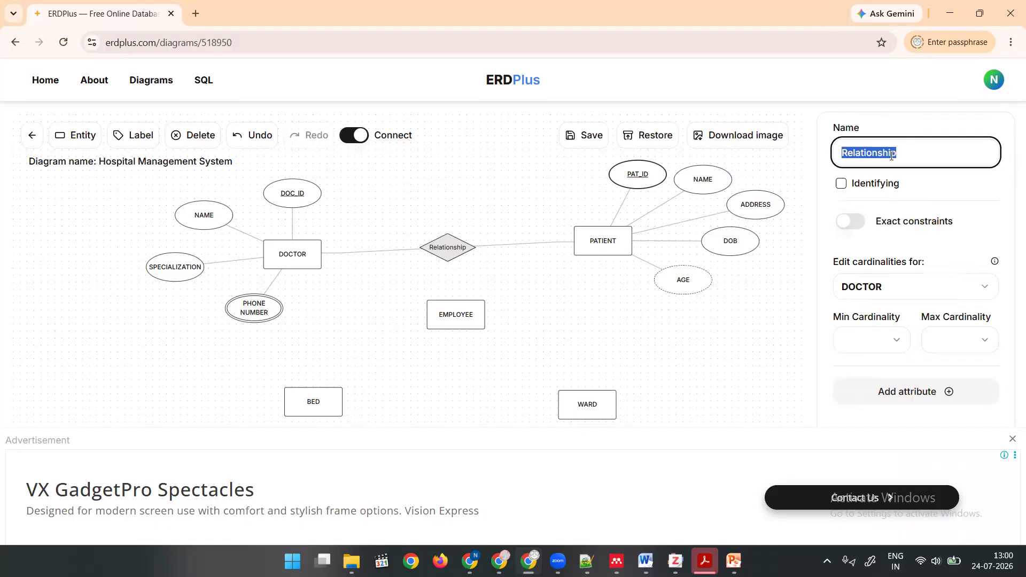
type("TREATMENT")
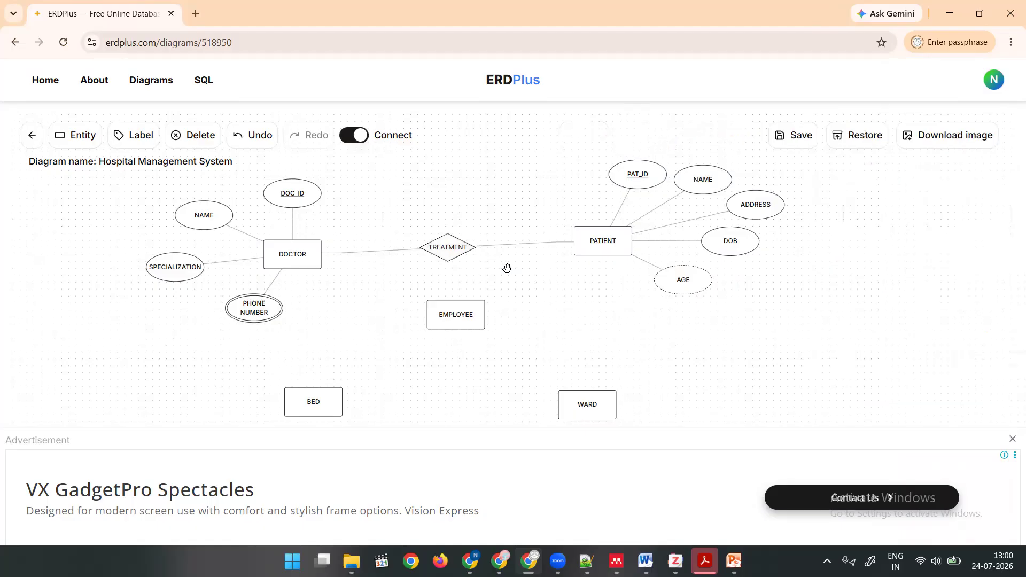
Rename the relationship between DOCTOR and PATIENT to TREATS.
left_click(457, 250)
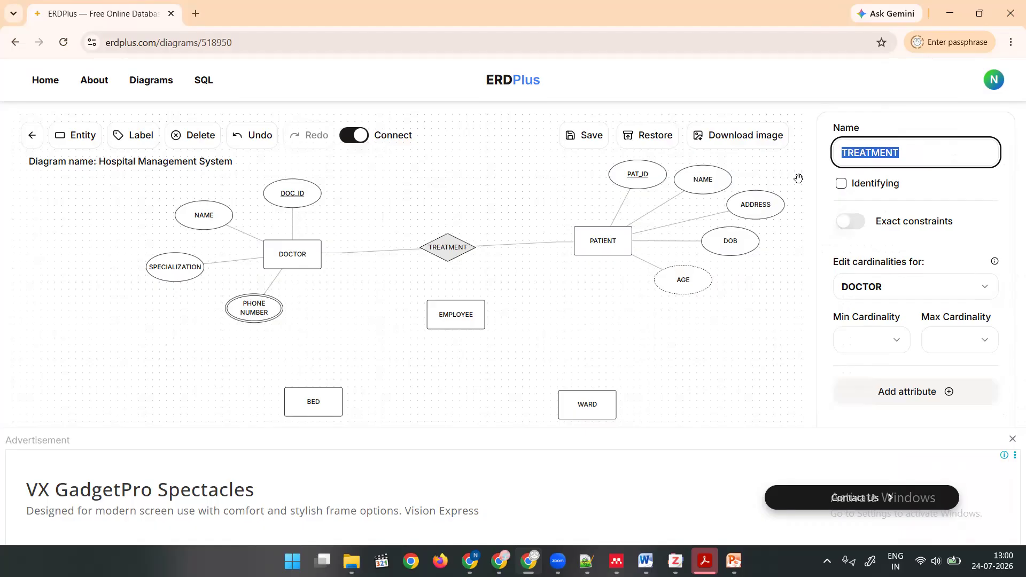
type("TREATS")
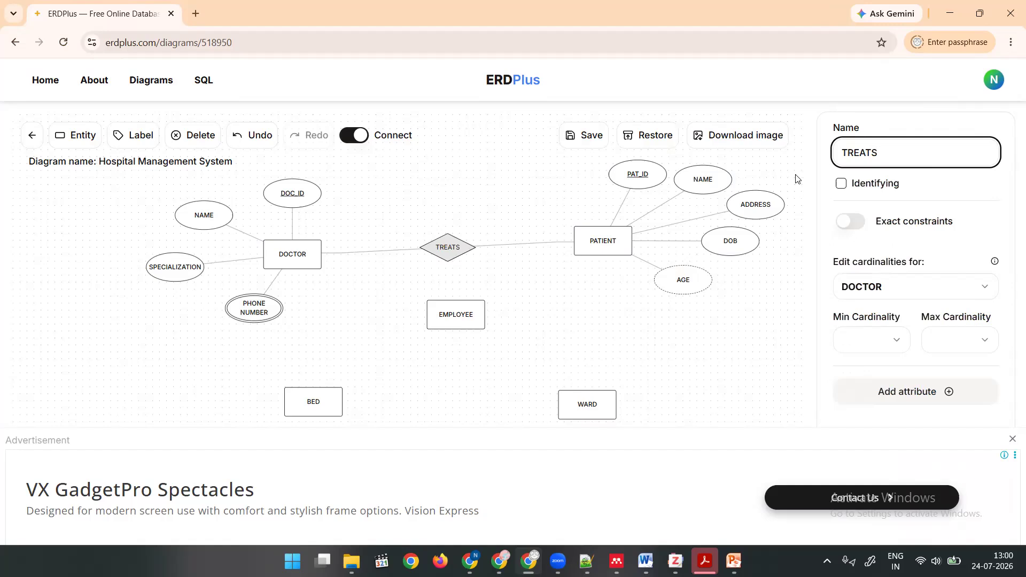
left_click(500, 271)
Turn off Connect mode and move DOCTOR and PATIENT closer together, slightly above the TREATS relationship.
left_click(459, 249)
left_click_drag(448, 248, 446, 249)
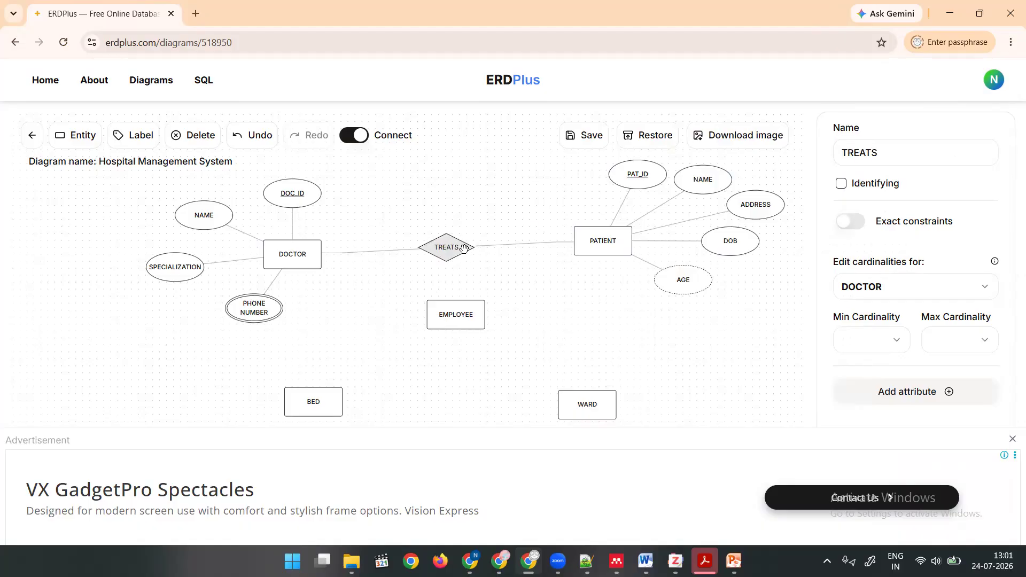
left_click(588, 248)
left_click_drag(589, 248, 545, 239)
left_click(353, 137)
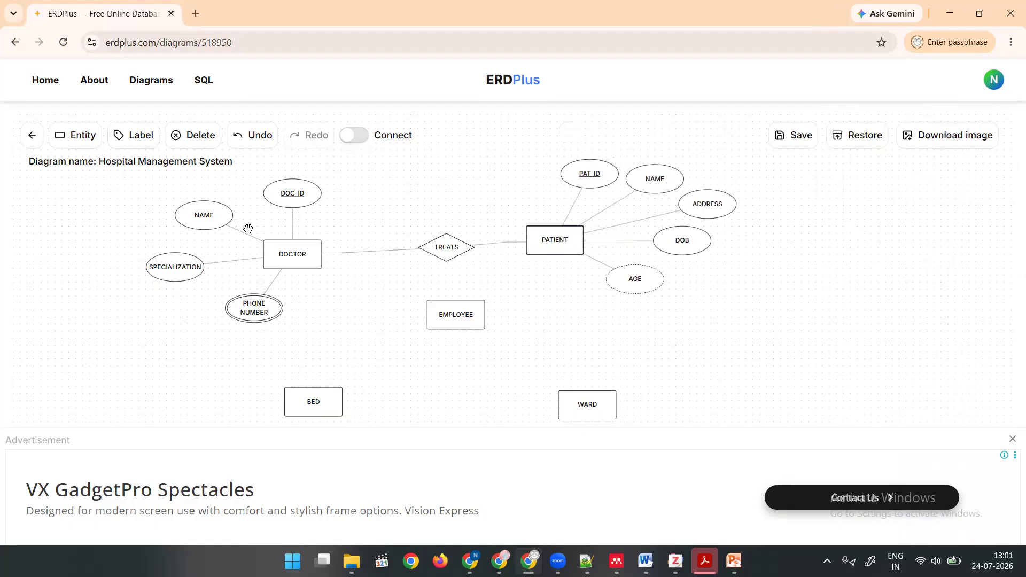
left_click_drag(288, 255, 337, 233)
left_click_drag(554, 240, 576, 227)
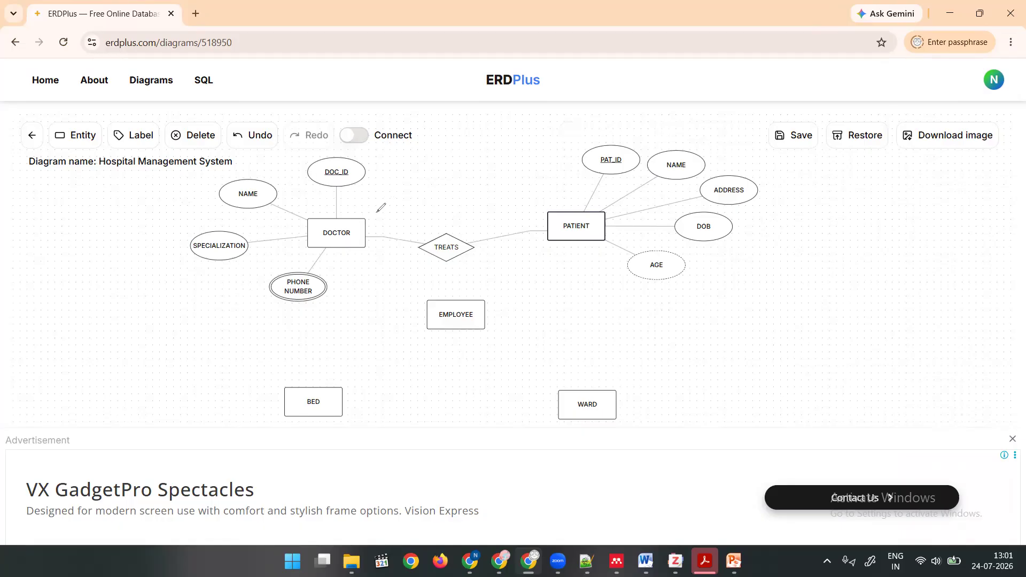
left_click_drag(374, 206, 377, 221)
mouse_move(521, 211)
left_mouse_down()
mouse_move(532, 210)
mouse_move(546, 247)
left_mouse_up()
left_click_drag(368, 246, 380, 257)
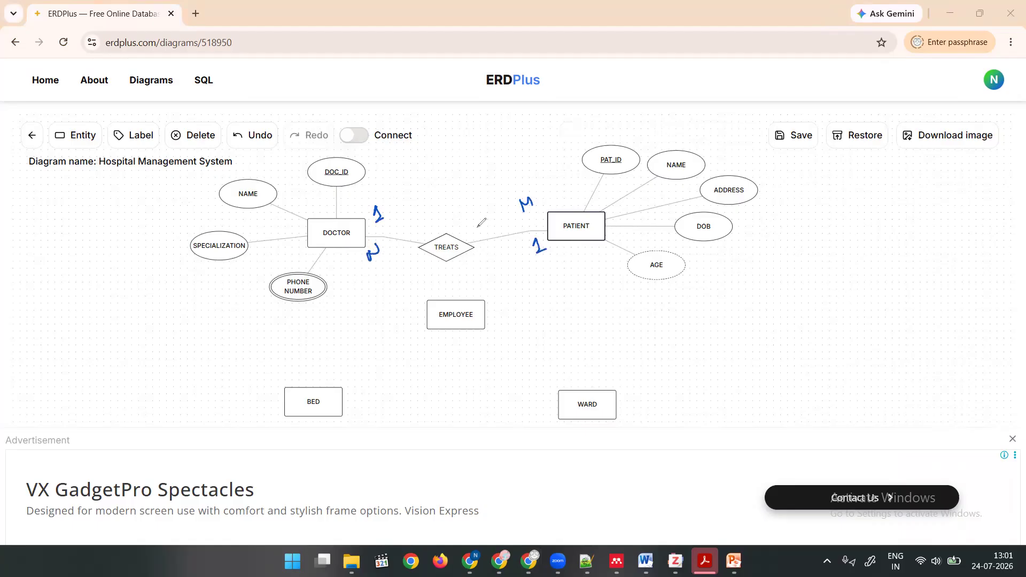
left_click(374, 269)
mouse_move(380, 273)
left_mouse_down()
mouse_move(383, 262)
mouse_move(394, 272)
mouse_move(426, 259)
mouse_move(392, 264)
mouse_move(438, 270)
left_mouse_up()
left_click(404, 257)
left_click(407, 269)
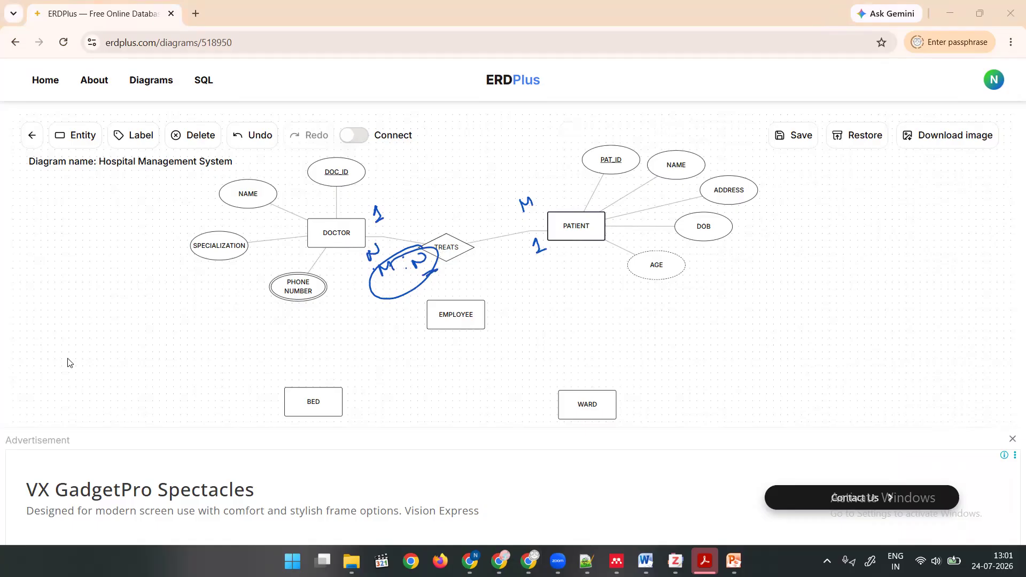
left_click(44, 366)
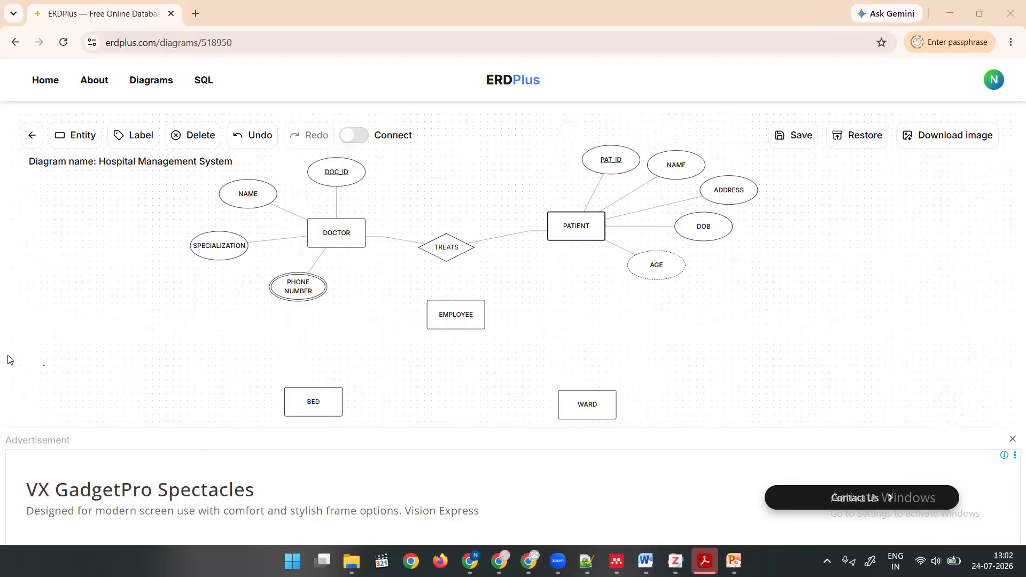
left_click_drag(386, 226, 382, 228)
left_click_drag(519, 214, 527, 215)
Select the TREATS relationship and open its minimum cardinality choices for DOCTOR.
left_click(561, 236)
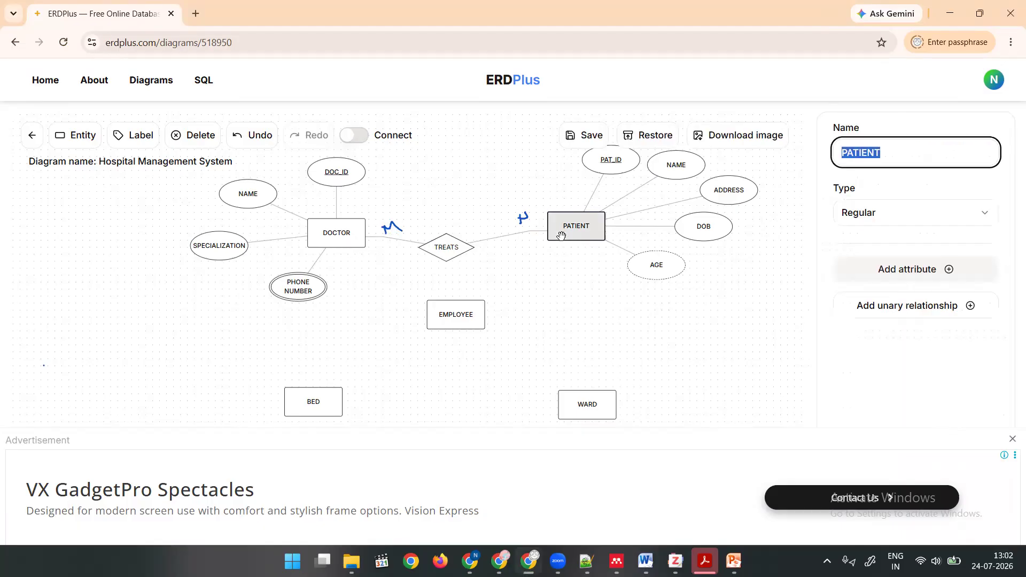
left_click(438, 249)
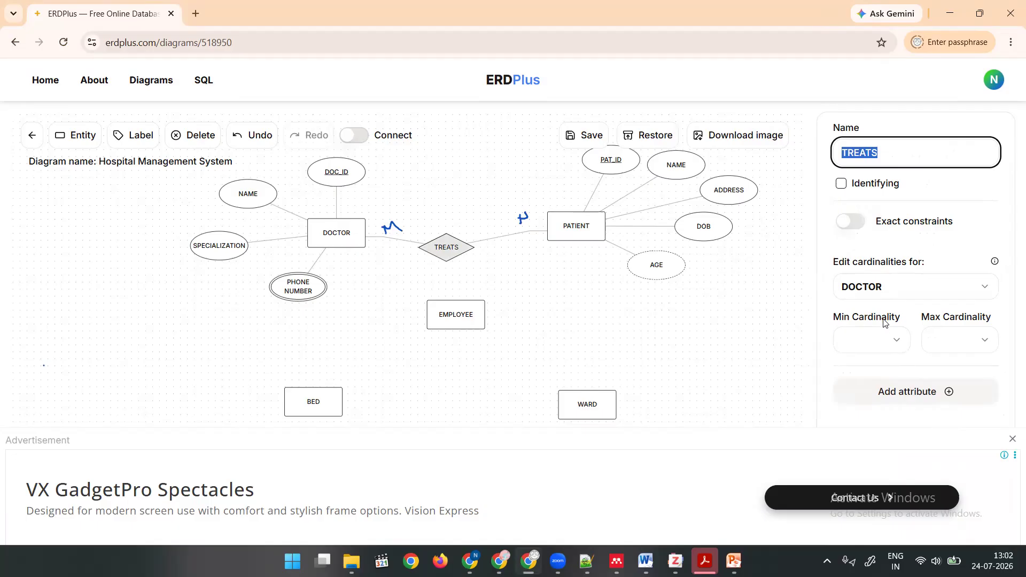
left_click(893, 342)
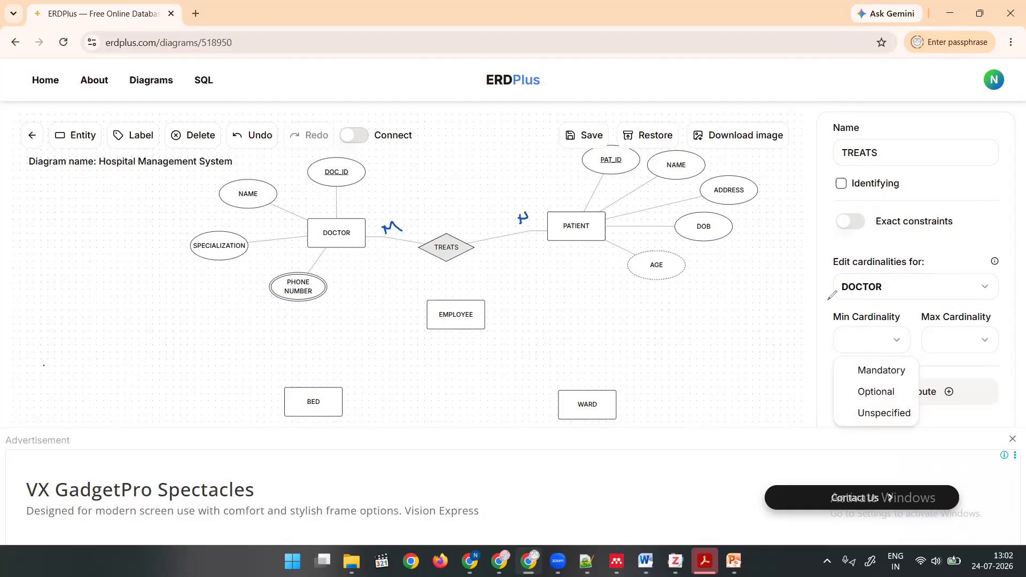
Handwrite "Participation" above Min Cardinality and an underlined "no." above Max Cardinality as screen annotations.
mouse_move(827, 297)
left_mouse_down()
mouse_move(823, 312)
mouse_move(832, 300)
mouse_move(917, 295)
left_mouse_up()
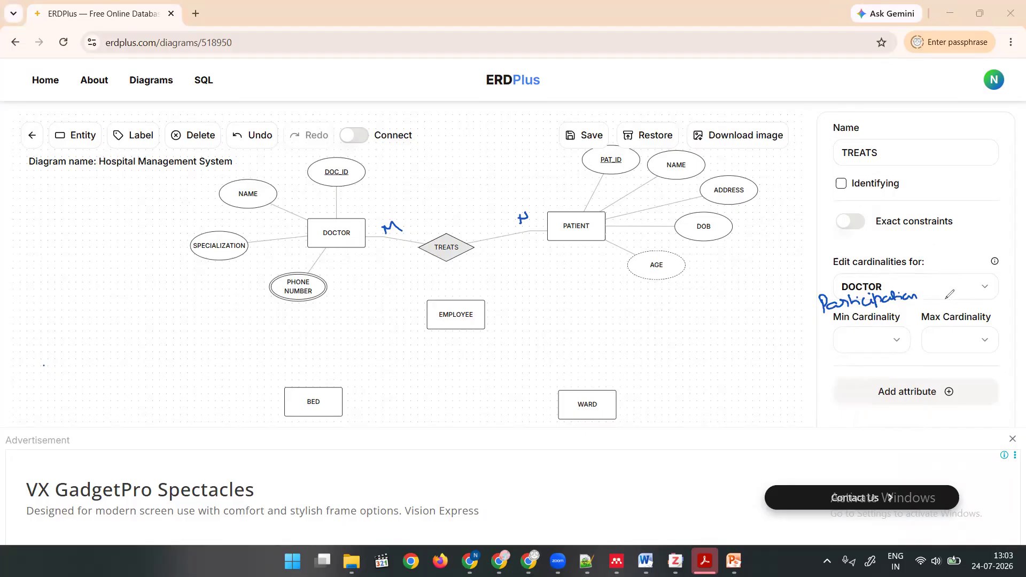
left_click_drag(937, 308, 969, 307)
left_click(963, 303)
Set DOCTOR's cardinality in the TREATS relationship to minimum Optional and maximum Many.
left_click(957, 341)
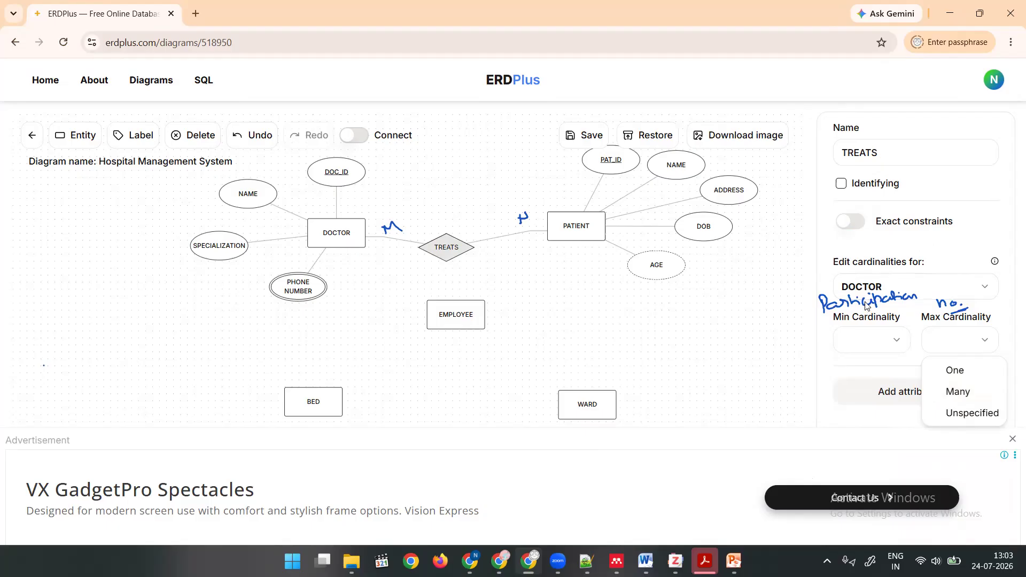
left_click(871, 322)
left_click(877, 342)
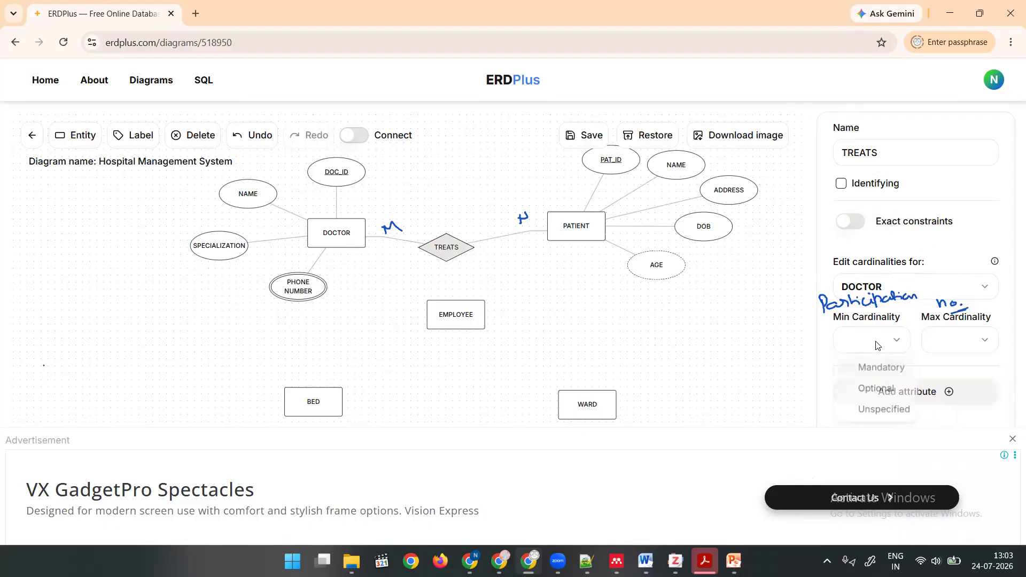
left_click(877, 395)
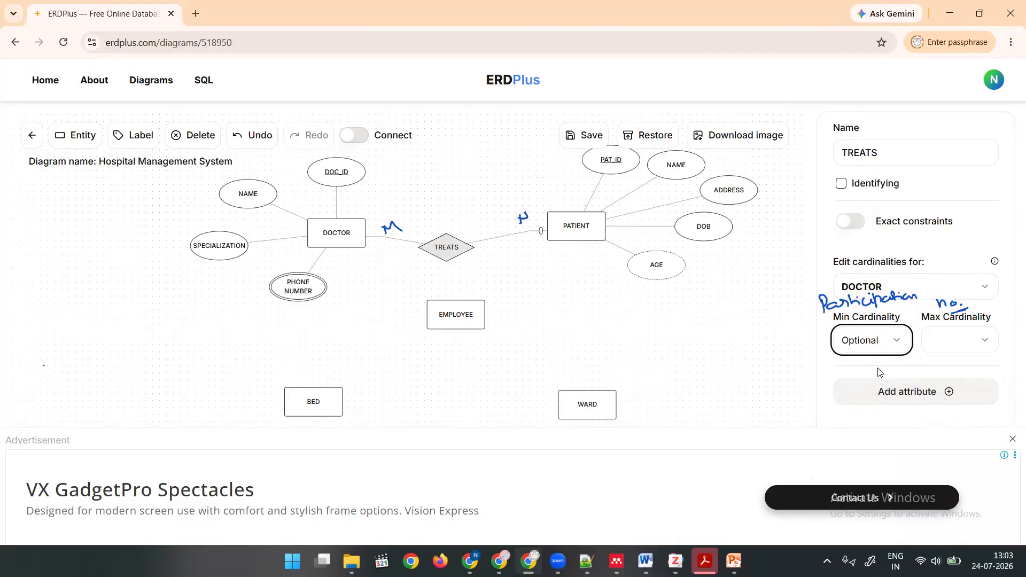
left_click(941, 344)
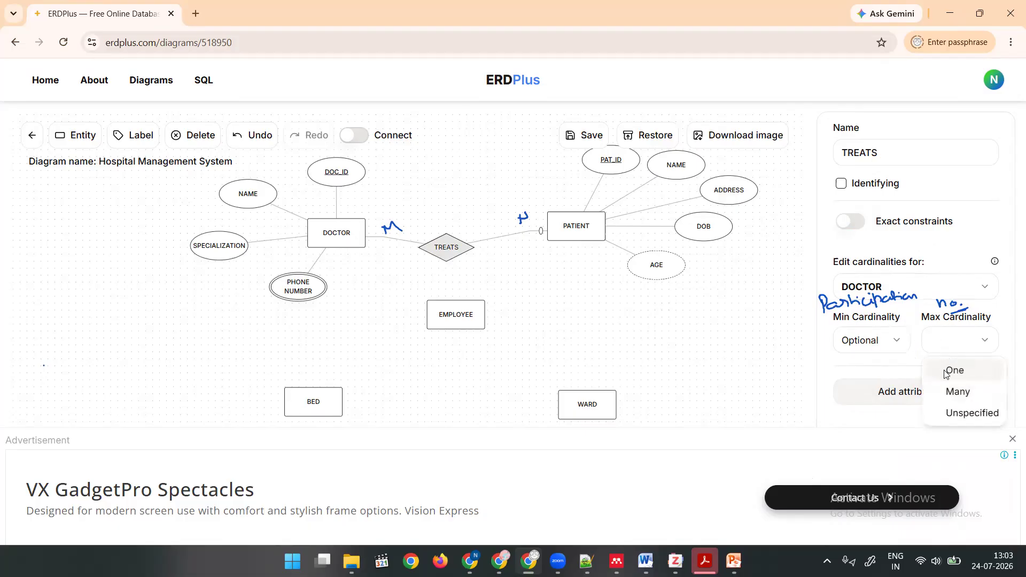
left_click(952, 396)
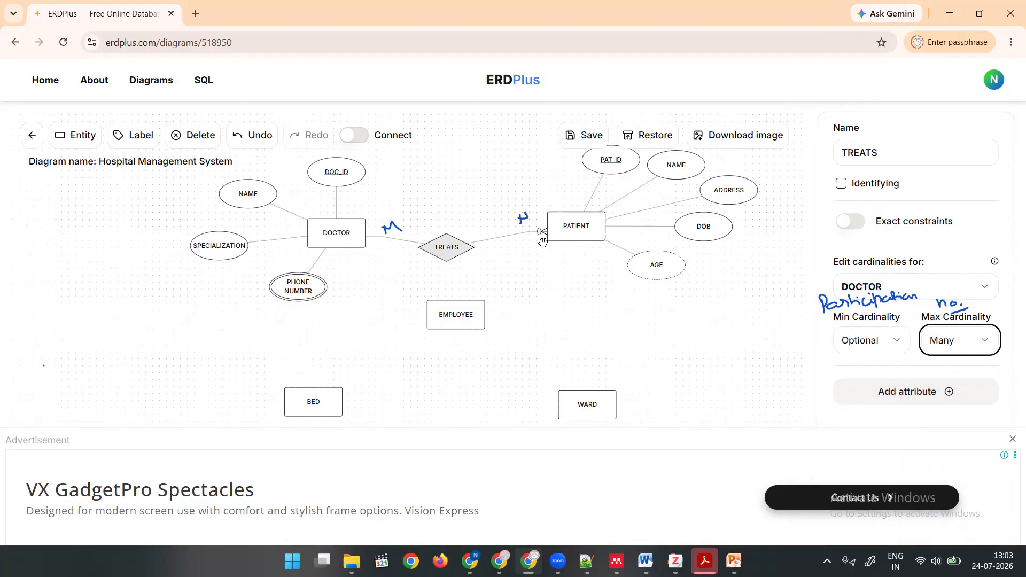
Switch the TREATS cardinality settings to PATIENT and set minimum Optional and maximum Many.
left_click(875, 424)
left_click(936, 286)
left_click(868, 338)
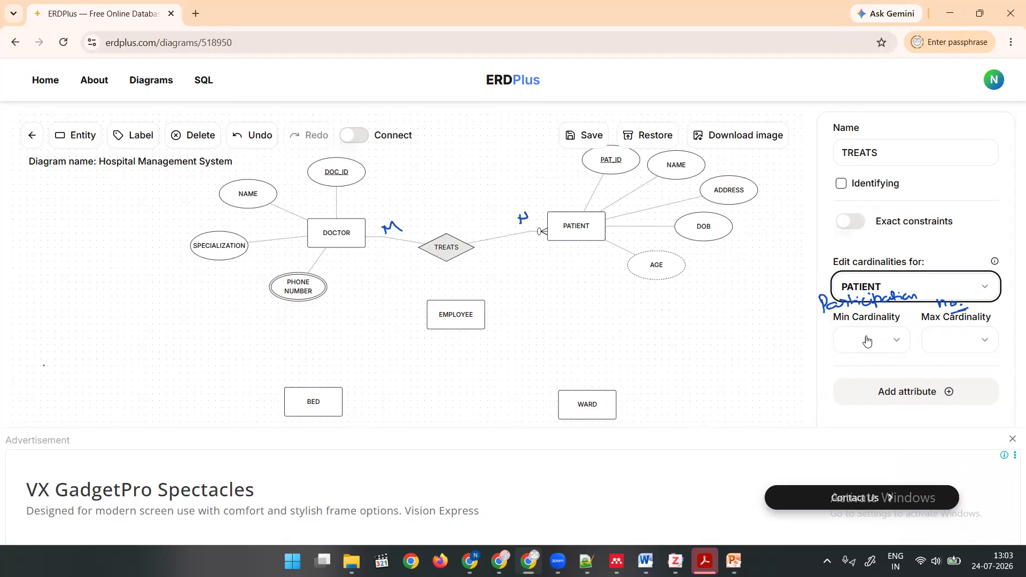
left_click(910, 293)
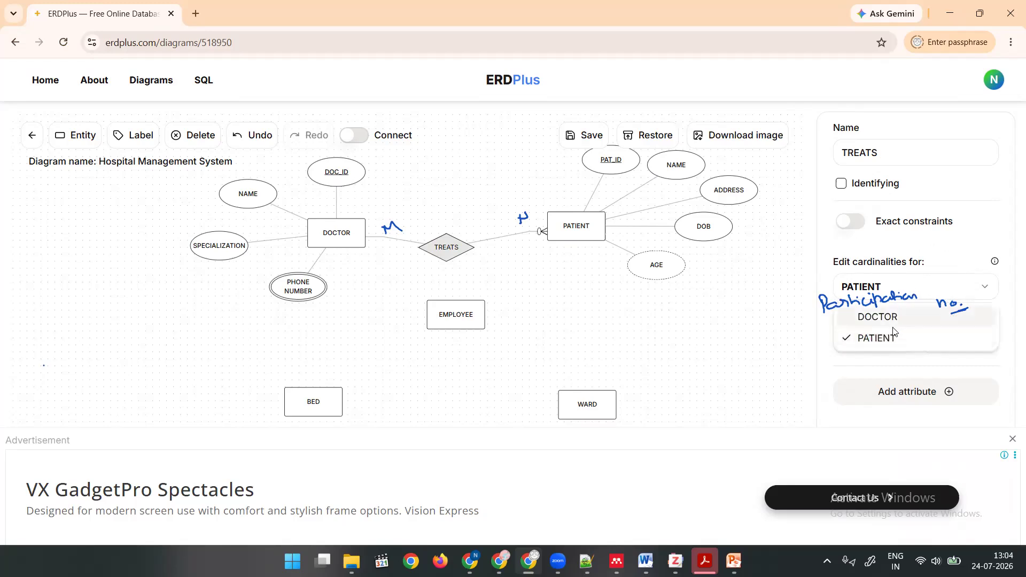
left_click(889, 339)
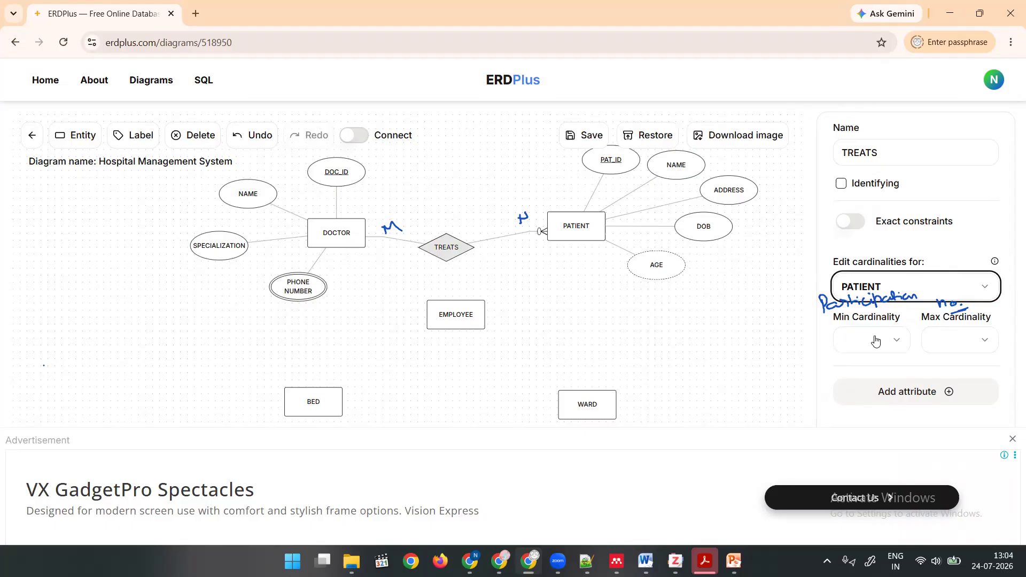
left_click(876, 342)
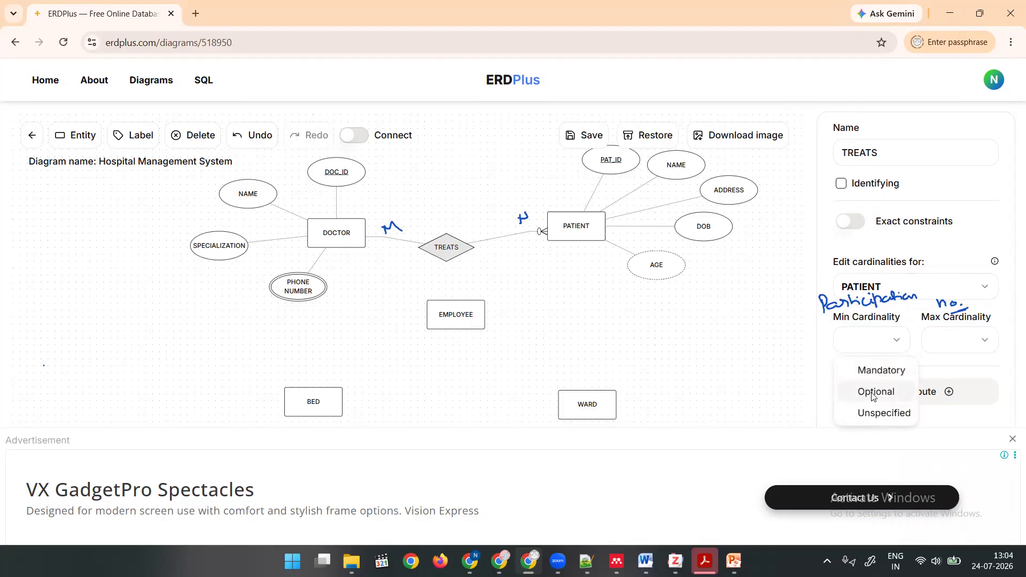
left_click(873, 395)
left_click(960, 348)
left_click(956, 393)
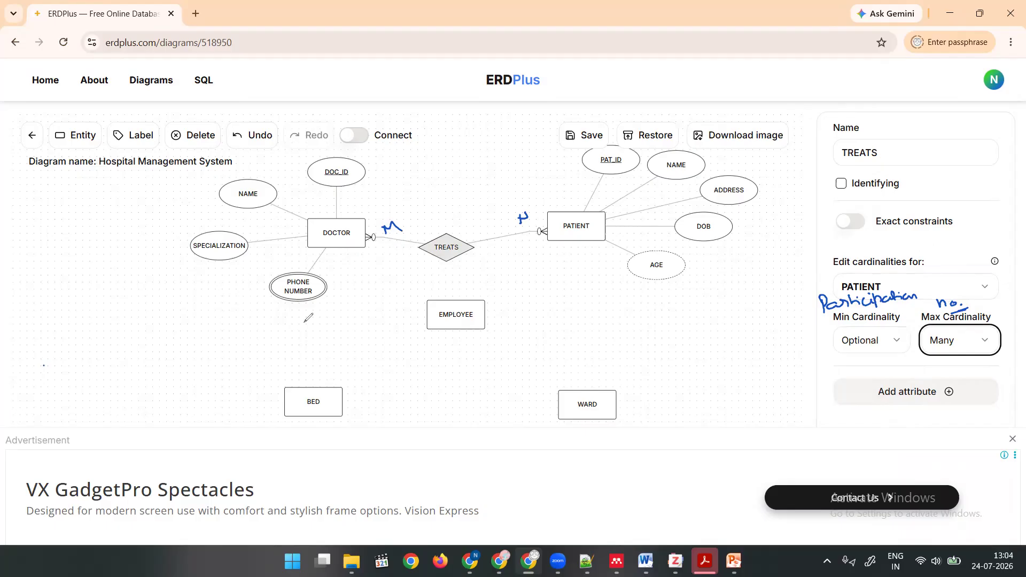
Underline the Min Cardinality and Max Cardinality labels by hand and clear all screen annotations.
left_click_drag(835, 325, 987, 323)
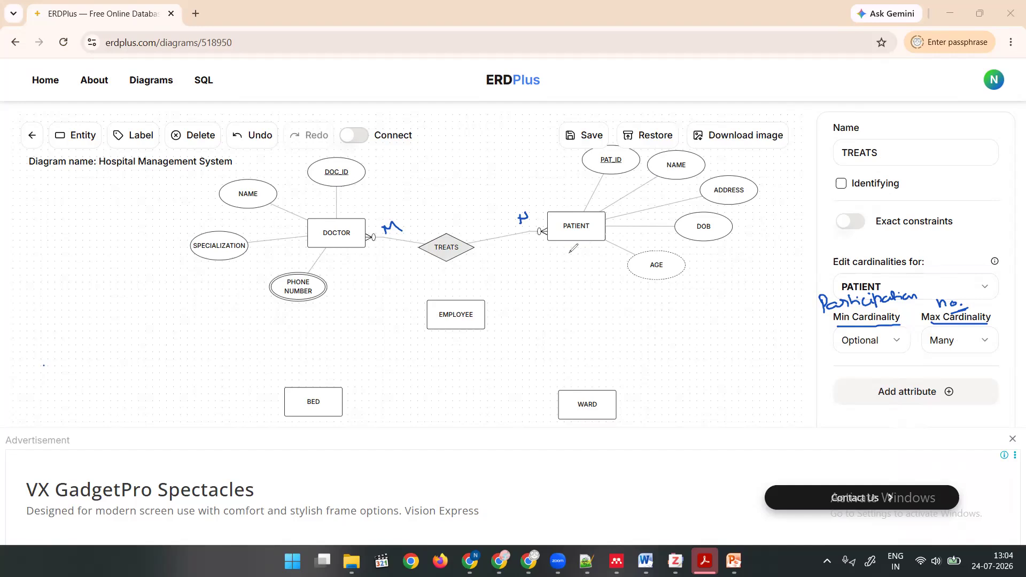
left_click(78, 357)
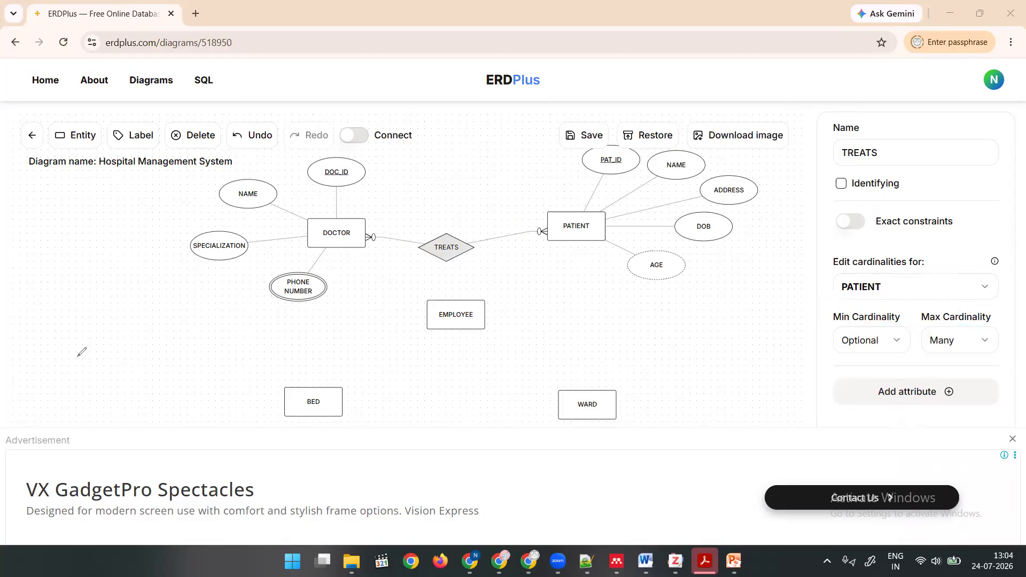
Move EMPLOYEE slightly down and spread BED and WARD farther apart beneath the DOCTOR and PATIENT entities.
left_click_drag(465, 318, 463, 339)
mouse_move(312, 416)
left_mouse_down()
mouse_move(295, 440)
mouse_move(318, 403)
left_mouse_up()
scroll(522, 339, "down", 1)
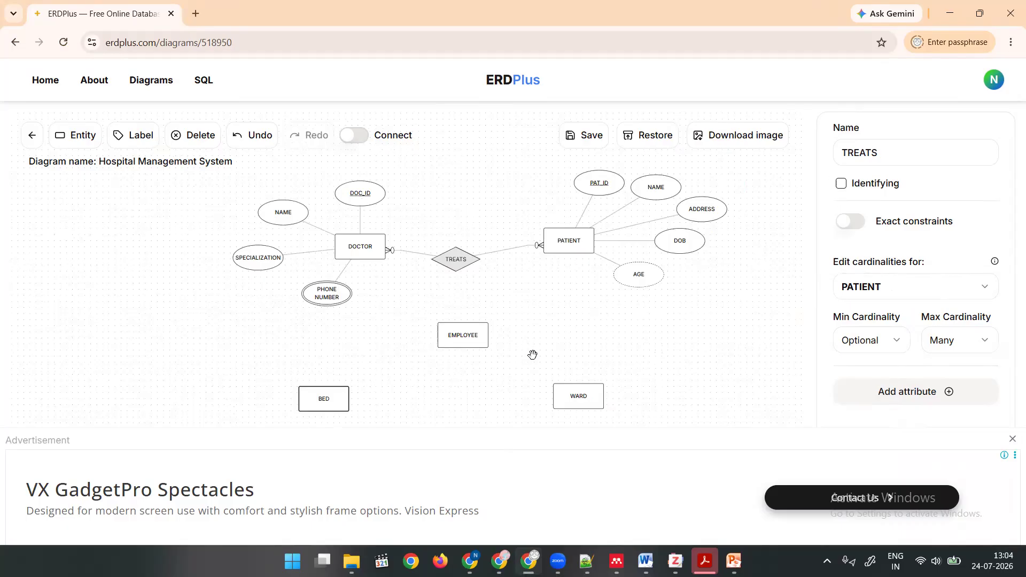
left_click_drag(300, 398, 243, 396)
left_click_drag(562, 389, 632, 389)
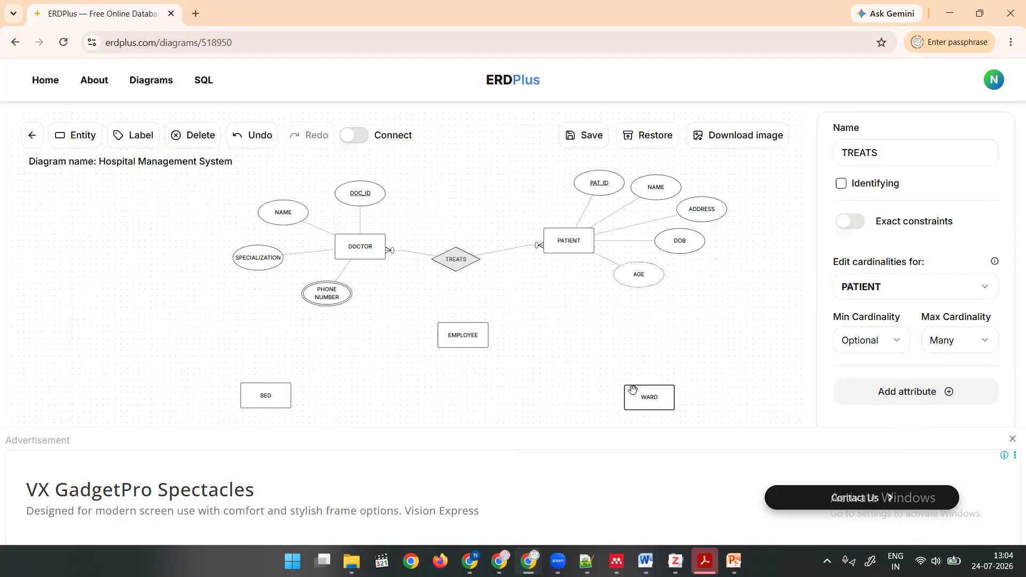
left_click_drag(454, 325, 456, 338)
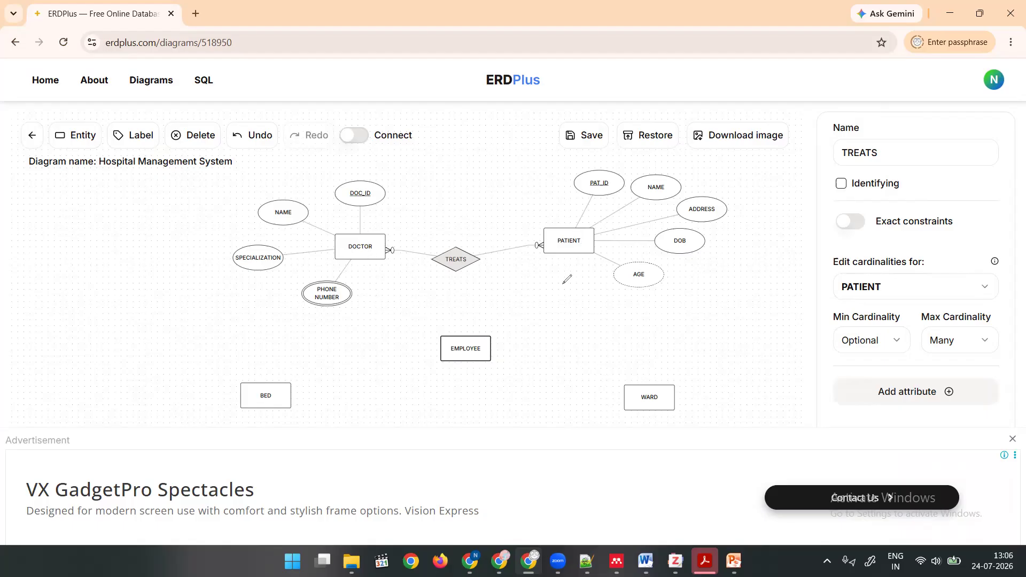
Hand-sketch a crossed-out attribute under PATIENT and a diagnosis attribute near DOCTOR, and clear the annotations.
mouse_move(562, 248)
left_mouse_down()
mouse_move(562, 273)
mouse_move(576, 277)
mouse_move(558, 284)
mouse_move(569, 287)
mouse_move(573, 318)
left_mouse_up()
left_click_drag(589, 316, 569, 304)
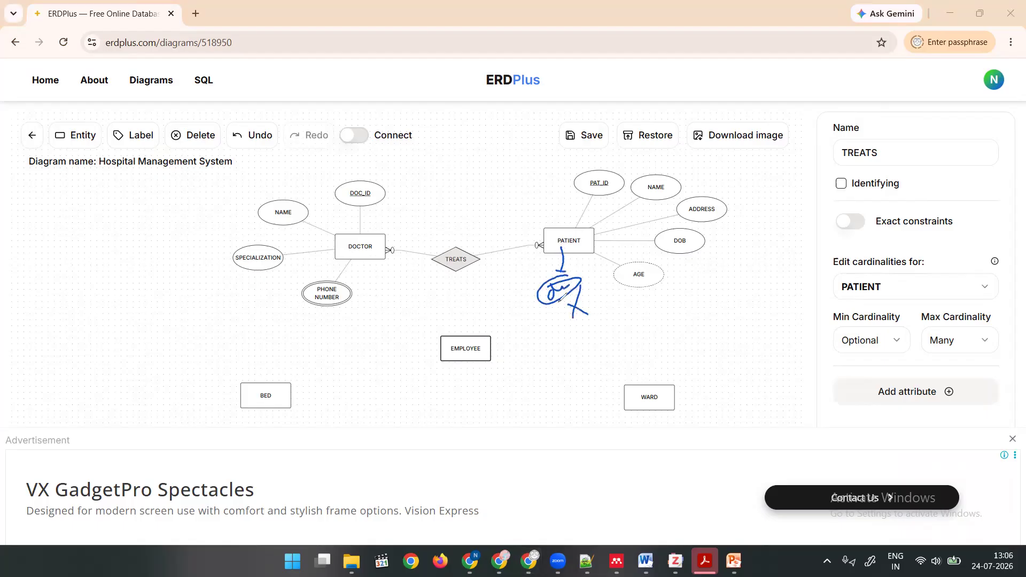
mouse_move(360, 266)
left_mouse_down()
mouse_move(371, 285)
mouse_move(431, 289)
left_mouse_up()
left_click_drag(443, 282, 421, 305)
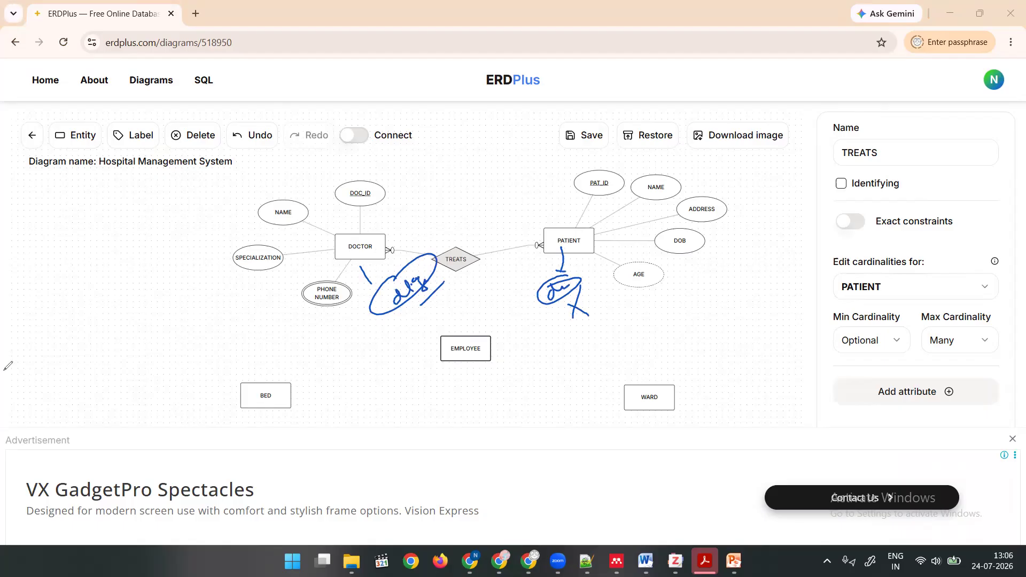
key("Escape")
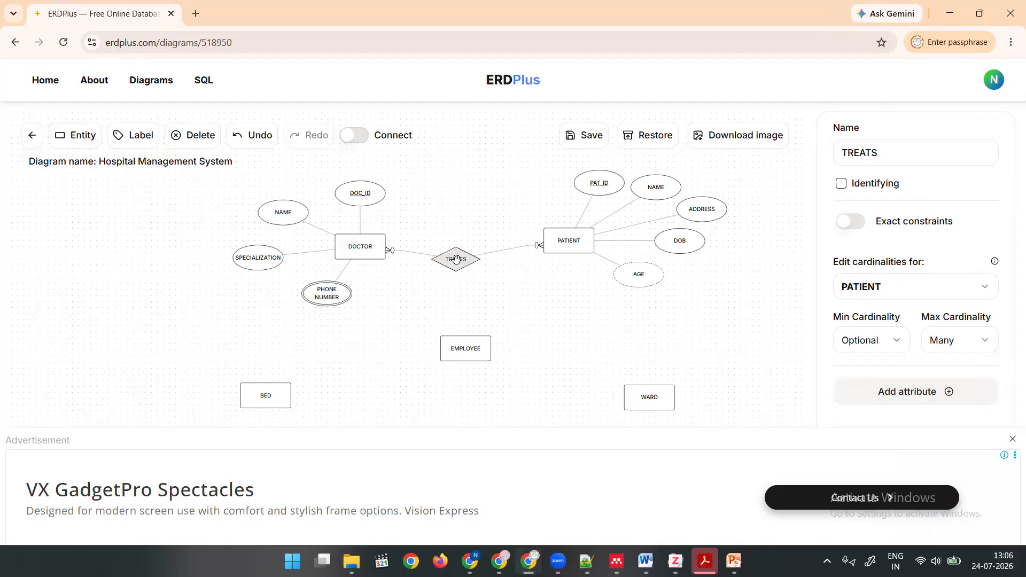
Add an attribute to the TREATS relationship, place it above the diamond, and name it DIAGNOSIS.
left_click(907, 393)
mouse_move(473, 208)
left_mouse_down()
mouse_move(467, 282)
mouse_move(472, 198)
left_mouse_up()
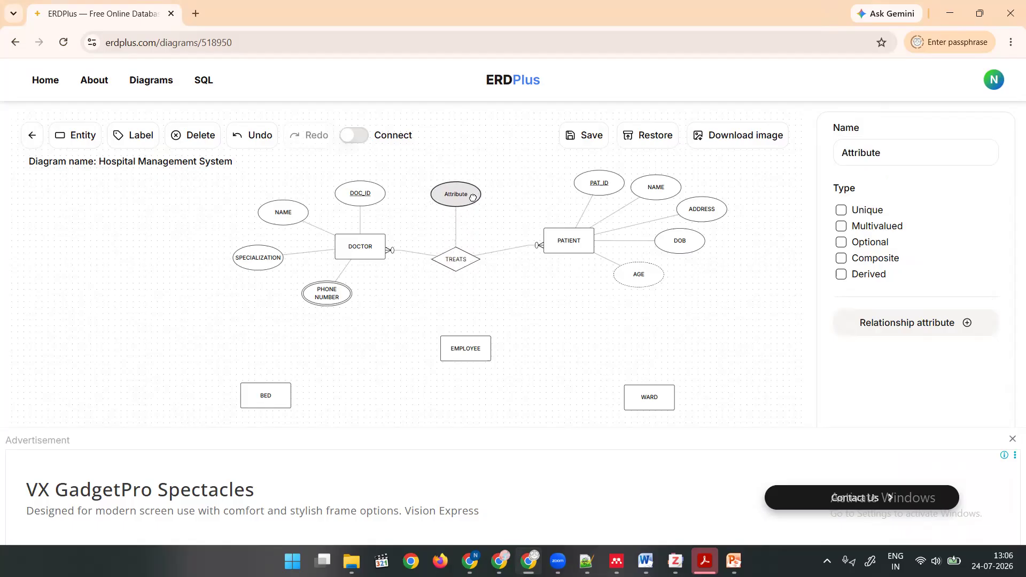
double_click(866, 150)
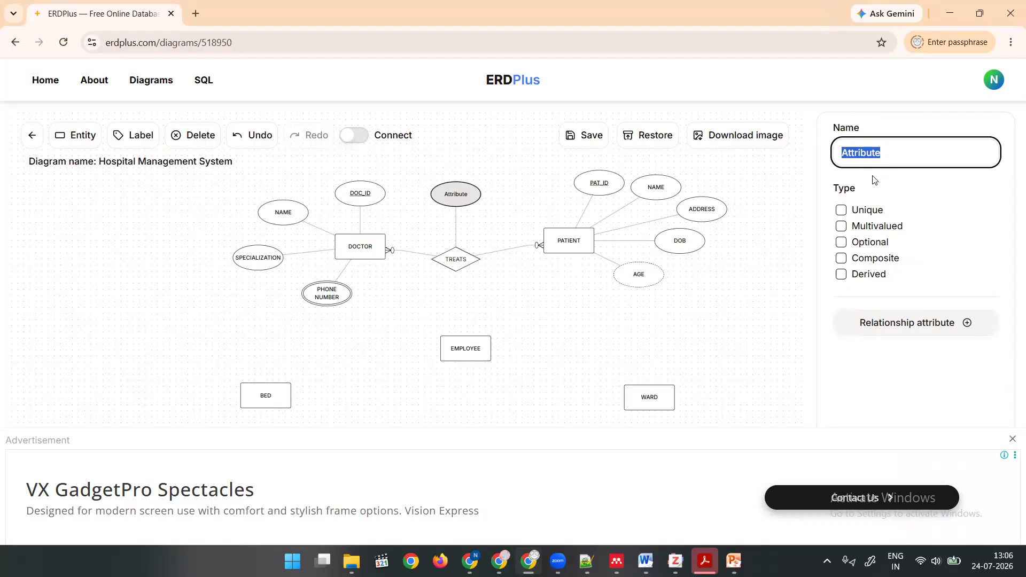
type("DIA")
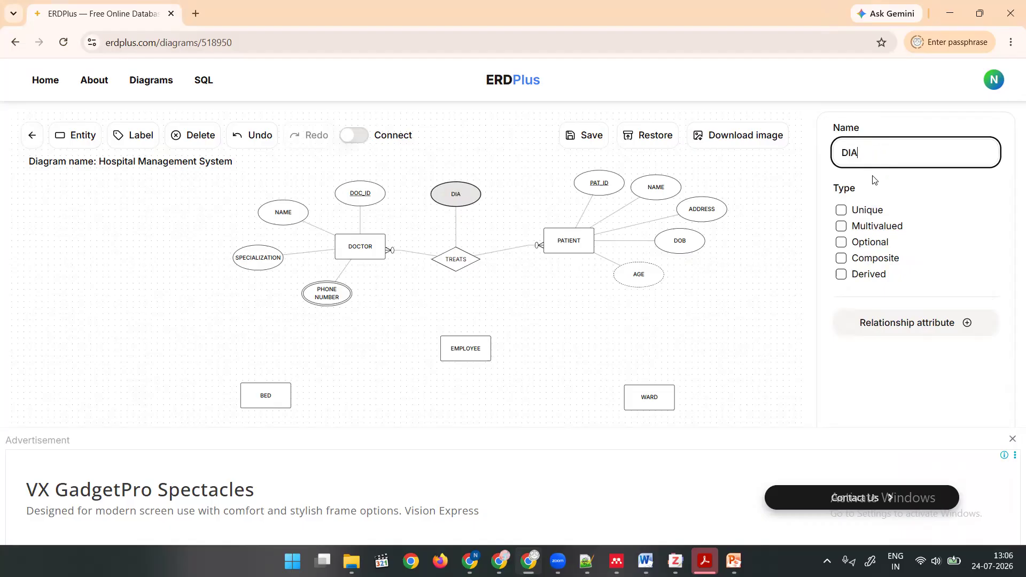
type("GNOSIS")
left_click(823, 303)
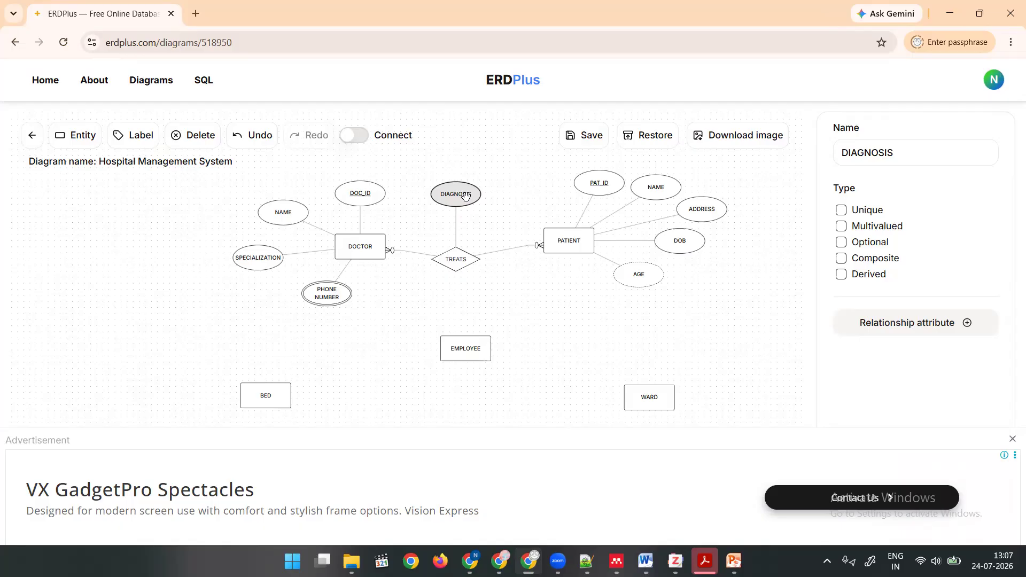
Close the advertisement covering the lower canvas and select the WARD entity.
left_click(1012, 440)
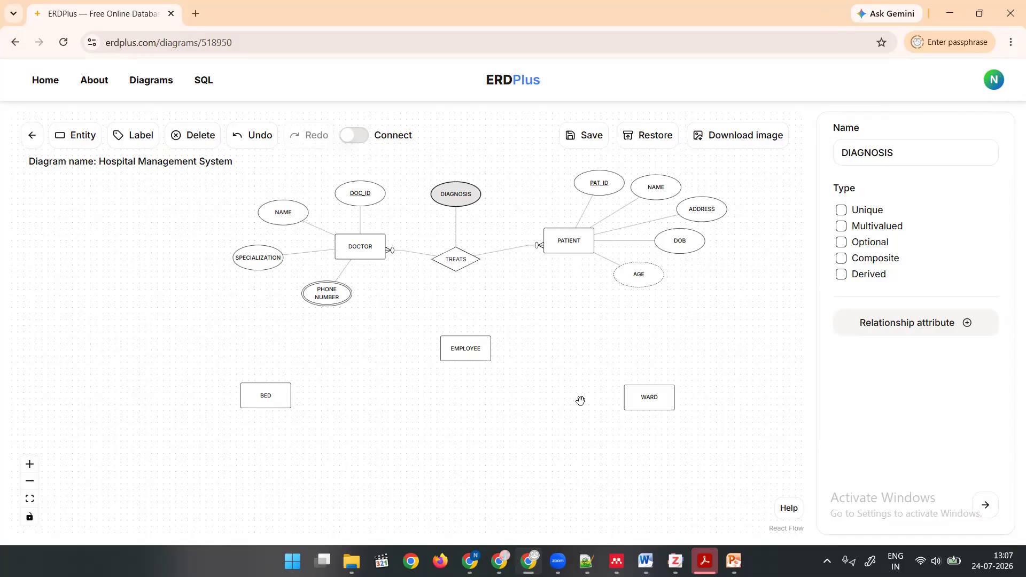
left_click(629, 396)
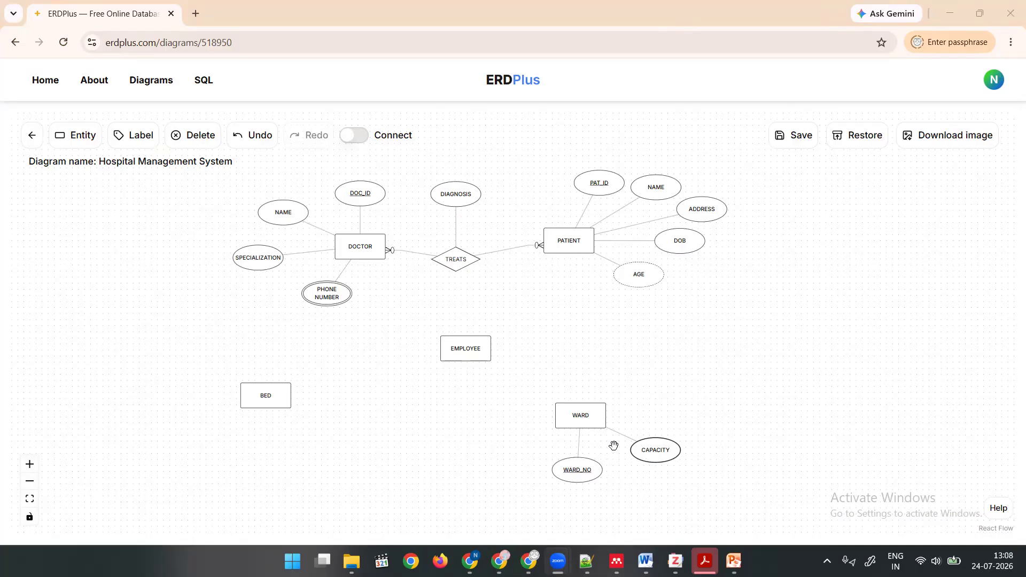
Turn on Connect mode, link PATIENT to WARD with a relationship, and name it ADMITTED.
left_click(354, 139)
left_click_drag(567, 250, 582, 407)
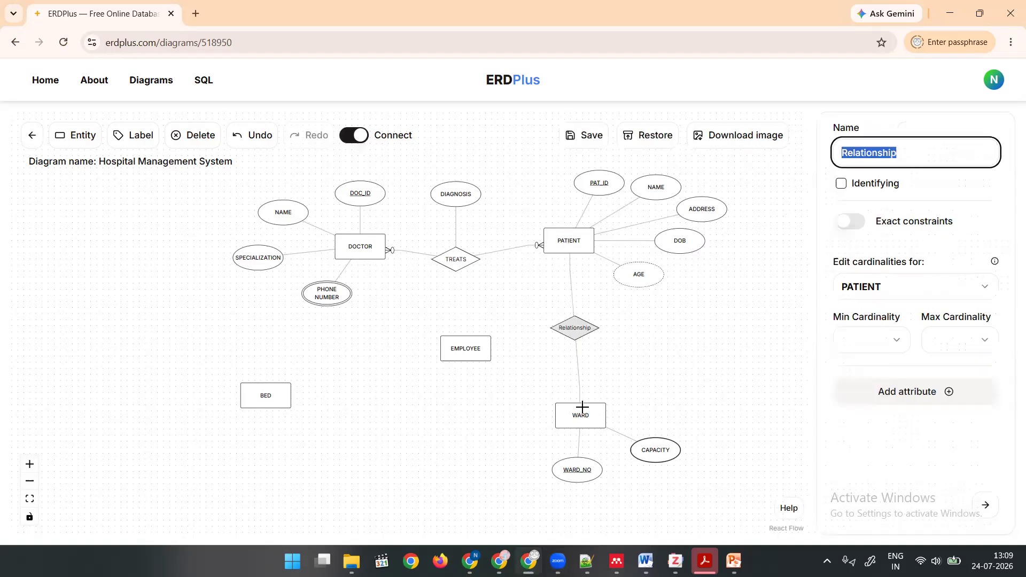
left_click(575, 329)
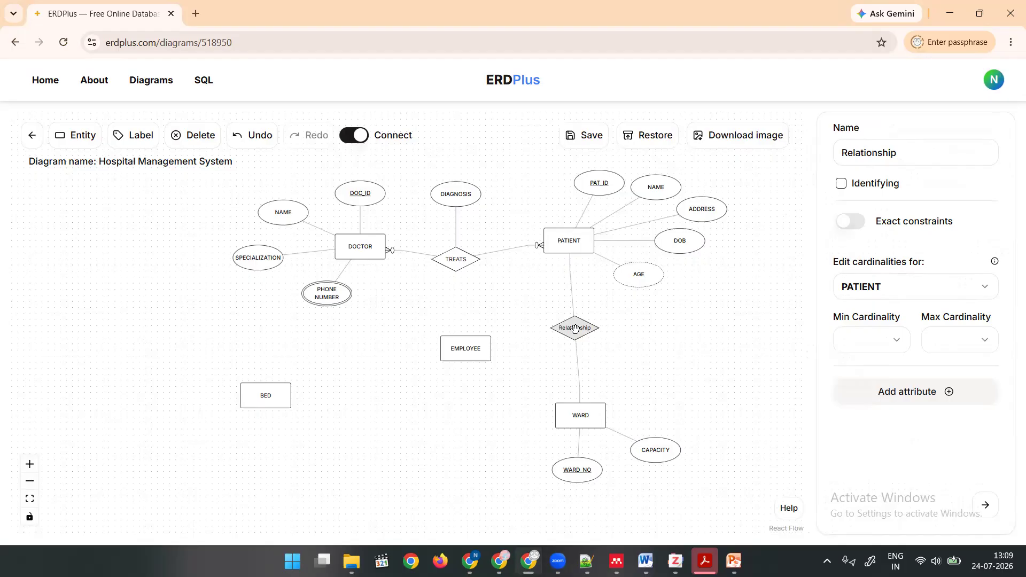
double_click(857, 155)
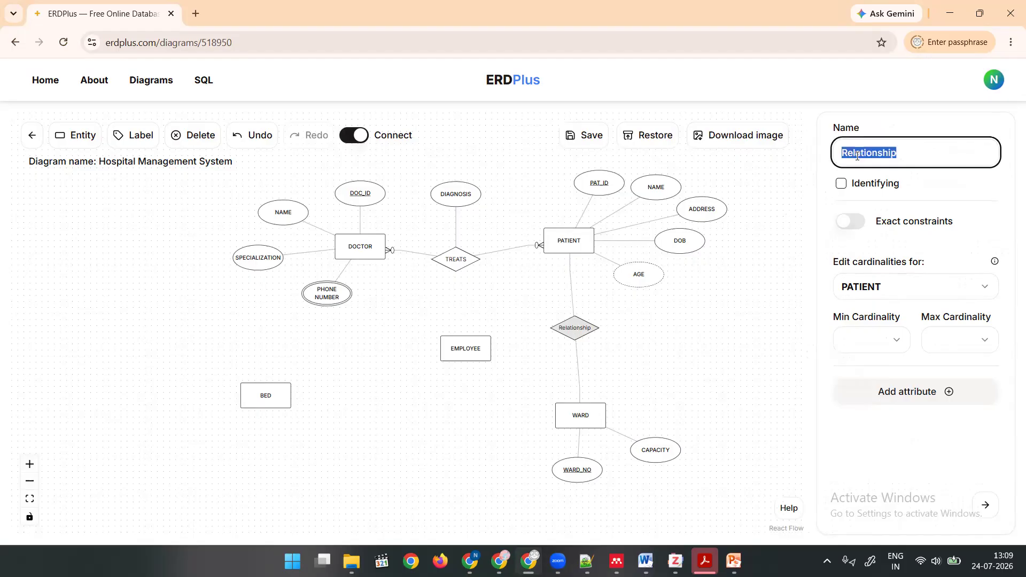
type("ADMITTED")
left_click(628, 353)
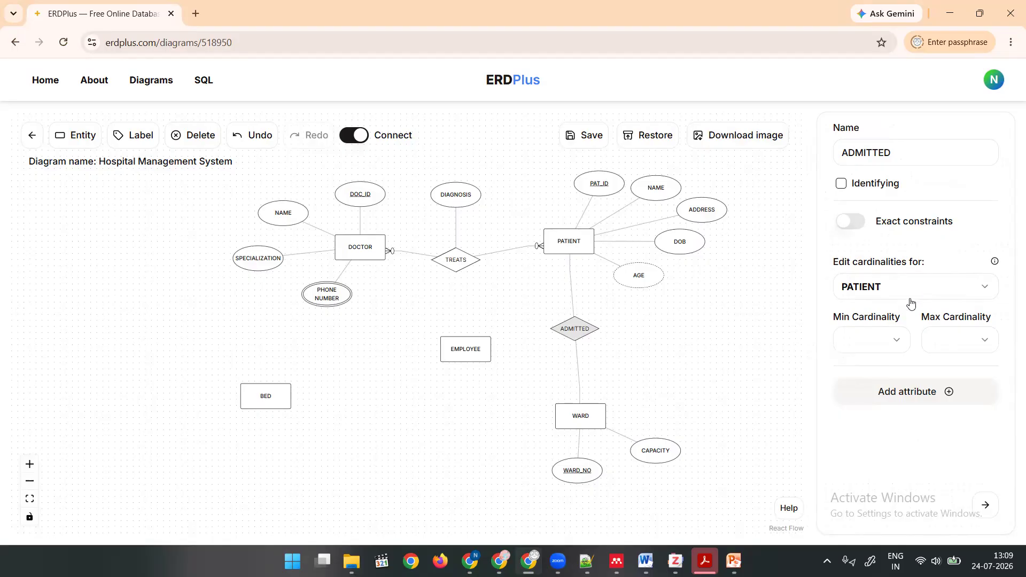
Set PATIENT's cardinality in the ADMITTED relationship to minimum Mandatory and maximum One.
left_click(890, 348)
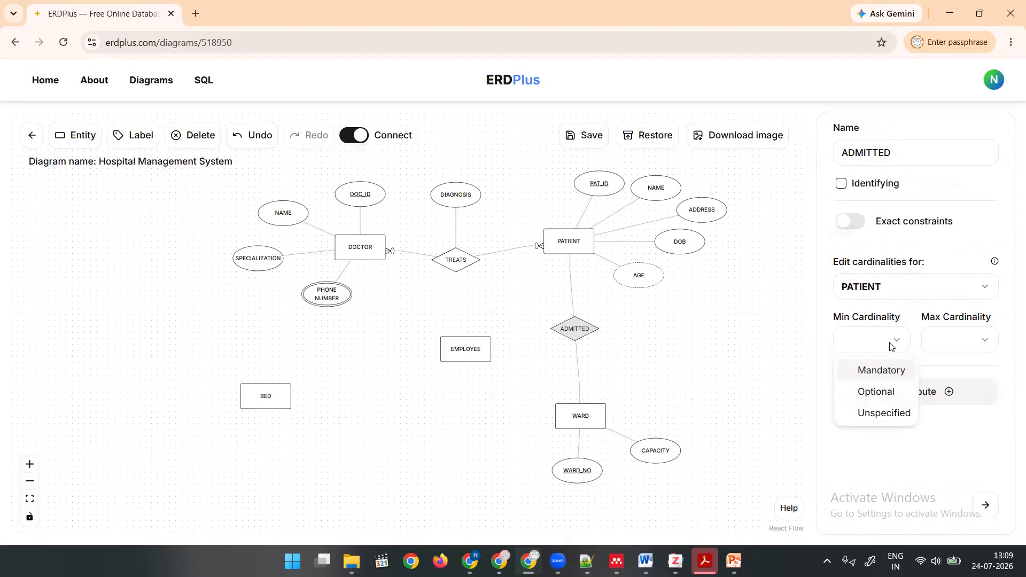
left_click(889, 375)
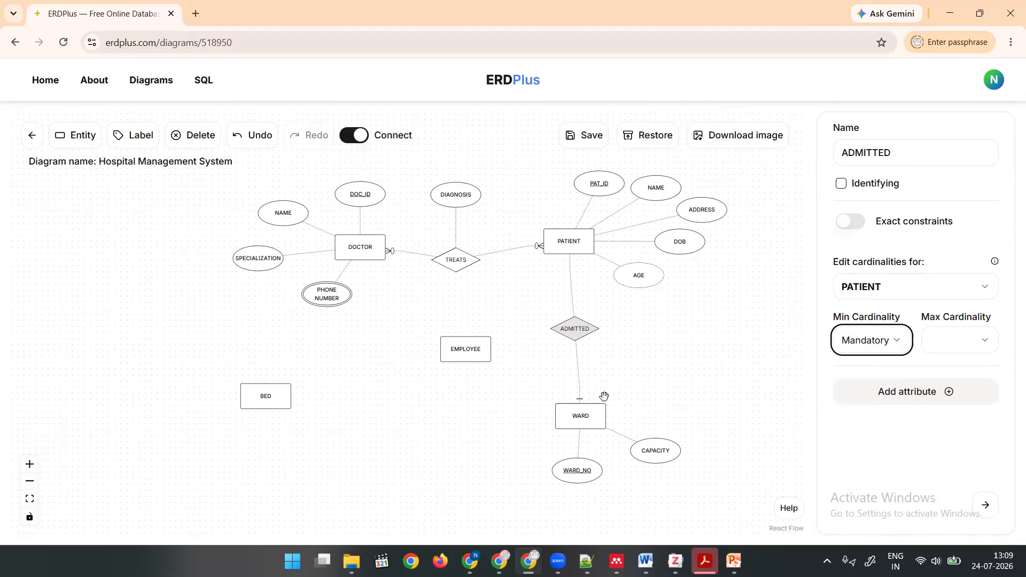
left_click(971, 345)
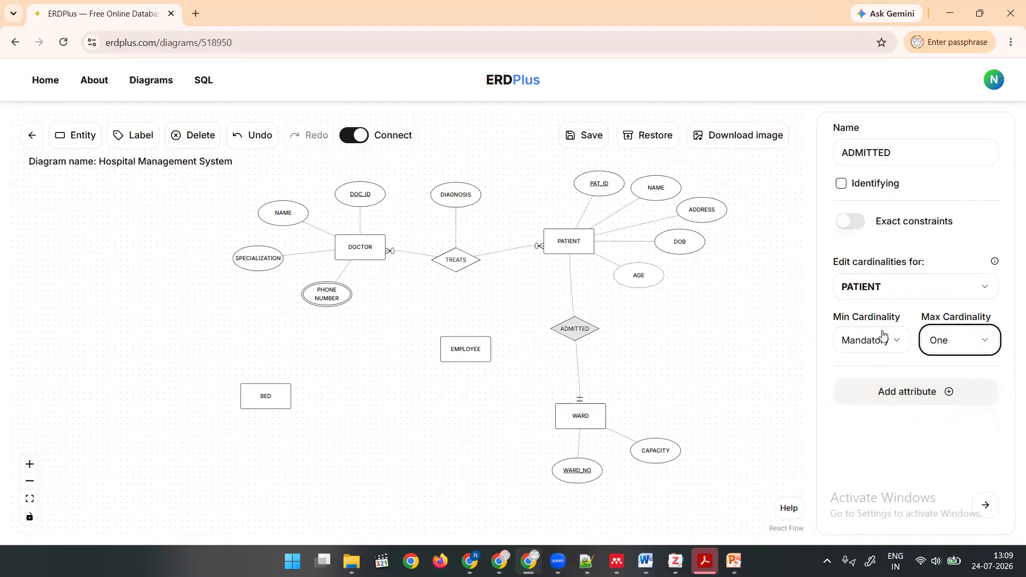
Set WARD's cardinality in the ADMITTED relationship to minimum Optional and maximum Many.
left_click(882, 290)
left_click(880, 338)
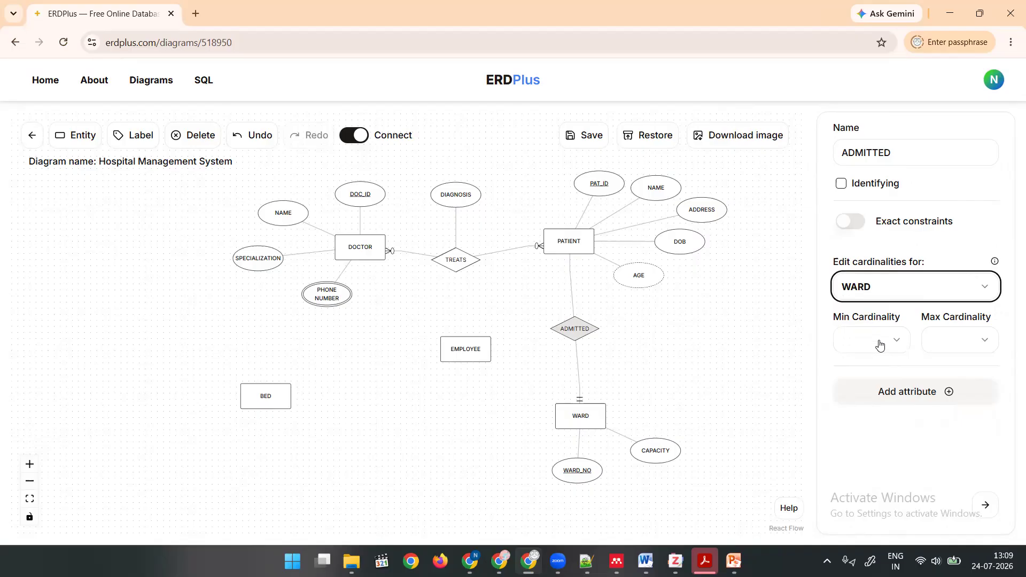
left_click(880, 343)
left_click(878, 392)
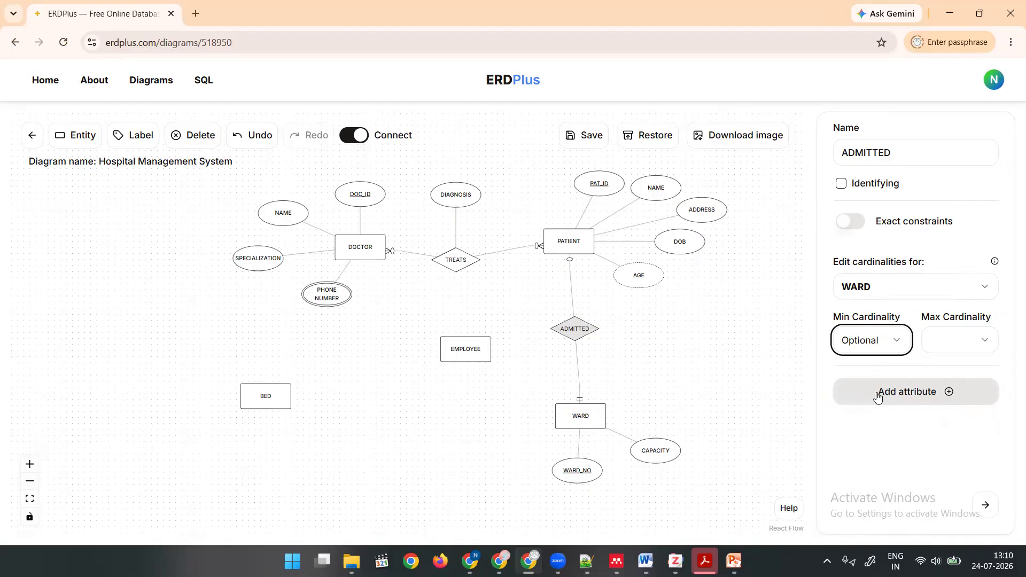
left_click(944, 347)
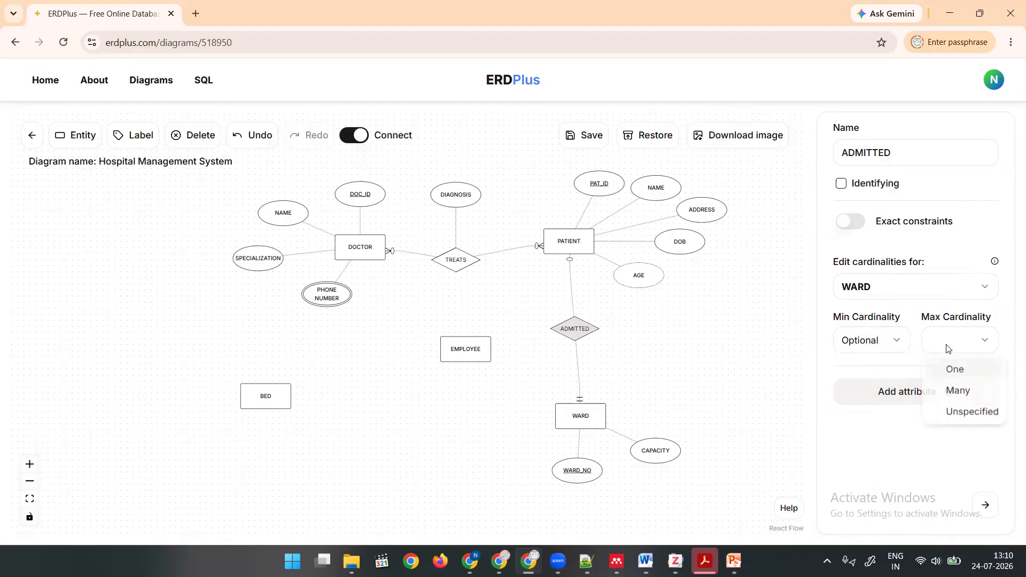
left_click(958, 393)
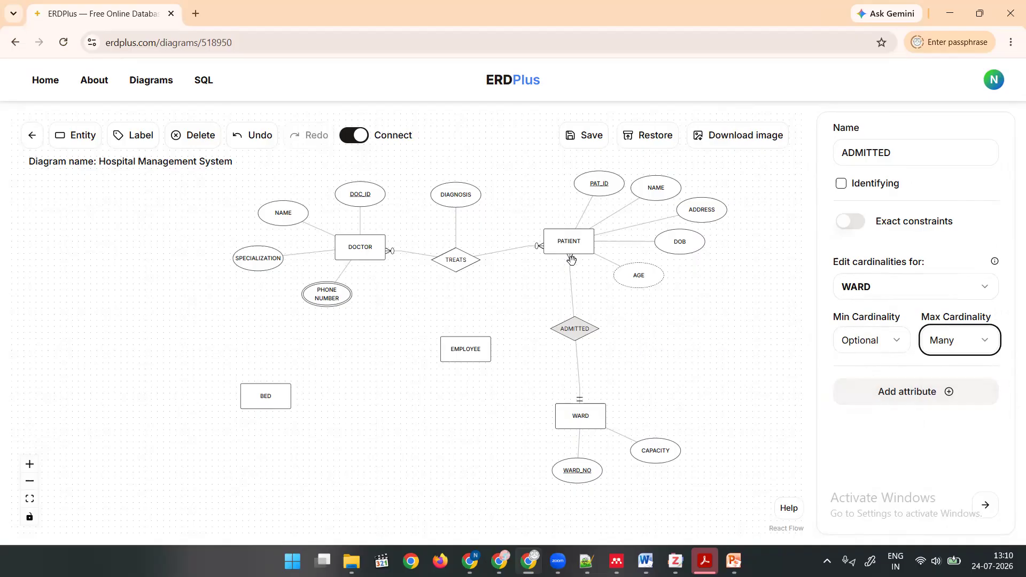
Move the ADMITTED diamond to the right, turn off Connect mode, and shift the WARD entity to the right beneath the diamond.
left_click(584, 329)
left_click_drag(584, 329, 645, 338)
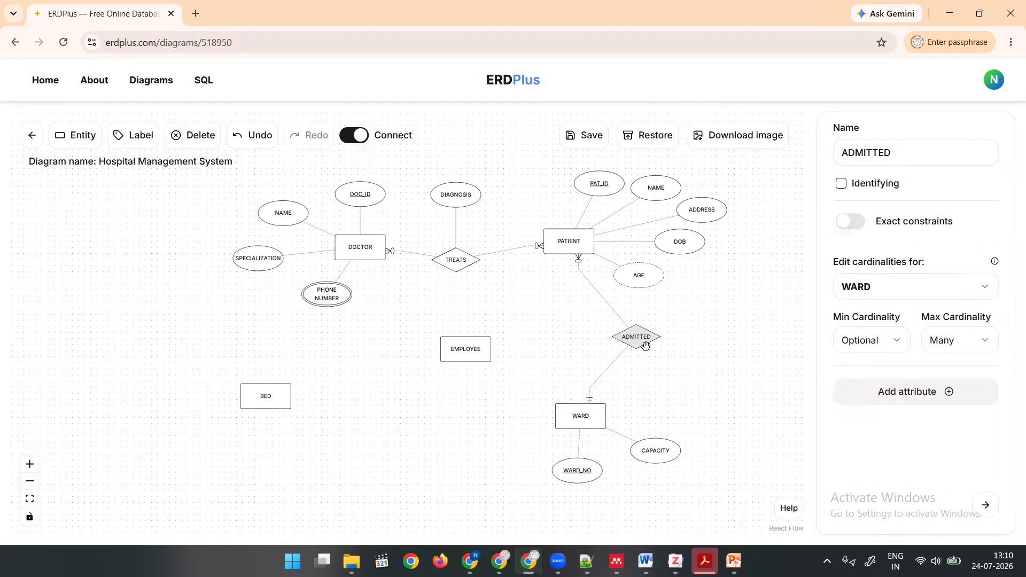
mouse_move(596, 416)
left_mouse_down()
mouse_move(650, 395)
mouse_move(602, 407)
left_mouse_up()
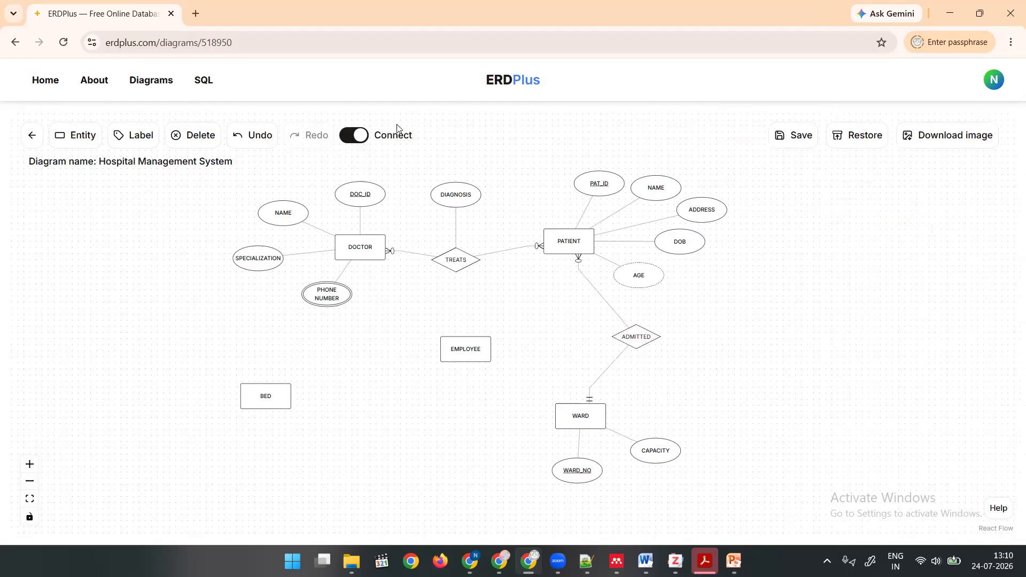
left_click(354, 135)
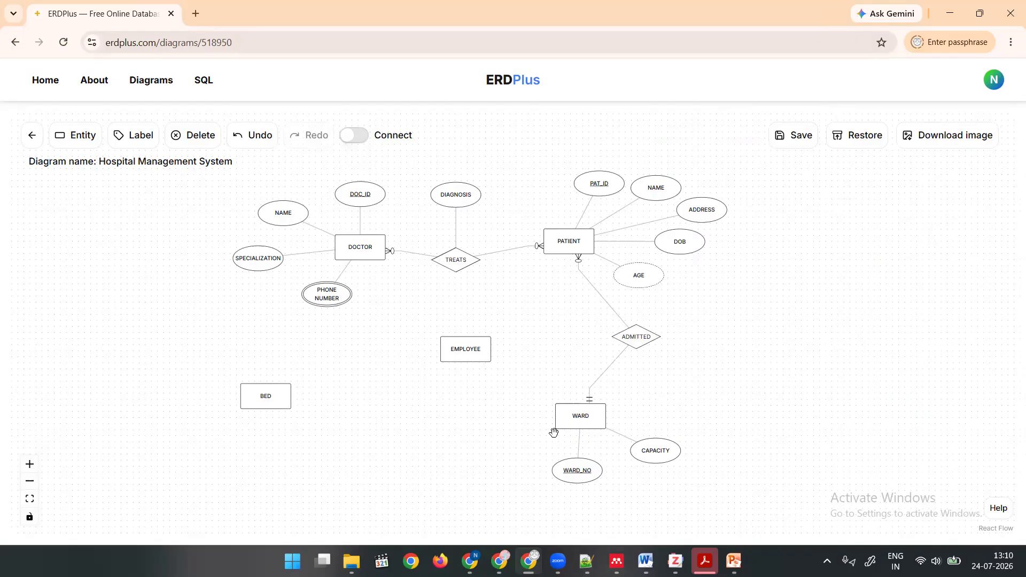
left_click_drag(577, 402, 677, 394)
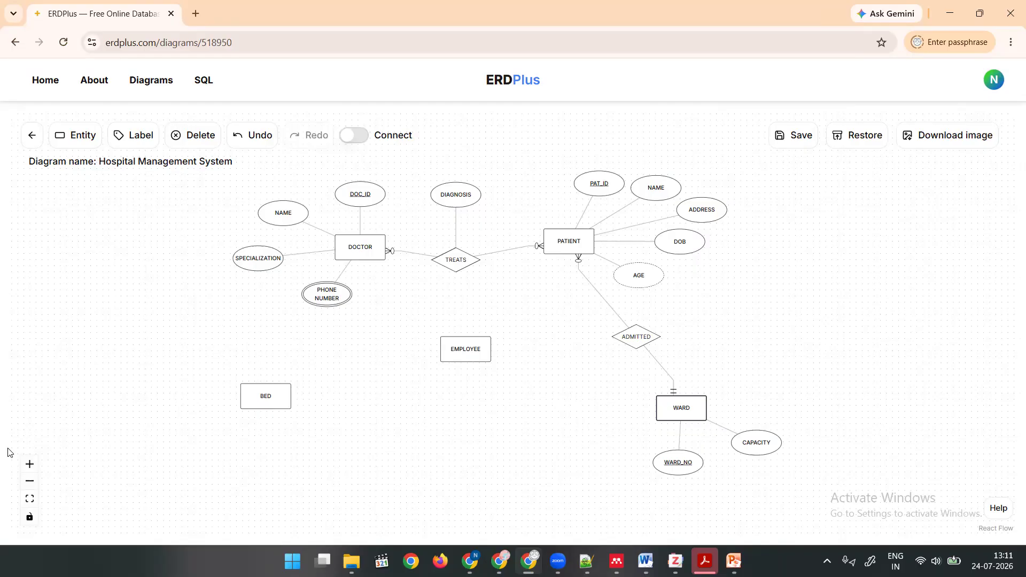
Rearrange BED and WARD lower on the canvas, with BED below DOCTOR and WARD below PATIENT.
left_click_drag(259, 396, 386, 438)
left_click_drag(665, 409, 565, 459)
left_click_drag(430, 356, 395, 391)
left_click(394, 402)
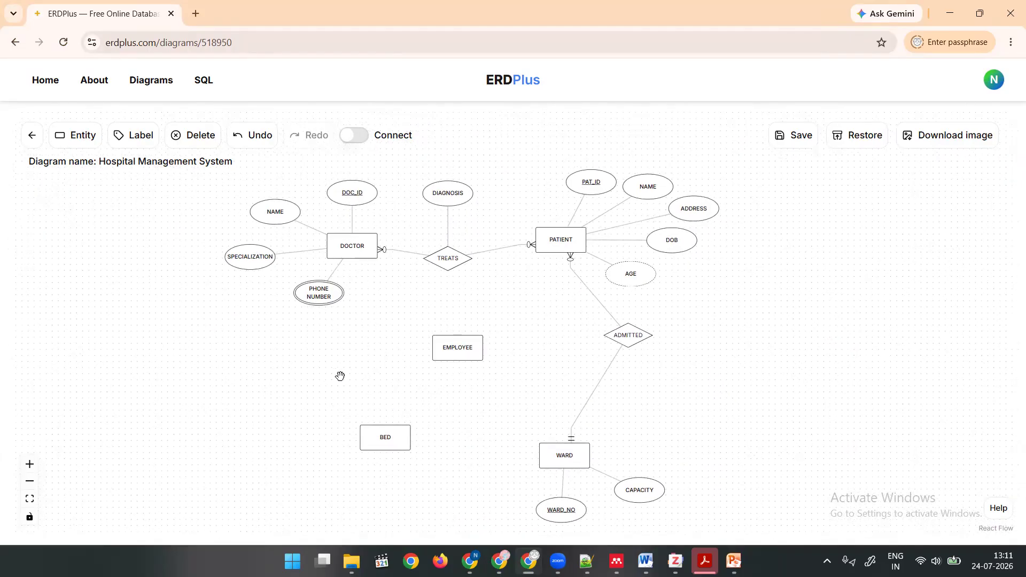
scroll(340, 396, "up", 3)
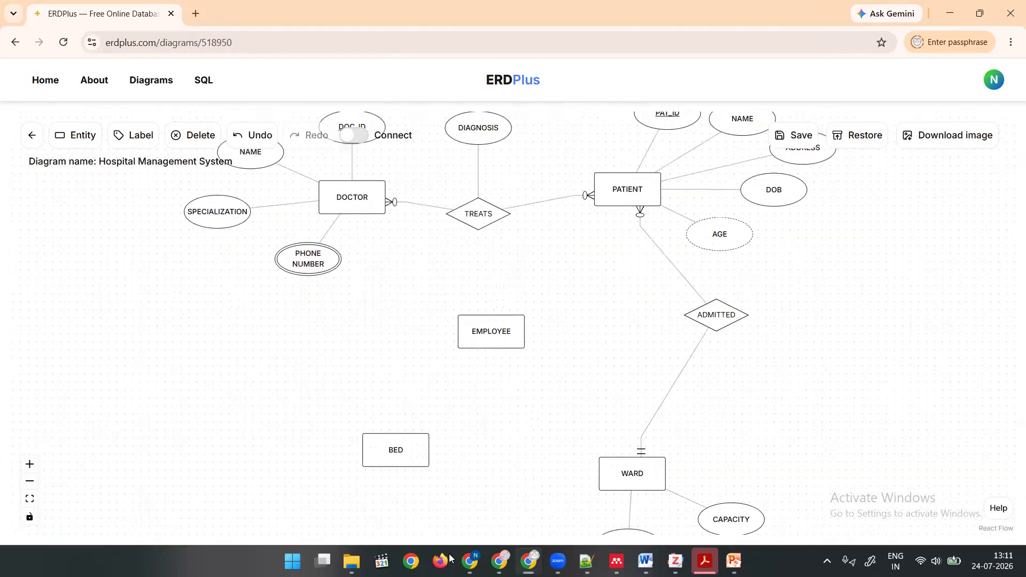
left_click_drag(385, 455, 311, 458)
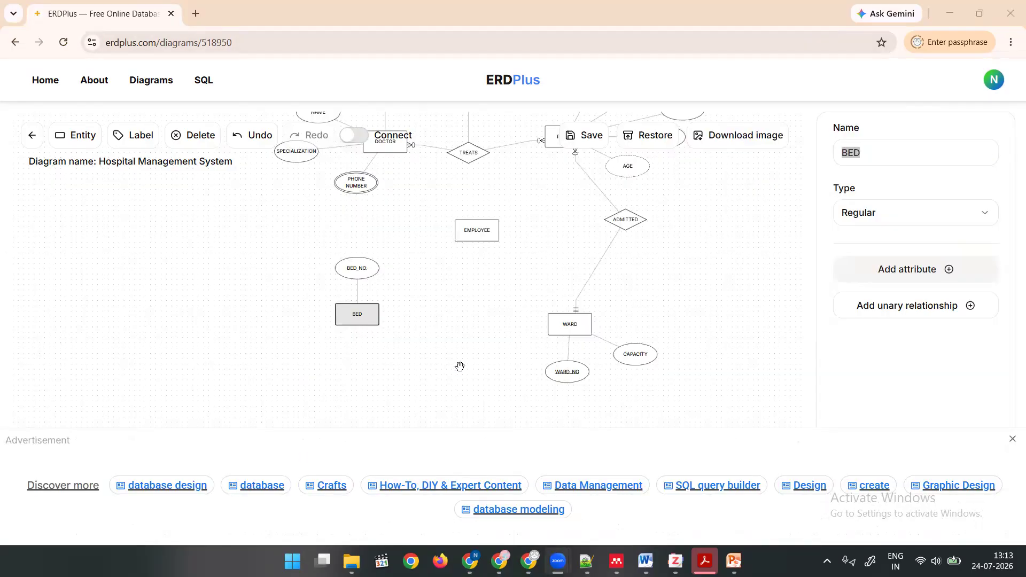
Move BED slightly down and left to WARD's level, and place its BED_NO. attribute on its left side.
scroll(459, 367, "up", 3)
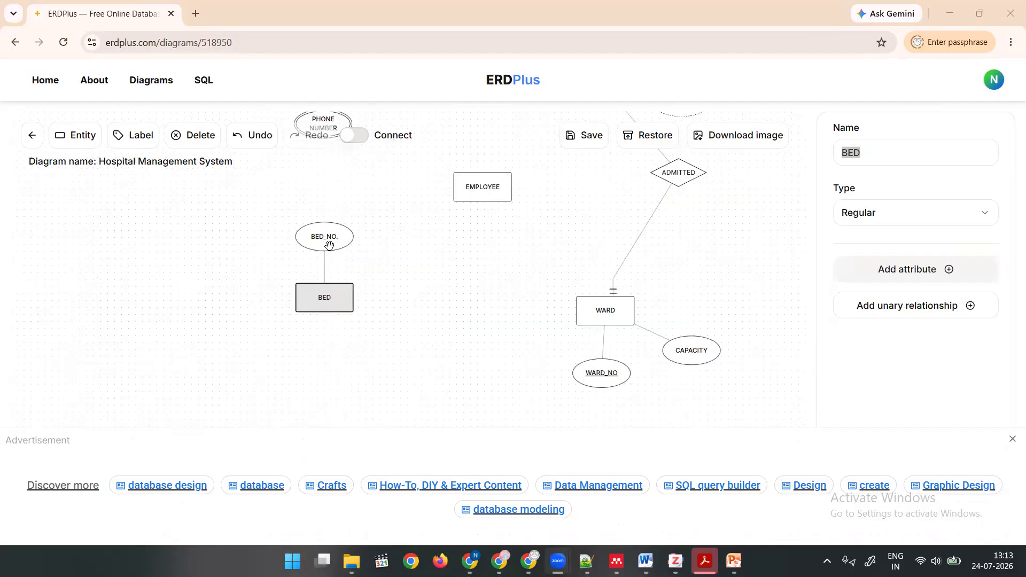
left_click_drag(326, 307, 295, 330)
left_click_drag(282, 270, 201, 335)
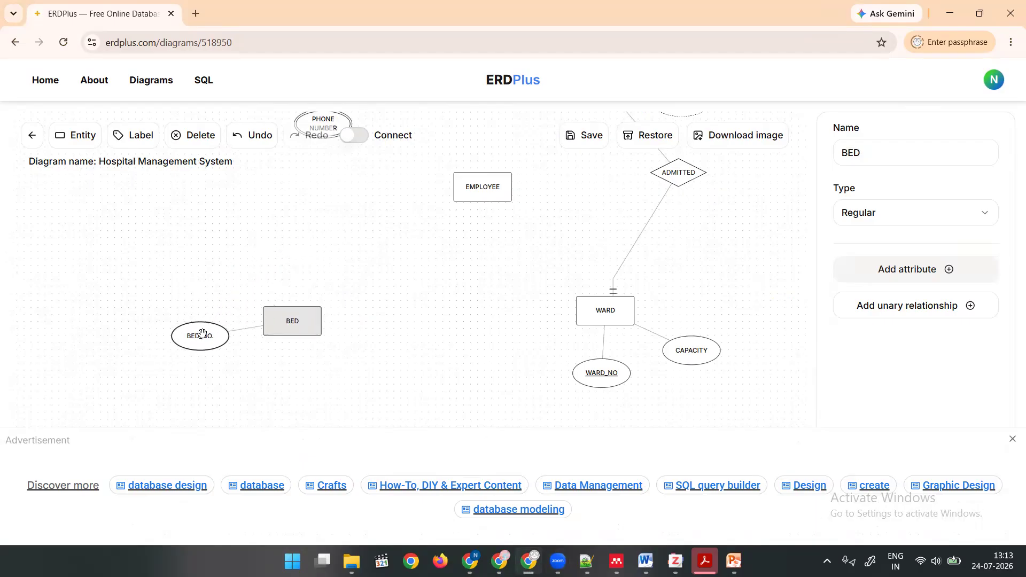
Turn on Connect mode and link BED to WARD with a relationship.
left_click(354, 135)
left_click_drag(311, 321, 589, 310)
left_click(449, 316)
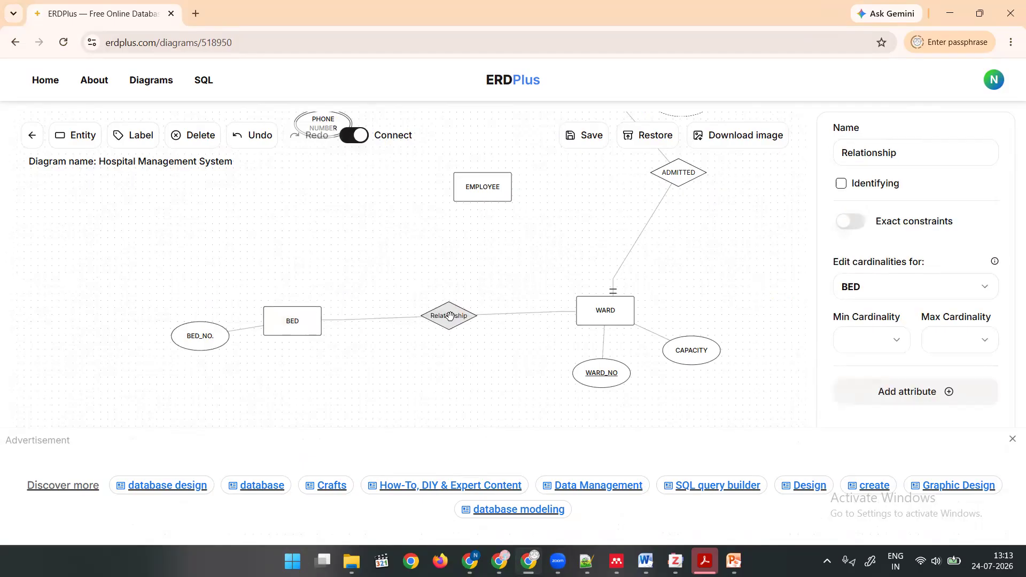
Name the relationship between BED and WARD CONTAINS and mark it as Identifying.
left_click(864, 152)
double_click(864, 152)
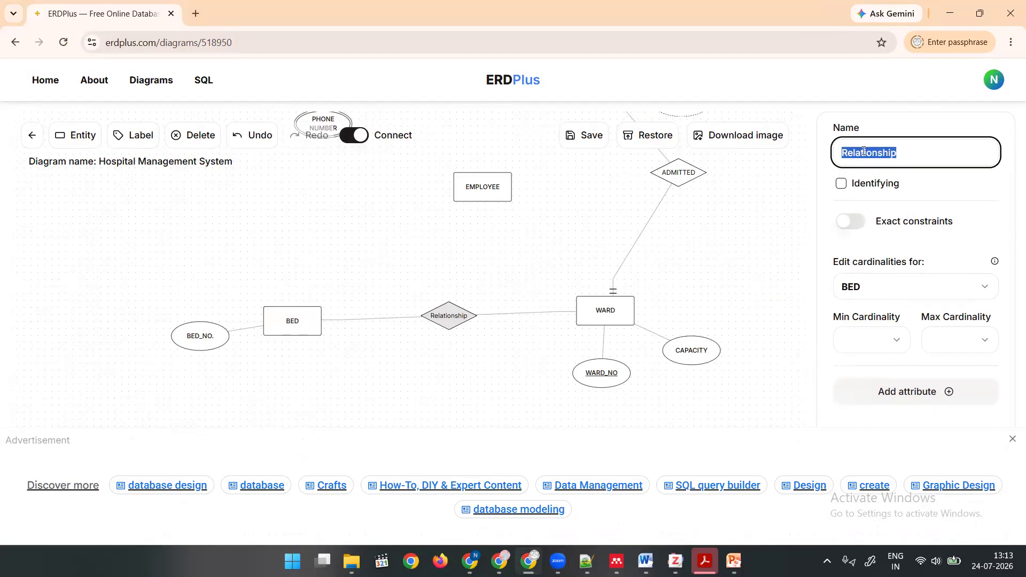
type("CONTAINS")
left_click(842, 184)
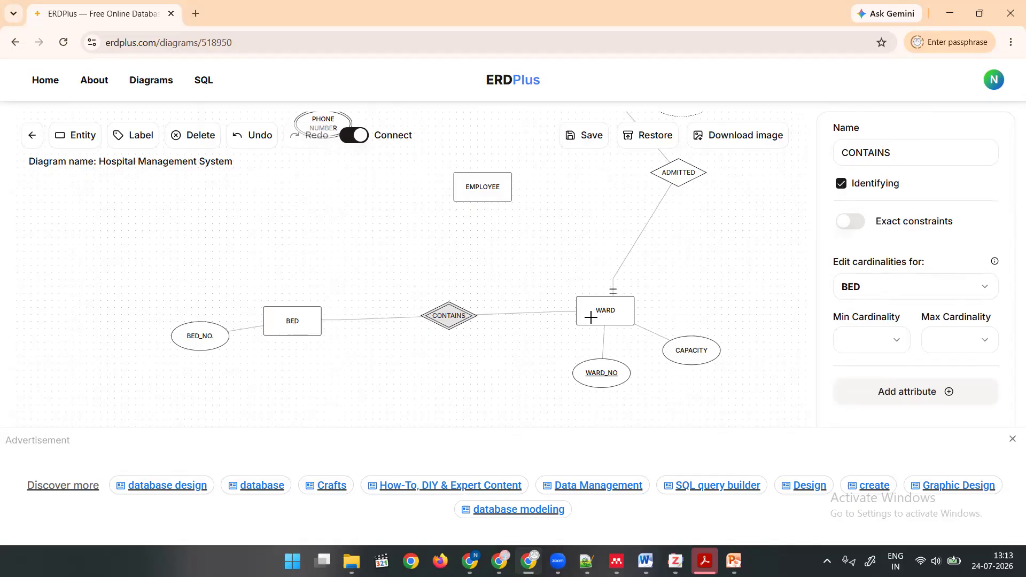
Select the BED entity and delete the stray relationship linking it to PATIENT.
left_click(318, 343)
left_click(305, 328)
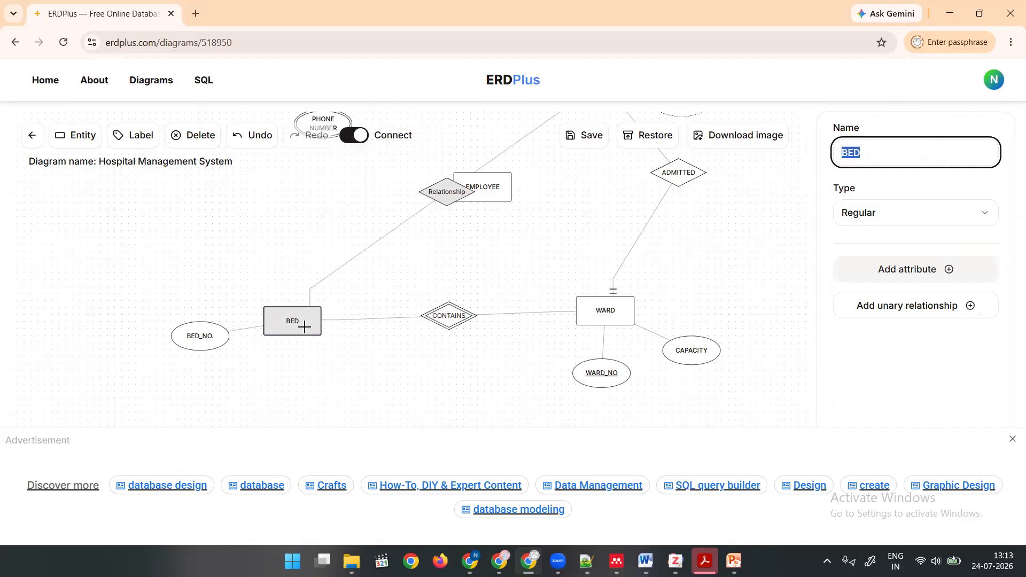
scroll(401, 326, "up", 1)
scroll(401, 326, "down", 3)
scroll(400, 326, "down", 2)
scroll(401, 326, "up", 1)
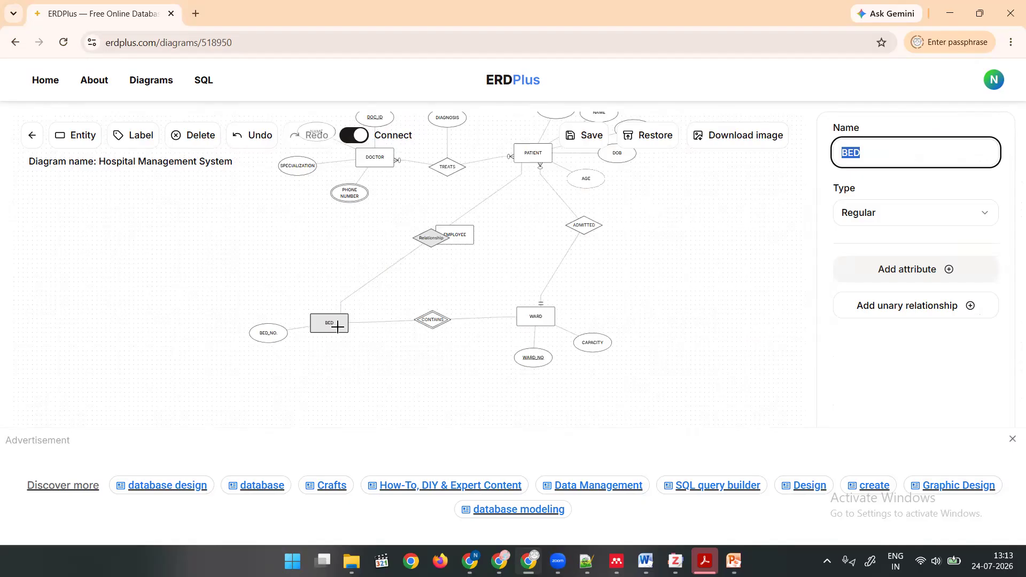
left_click(430, 235)
left_click(198, 142)
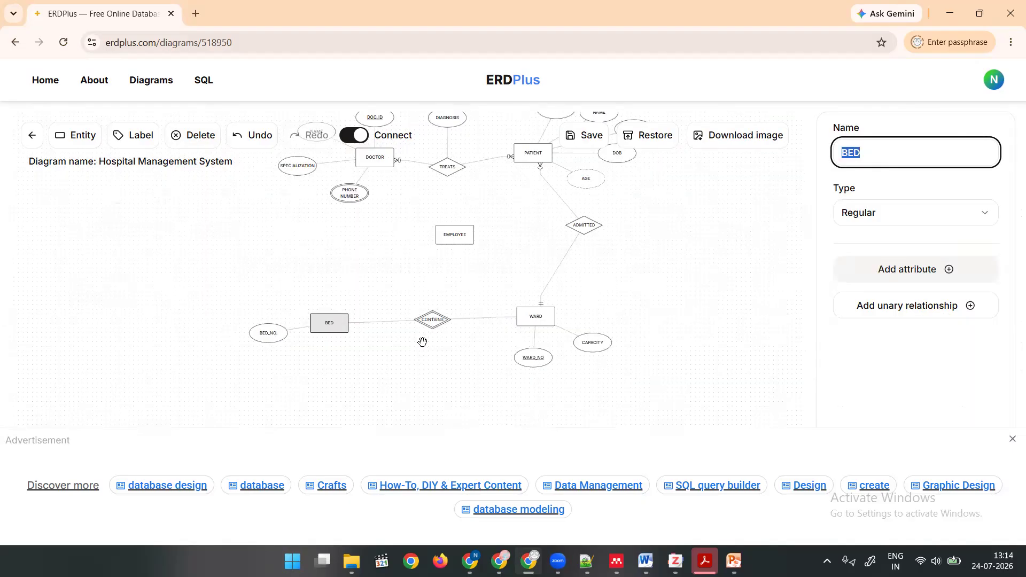
scroll(423, 342, "up", 1)
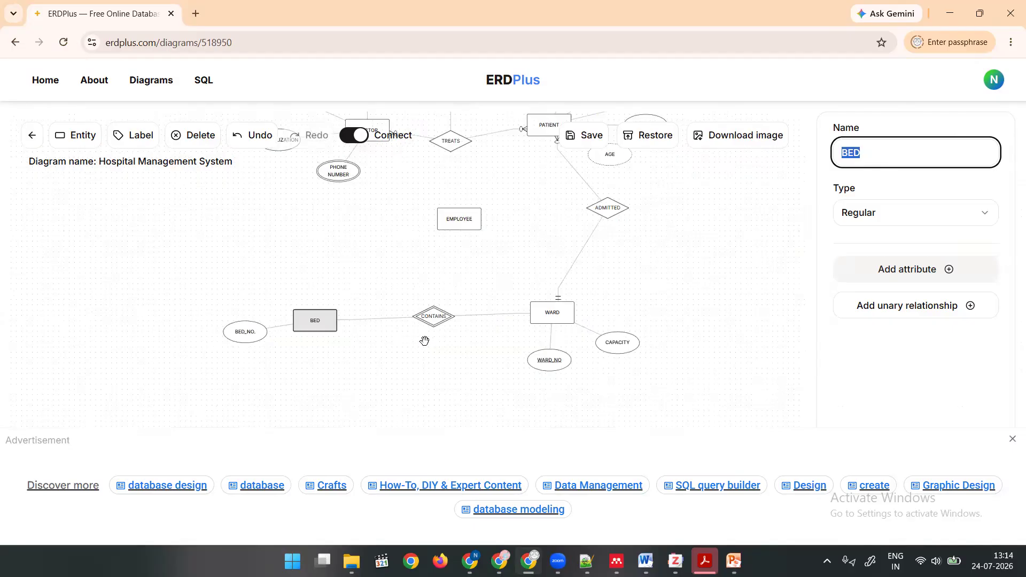
Set the BED entity's type to Weak and deselect it.
left_click(867, 215)
left_click(869, 266)
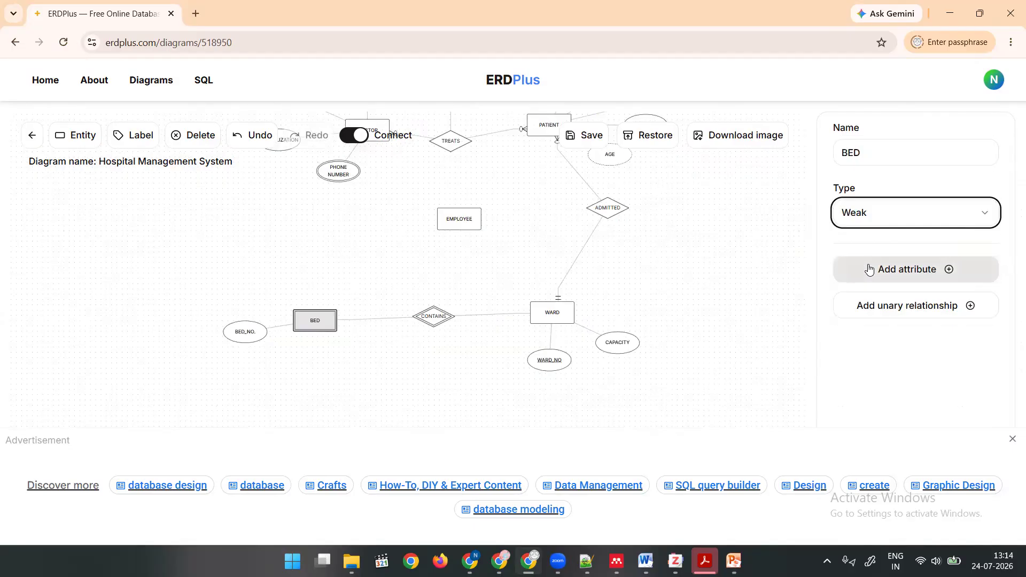
left_click(347, 360)
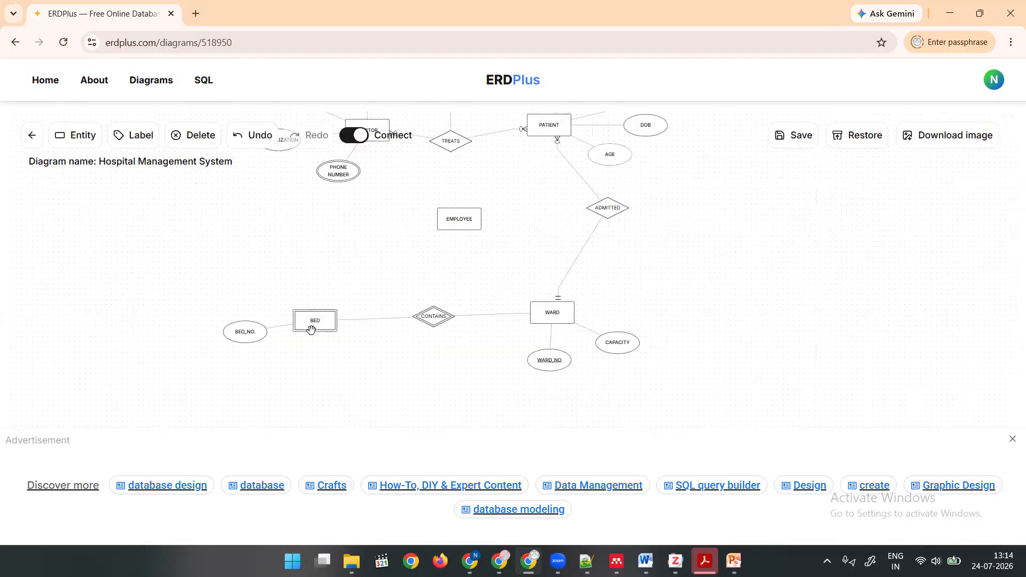
Mark BED's BED_NO. attribute as Partially Unique.
scroll(273, 350, "up", 2)
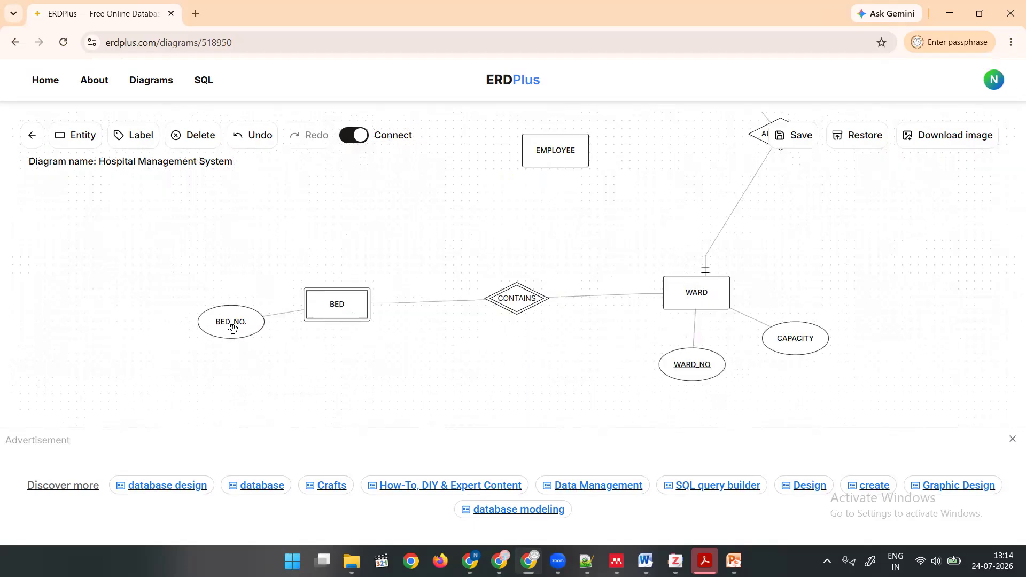
left_click(232, 325)
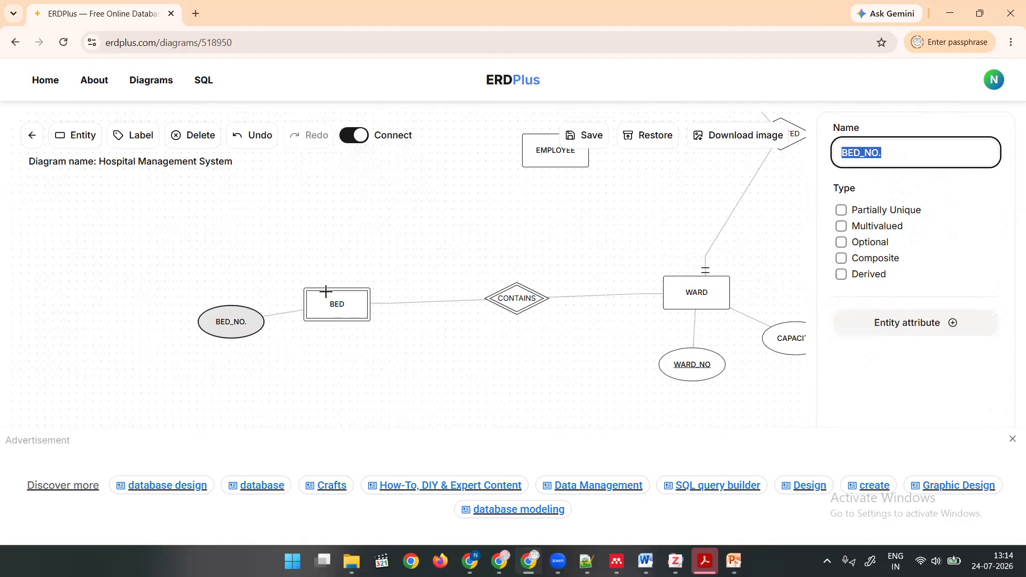
left_click(840, 211)
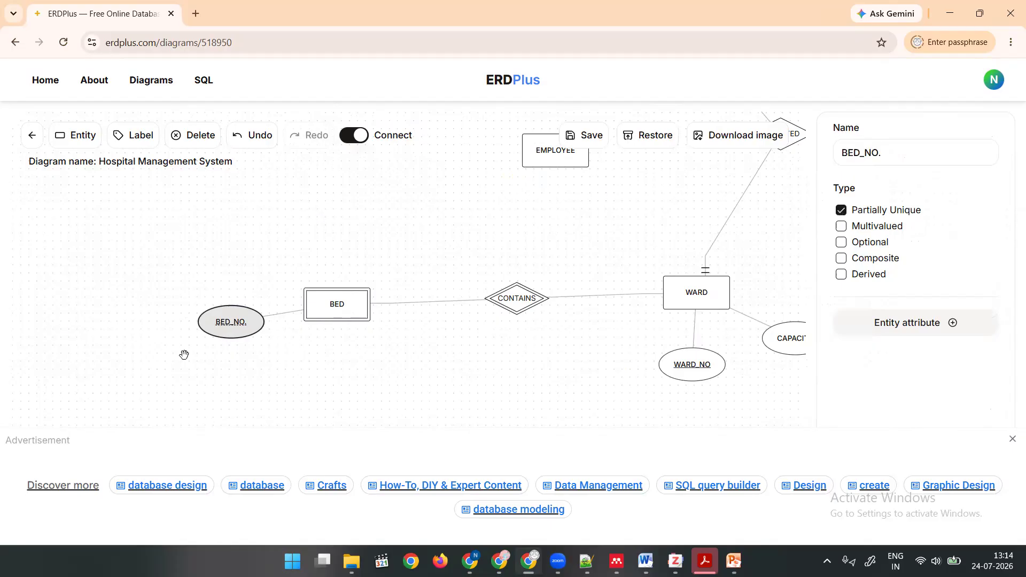
scroll(232, 347, "up", 2)
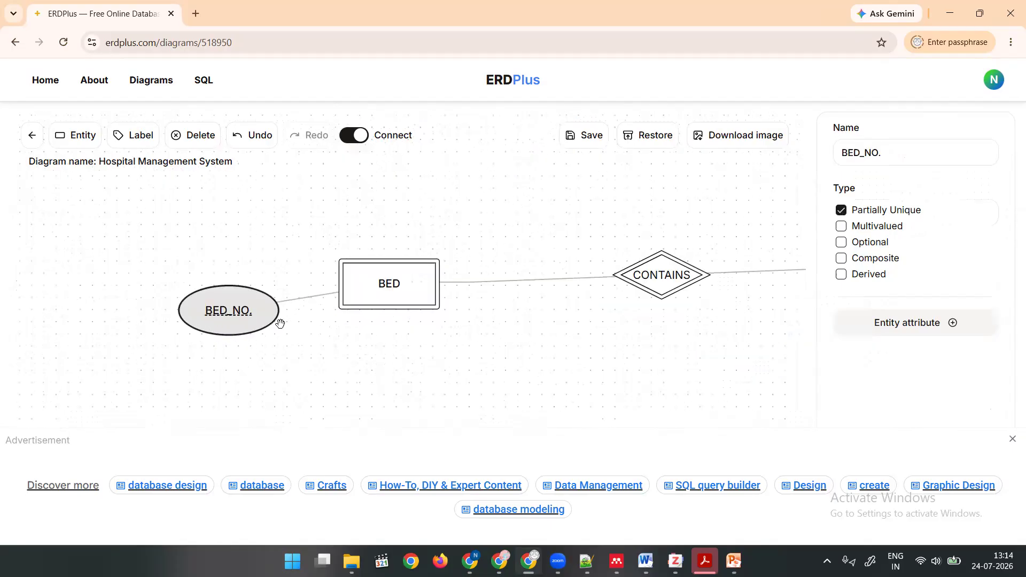
scroll(276, 327, "down", 3)
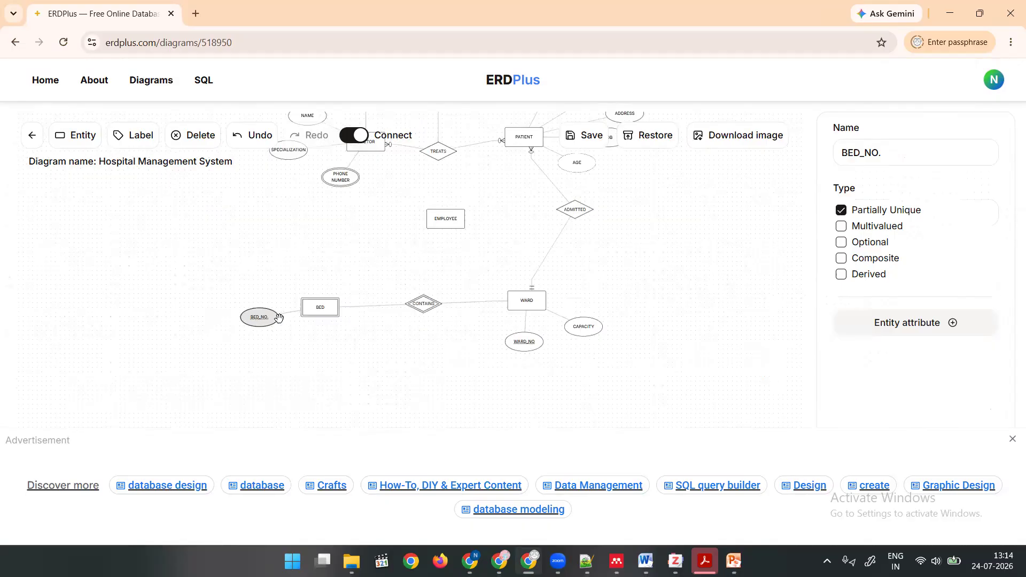
Set BED's cardinality in the CONTAINS relationship to minimum Mandatory and maximum One.
left_click_drag(351, 271, 382, 341)
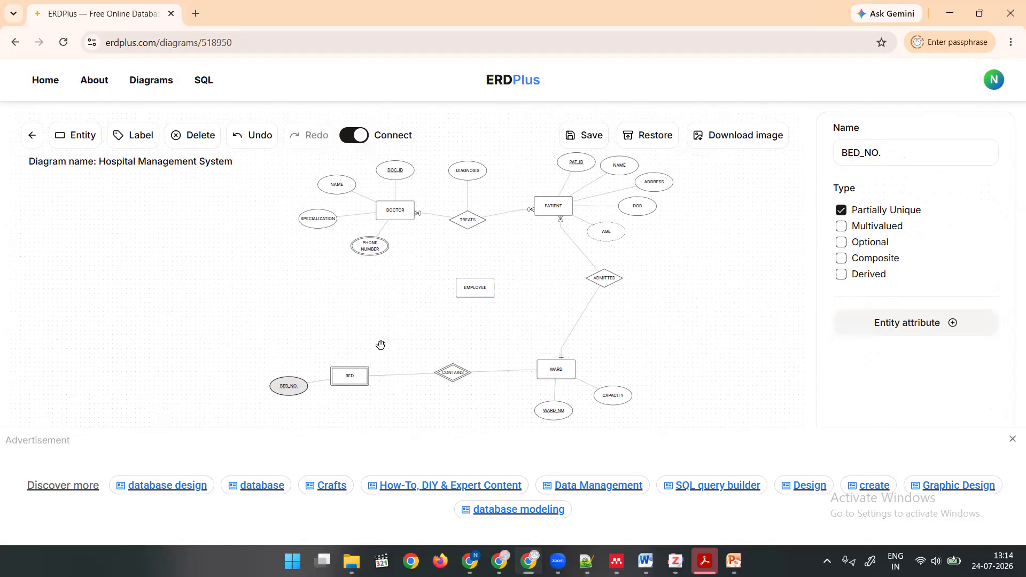
scroll(396, 334, "up", 2)
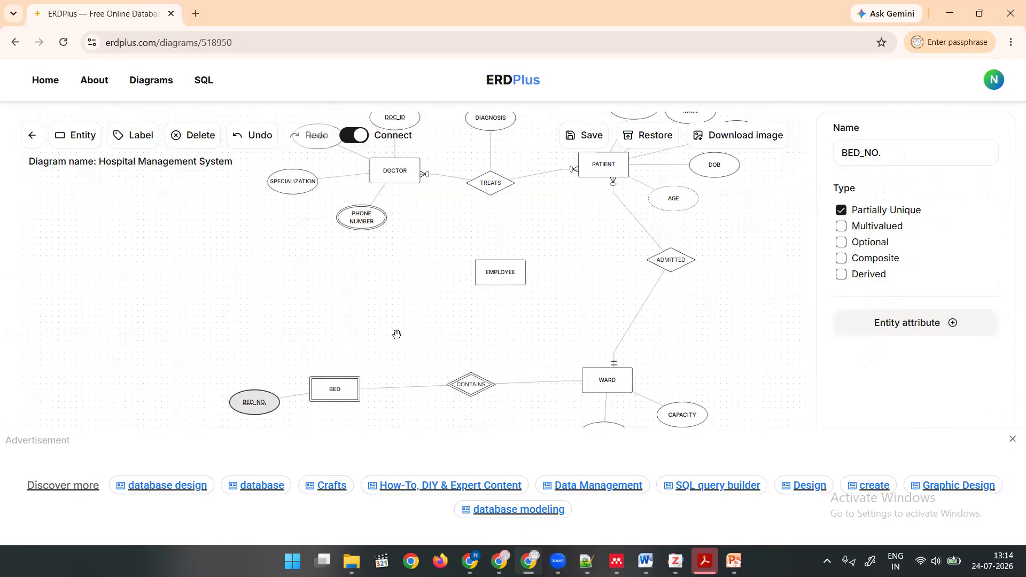
scroll(396, 335, "up", 1)
left_click_drag(399, 348, 359, 234)
scroll(359, 234, "up", 1)
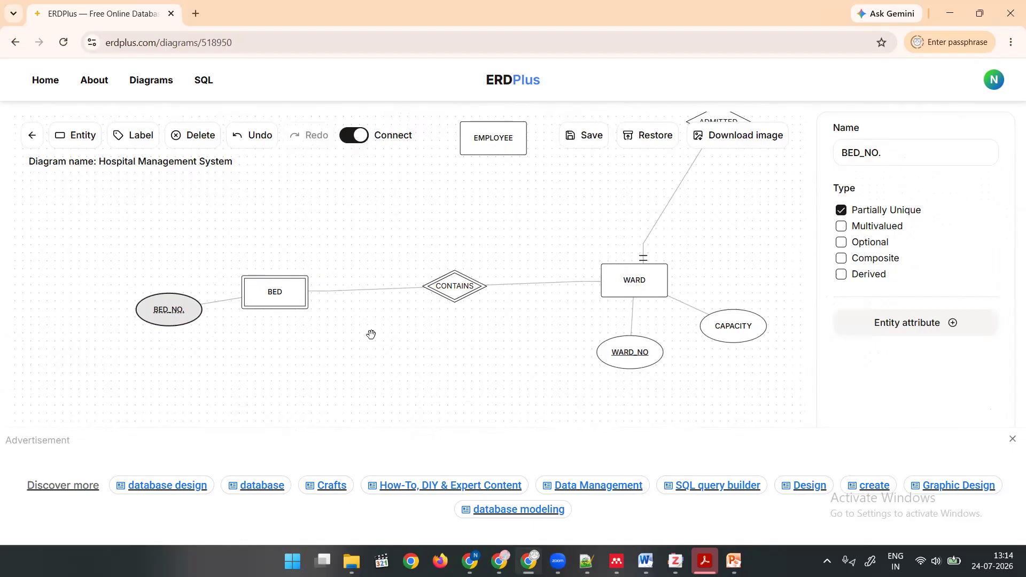
left_click(456, 291)
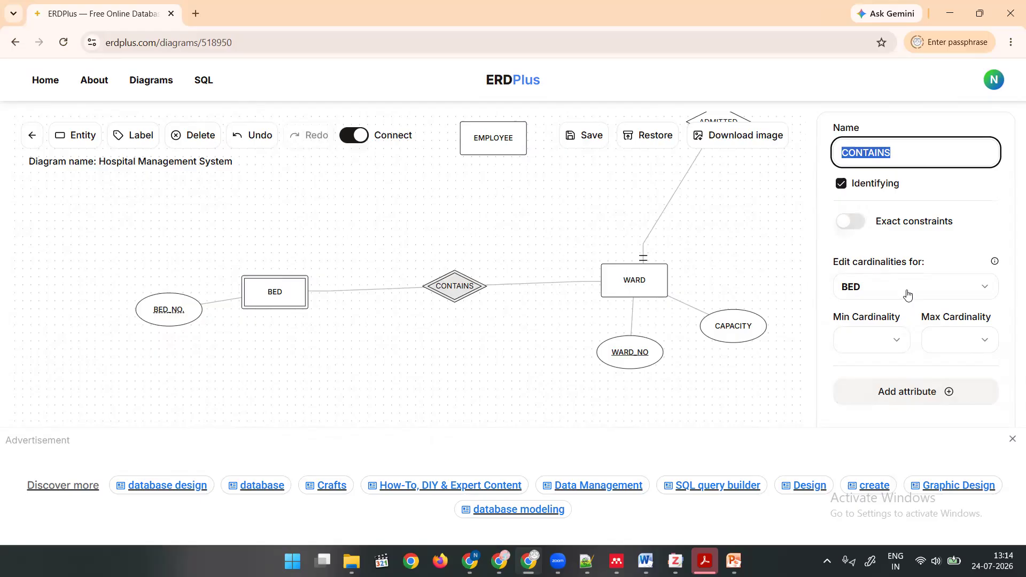
left_click(876, 342)
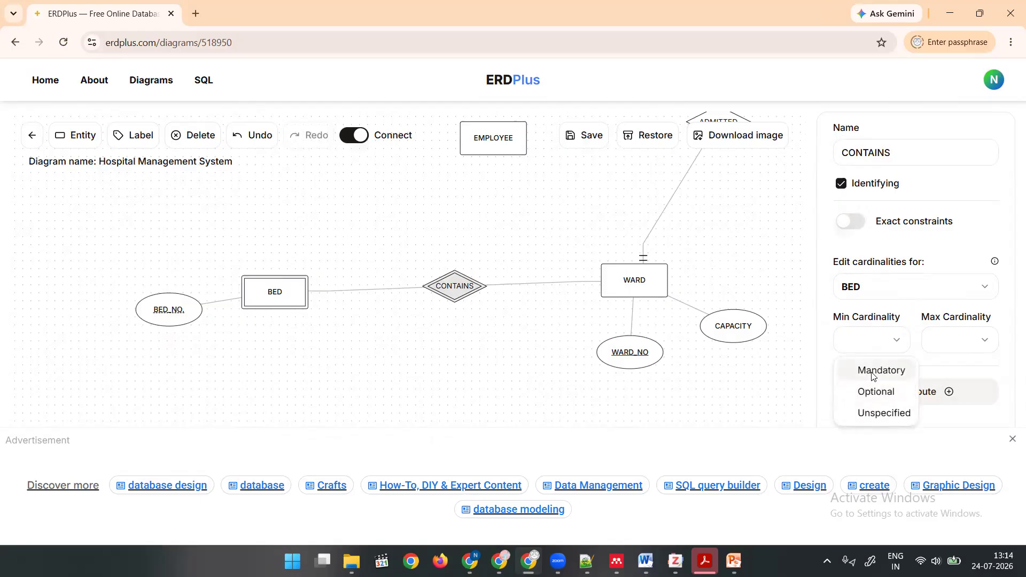
left_click(873, 371)
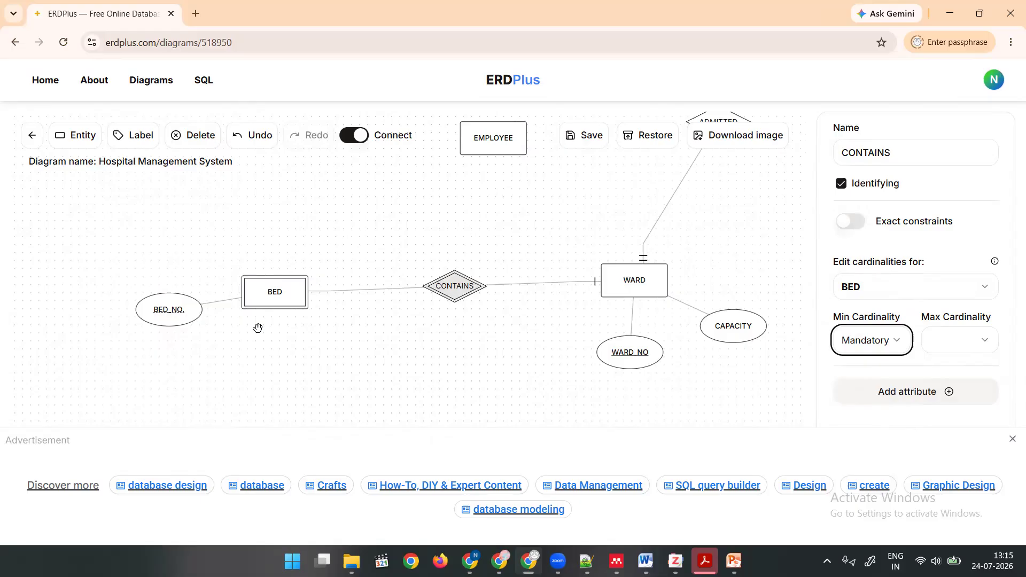
left_click(970, 342)
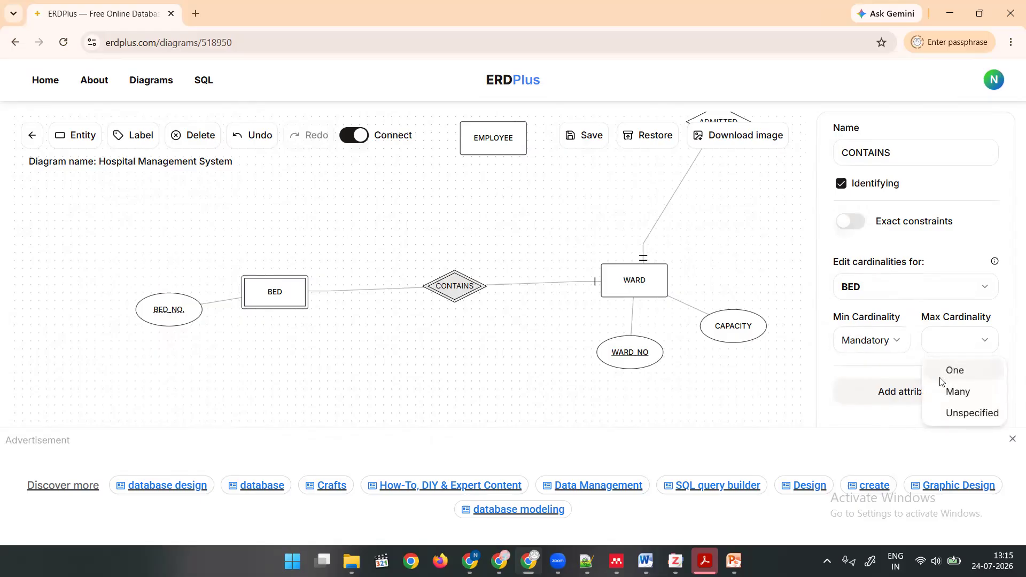
left_click(954, 373)
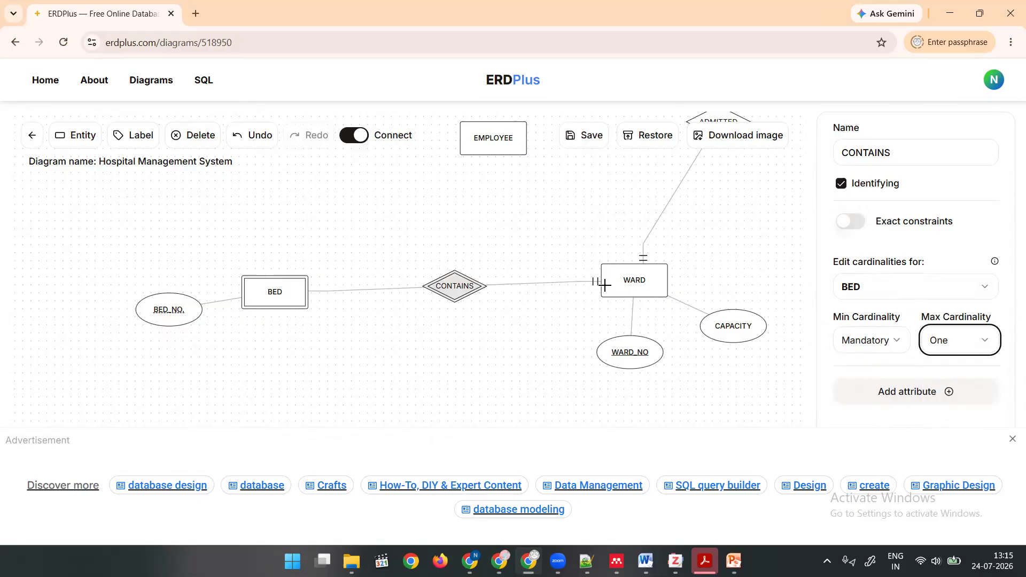
Set WARD's cardinality in the CONTAINS relationship to minimum Optional and maximum Many.
left_click(896, 293)
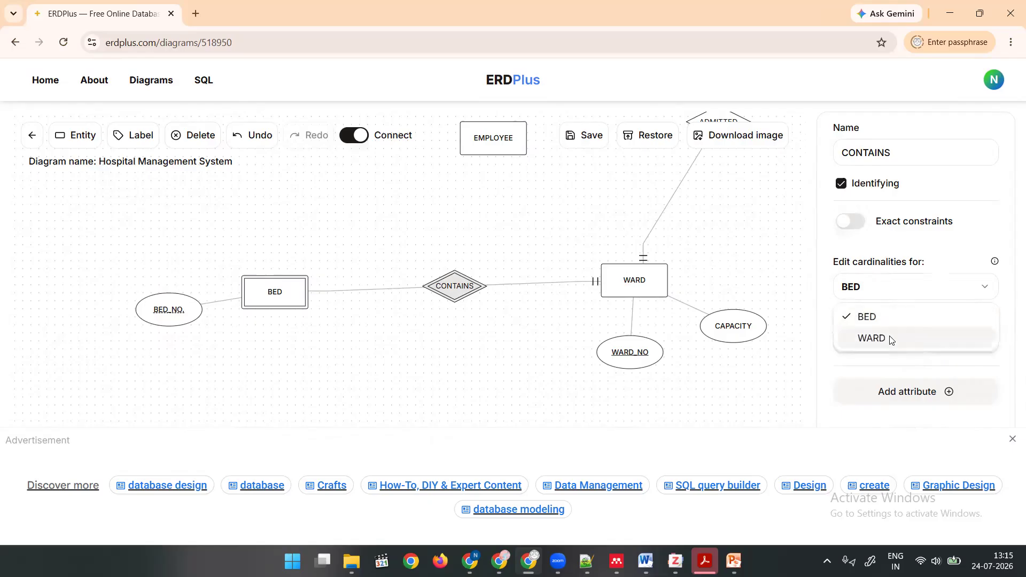
left_click(891, 340)
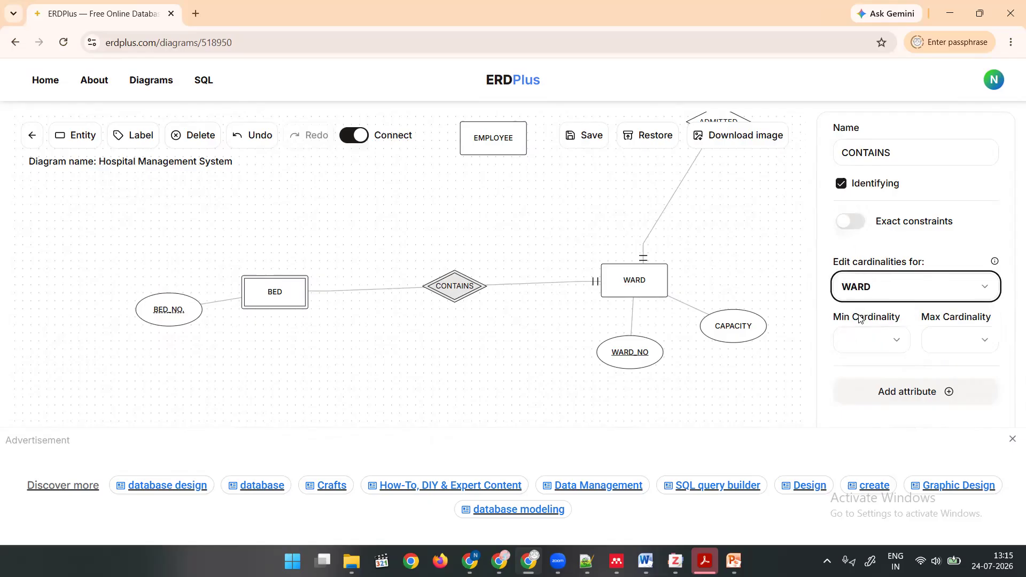
left_click(864, 351)
left_click(862, 391)
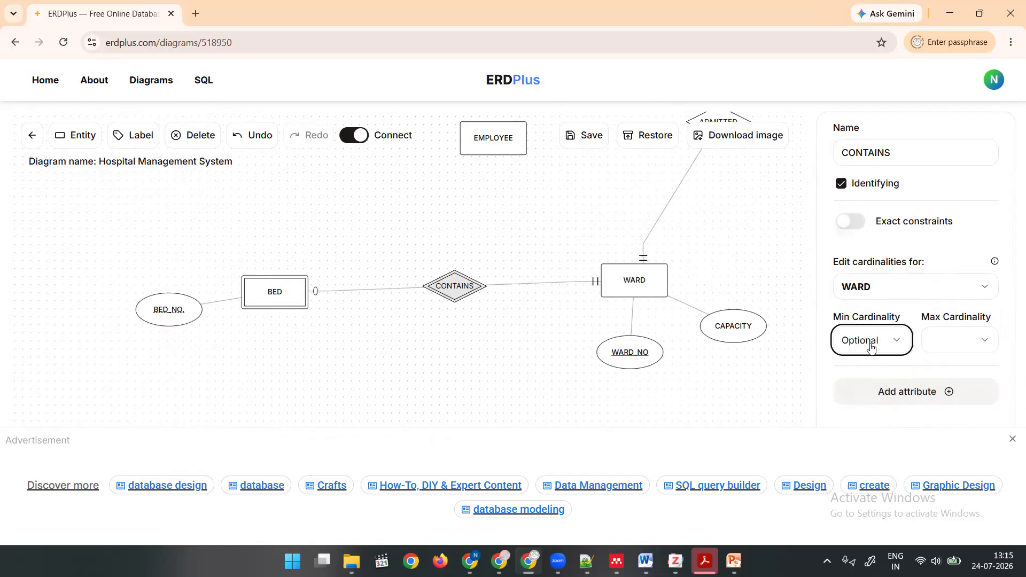
left_click(956, 336)
left_click(952, 392)
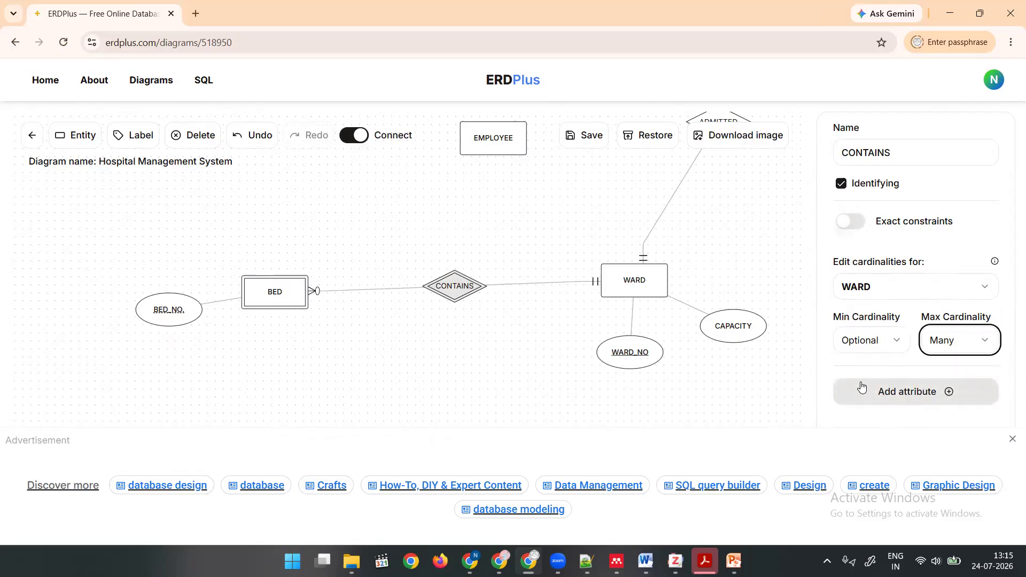
scroll(453, 367, "up", 1)
scroll(452, 367, "down", 4)
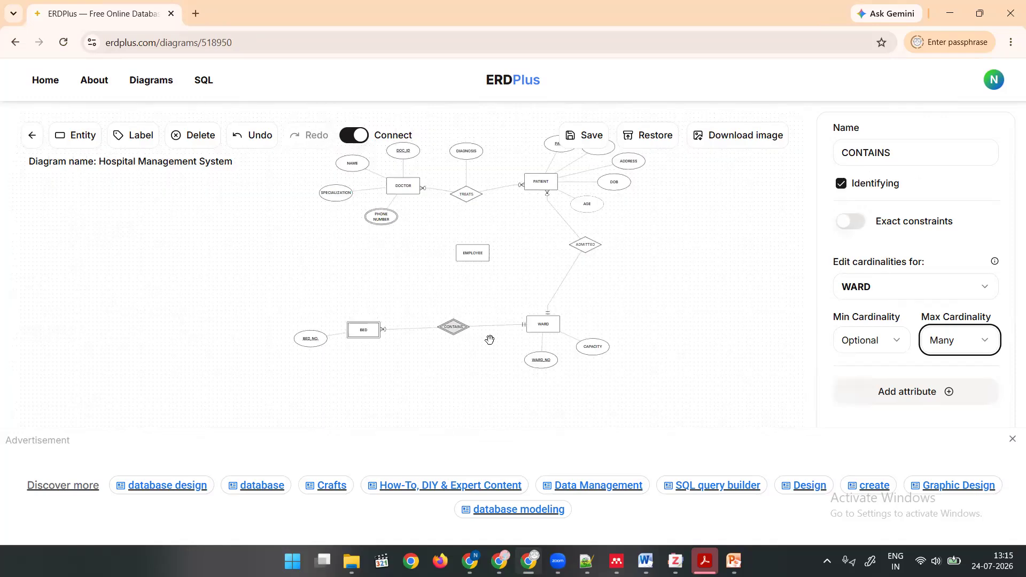
left_click(709, 326)
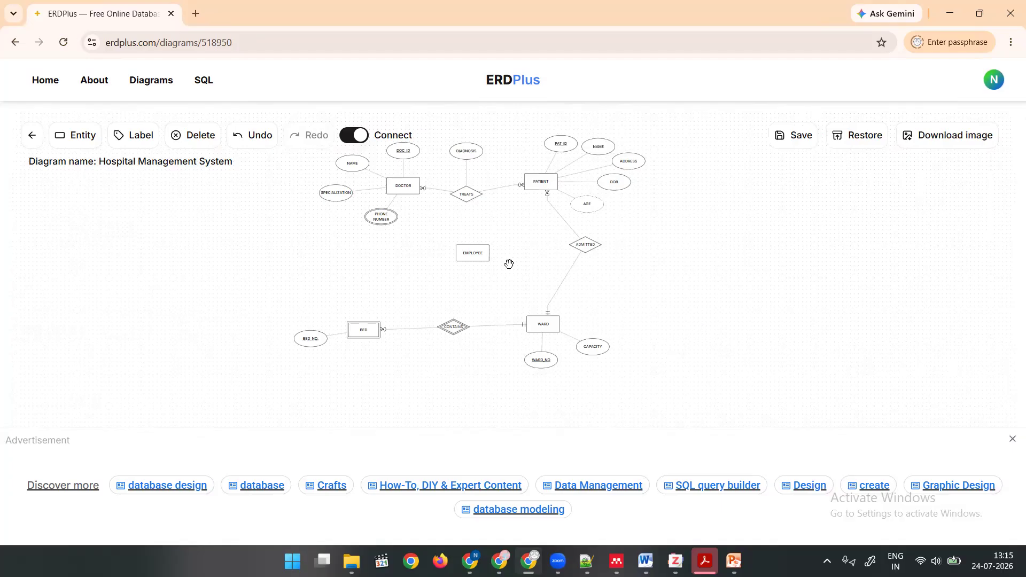
scroll(520, 287, "up", 3)
left_click_drag(580, 332, 590, 298)
scroll(590, 298, "down", 4)
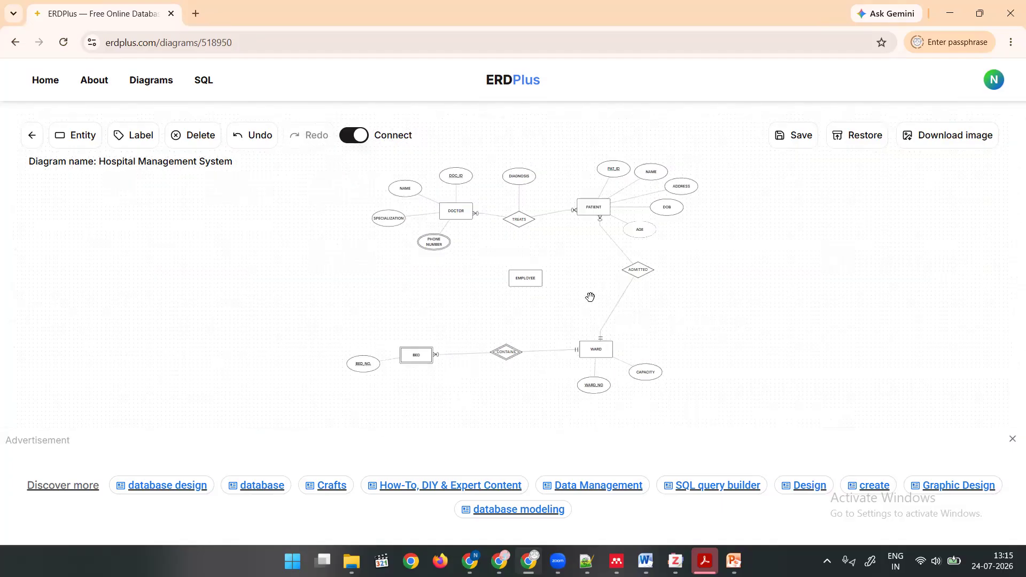
left_click_drag(550, 292, 547, 286)
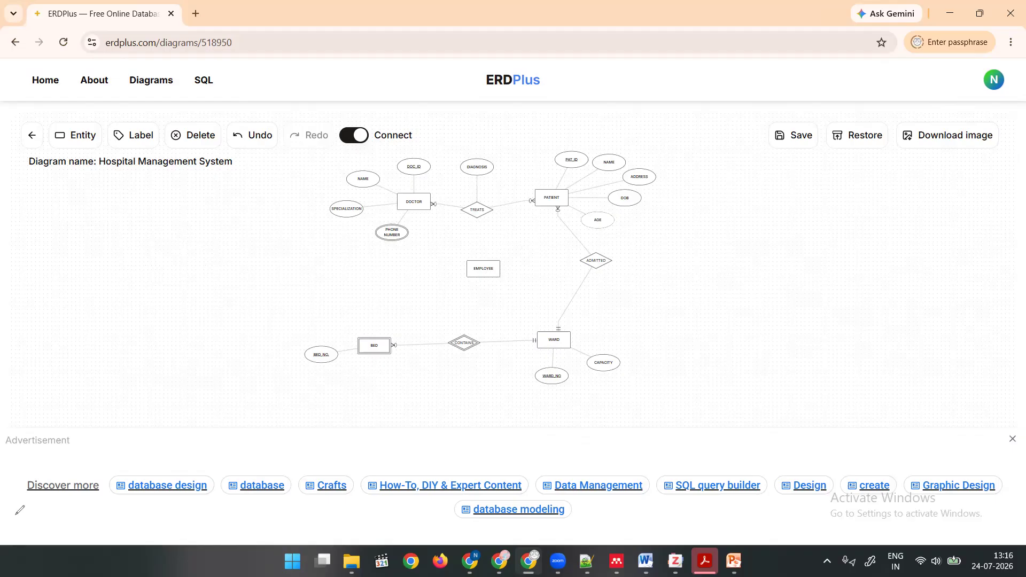
left_click(804, 80)
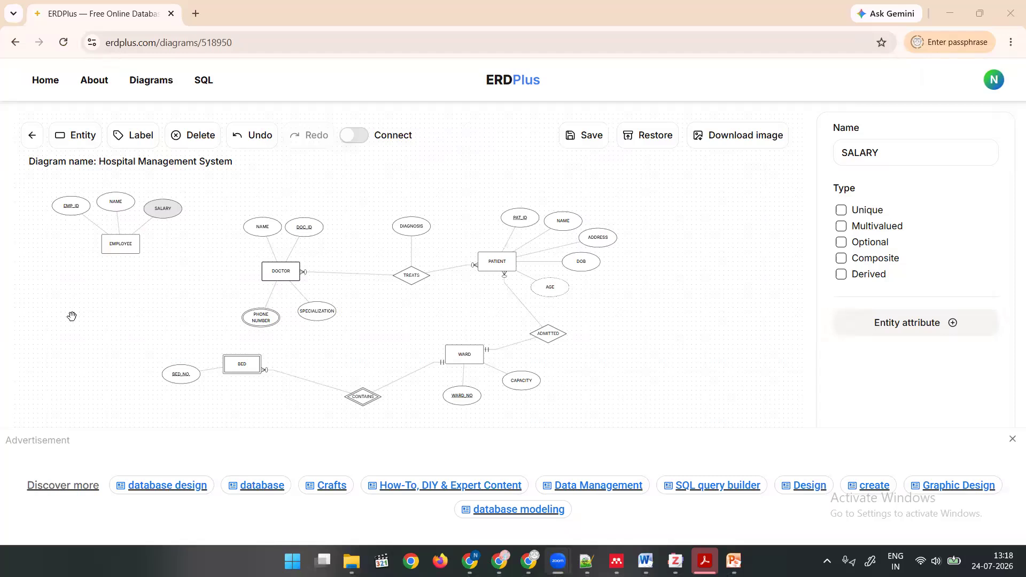
Add a new entity below EMPLOYEE, slightly to its left, and name it NURSE.
scroll(71, 317, "up", 3)
left_click_drag(145, 288, 257, 371)
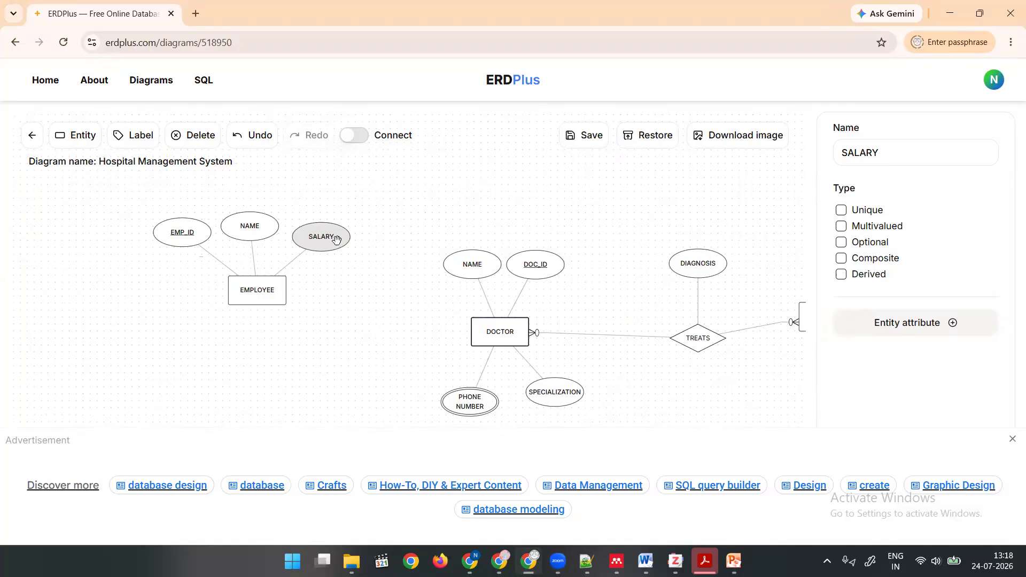
left_click(79, 140)
left_click_drag(499, 299, 142, 363)
double_click(850, 152)
left_click(850, 152)
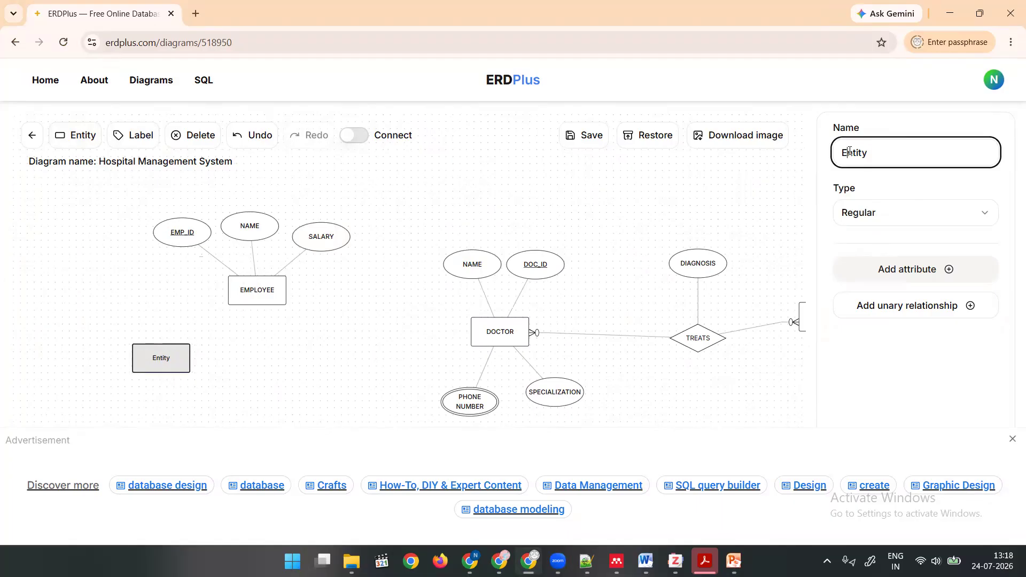
double_click(850, 151)
type("NURSE")
left_click(250, 351)
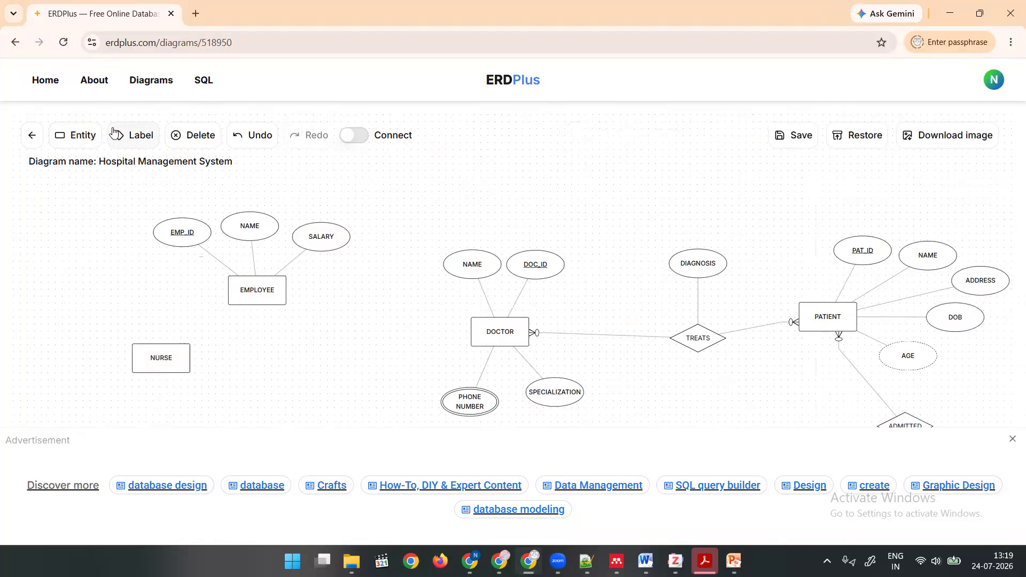
Add another entity beside NURSE, between it and DOCTOR, and name it ADMIN.
left_click(89, 136)
left_click_drag(512, 301, 303, 363)
double_click(859, 155)
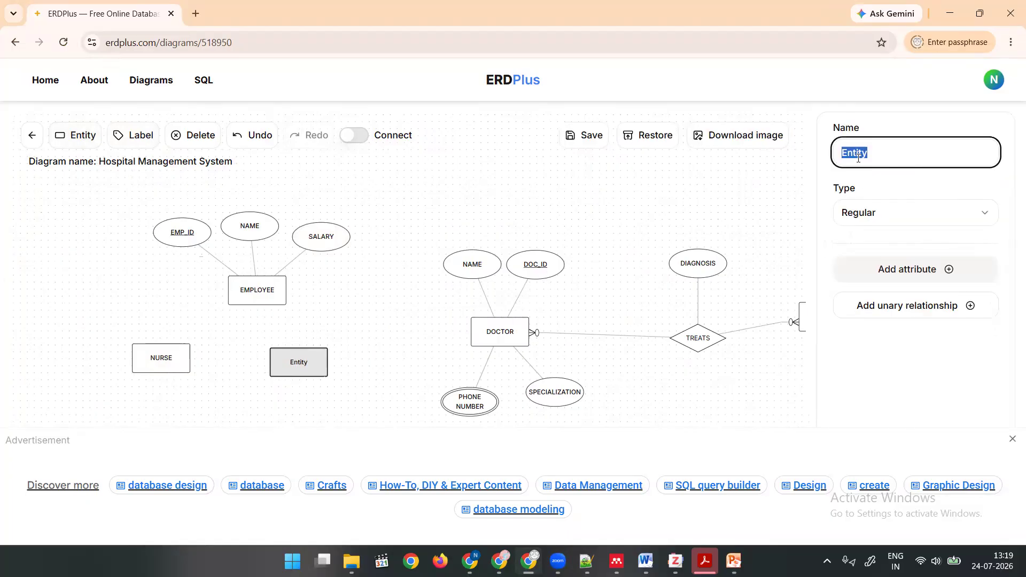
type("ADMIN")
left_click(393, 354)
Line up DOCTOR in a row with NURSE and ADMIN, and rearrange DOCTOR's attributes around its new position.
left_click_drag(485, 334, 414, 361)
left_click_drag(294, 361, 266, 361)
left_click_drag(423, 361, 379, 370)
left_click_drag(427, 296, 483, 314)
left_click_drag(381, 299, 387, 296)
left_click_drag(475, 292, 493, 277)
left_click_drag(450, 420, 501, 408)
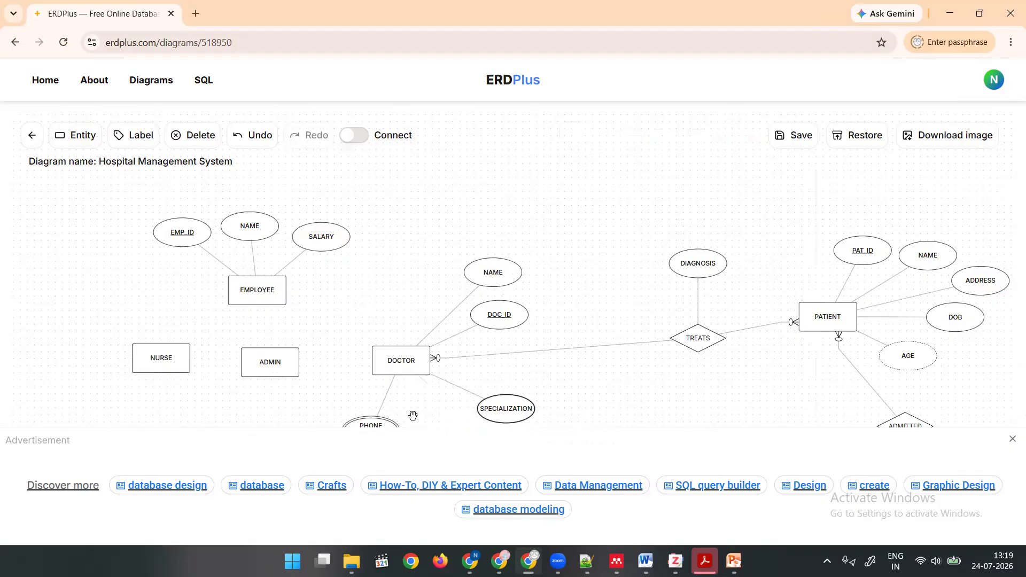
left_click_drag(386, 422, 440, 417)
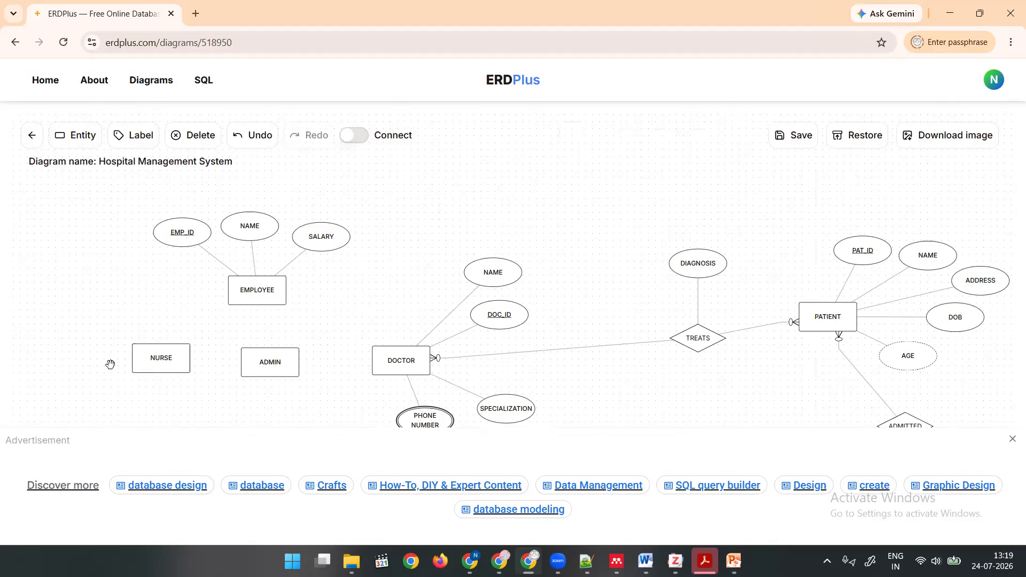
Connect EMPLOYEE to NURSE, ADMIN and DOCTOR with a separate relationship for each.
left_click(352, 134)
left_click_drag(241, 291, 159, 357)
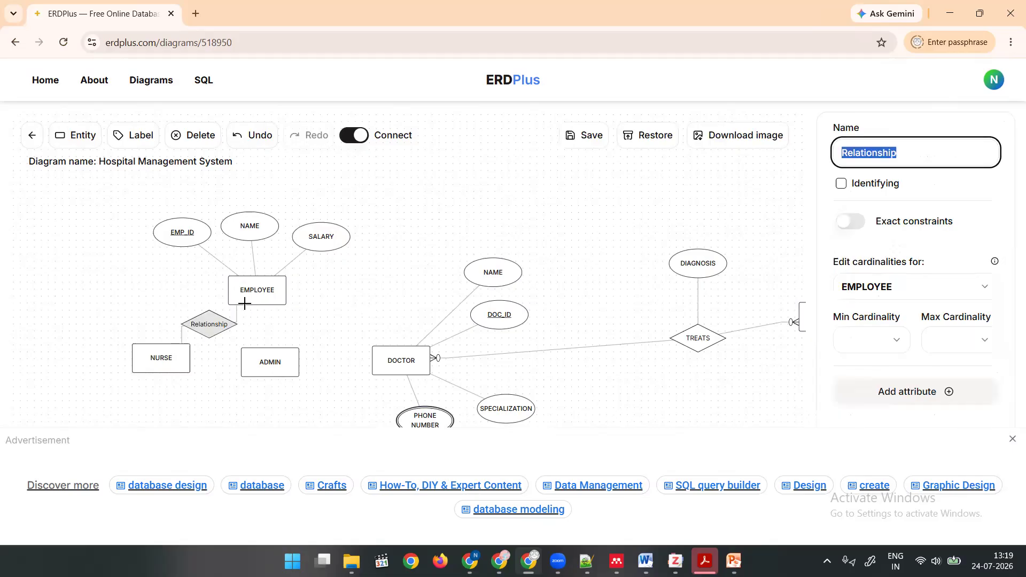
left_click_drag(252, 293, 265, 357)
left_click_drag(272, 297, 396, 354)
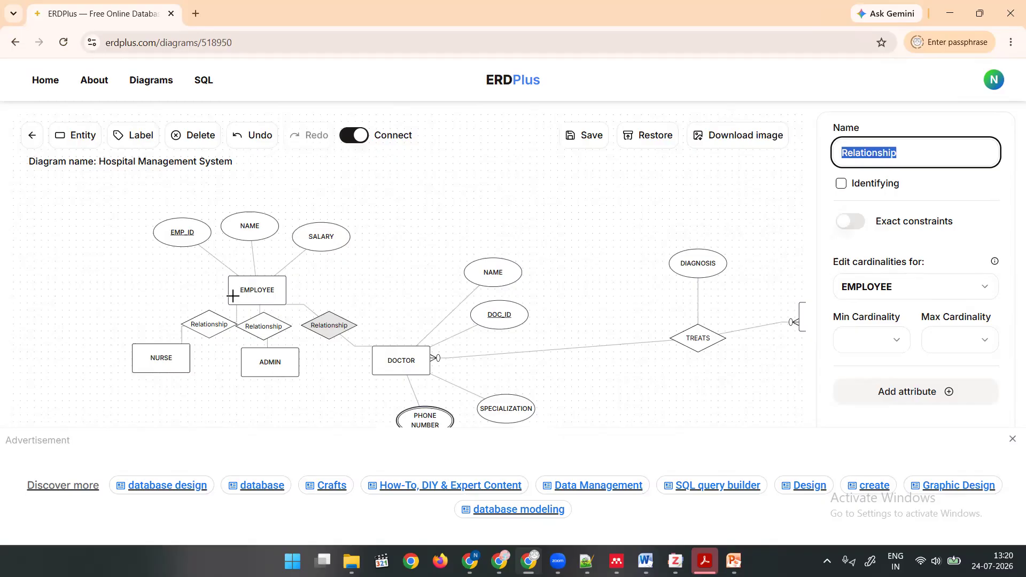
left_click(826, 15)
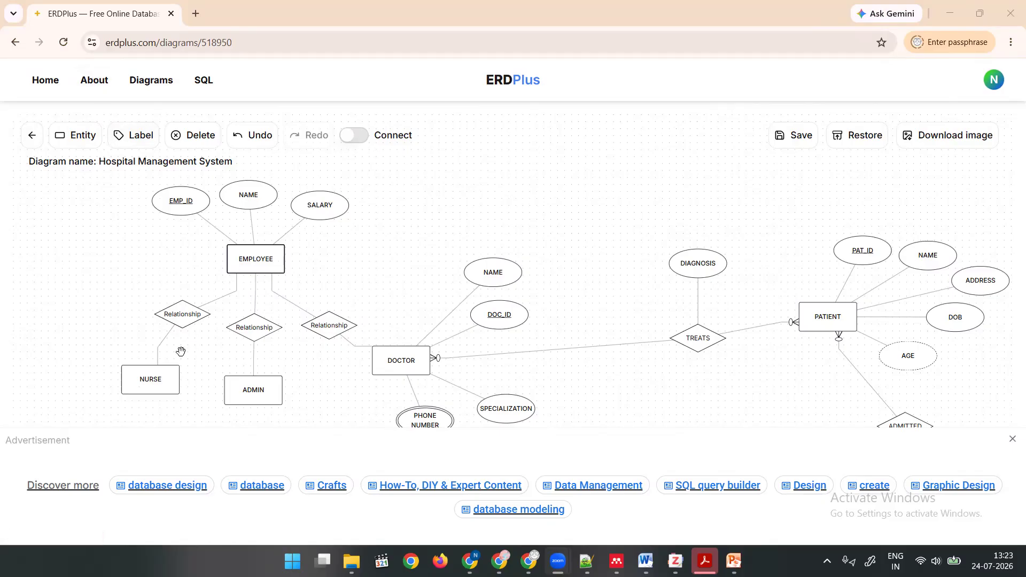
Delete the NURSE and ADMIN entities together with their relationships to EMPLOYEE.
left_click(166, 378)
left_click(197, 135)
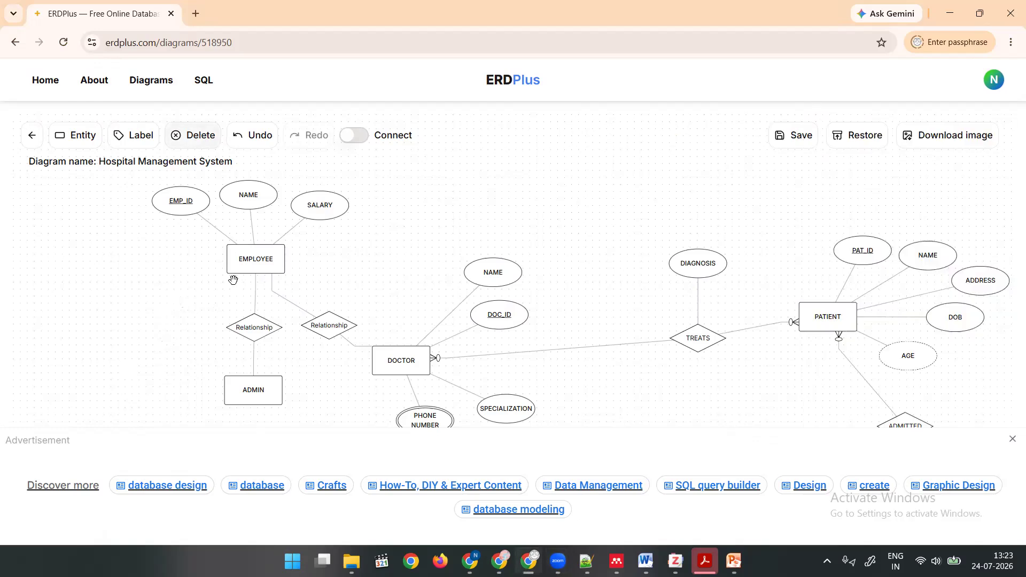
left_click(246, 391)
left_click(198, 135)
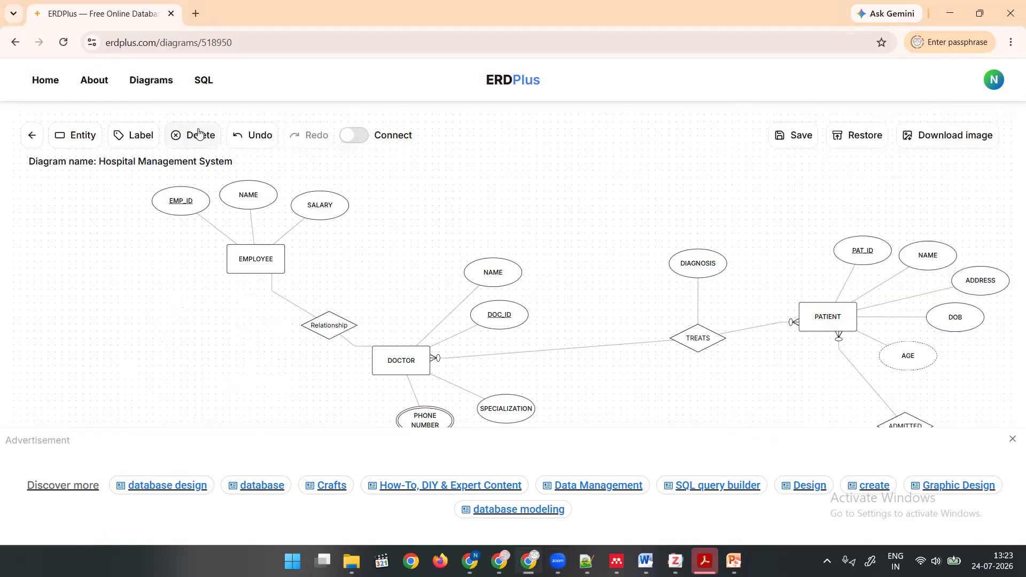
Choose Supertype as the EMPLOYEE entity's type and Disjointed as its supertype kind.
left_click(259, 260)
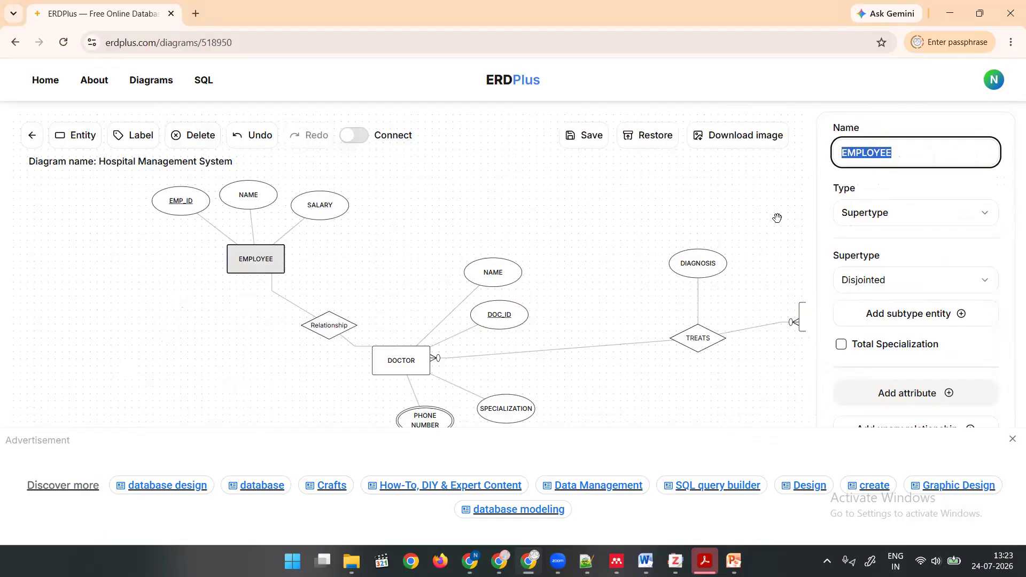
left_click(891, 213)
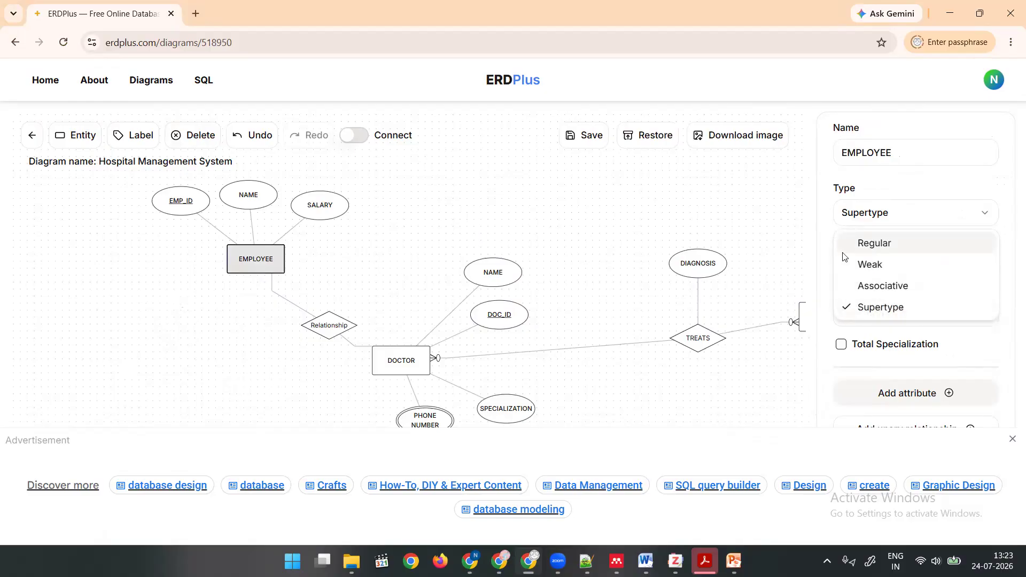
left_click(871, 313)
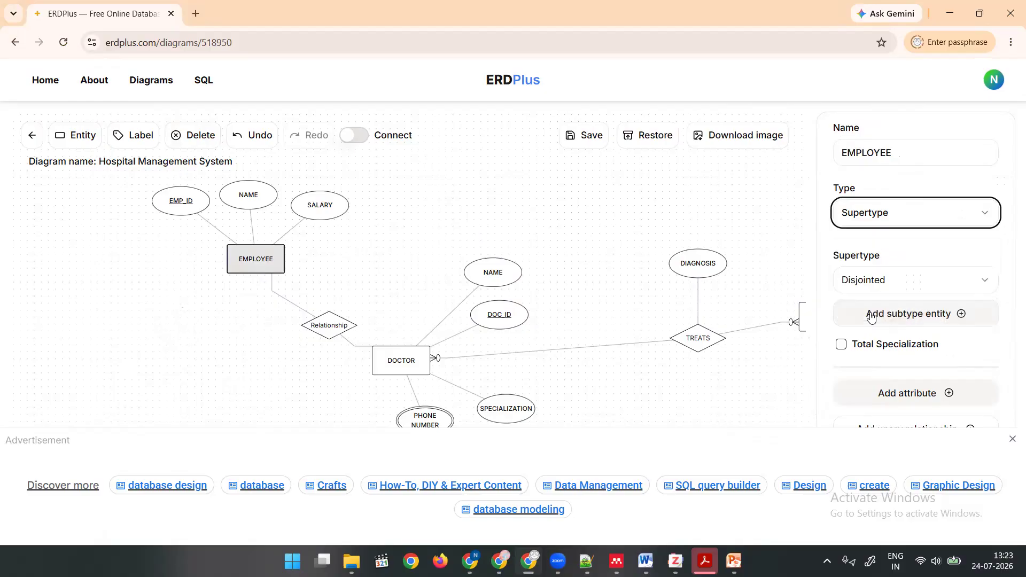
left_click(882, 225)
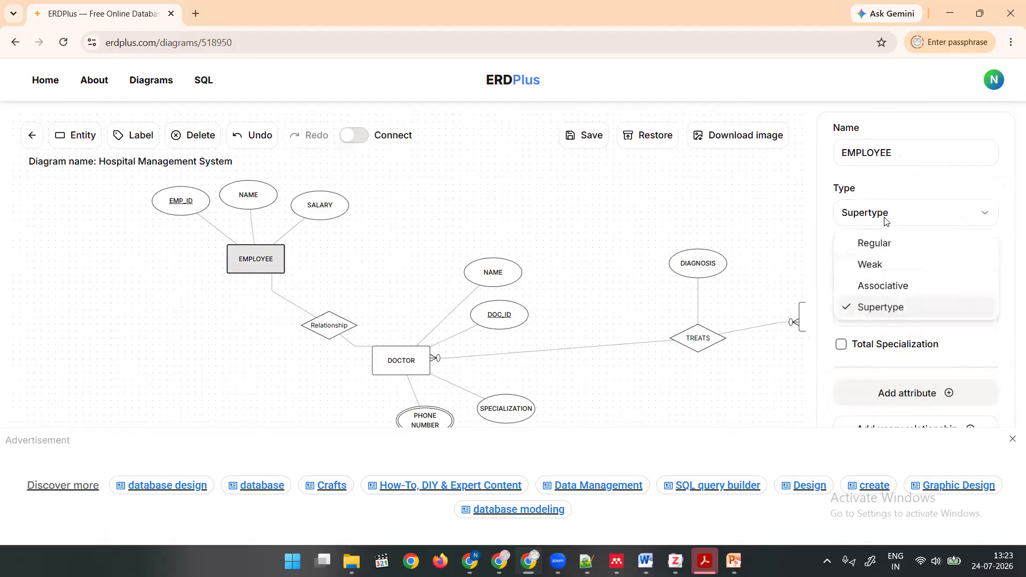
left_click(888, 311)
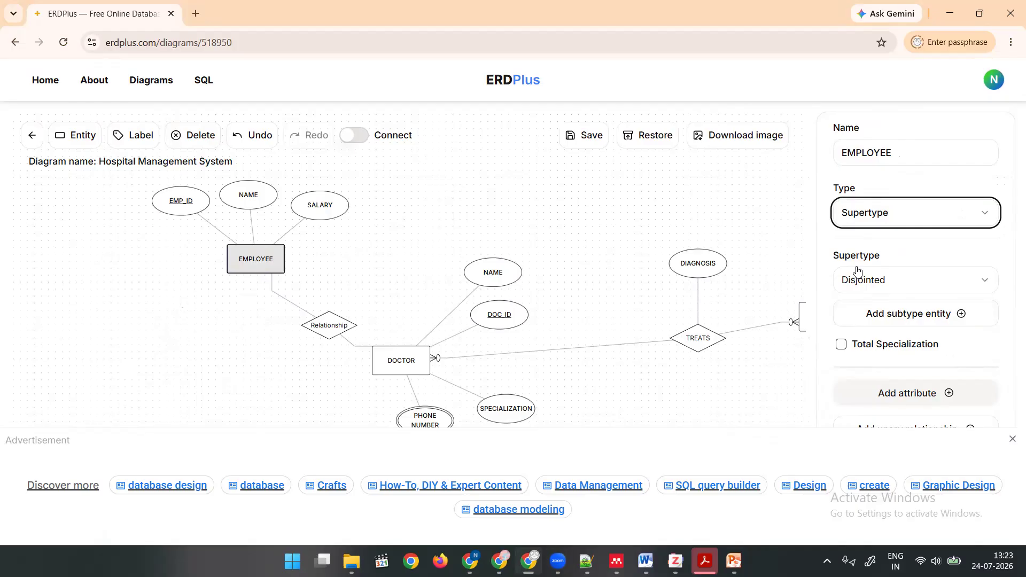
left_click(881, 281)
left_click(881, 281)
left_click(881, 281)
left_click(880, 281)
left_click(881, 281)
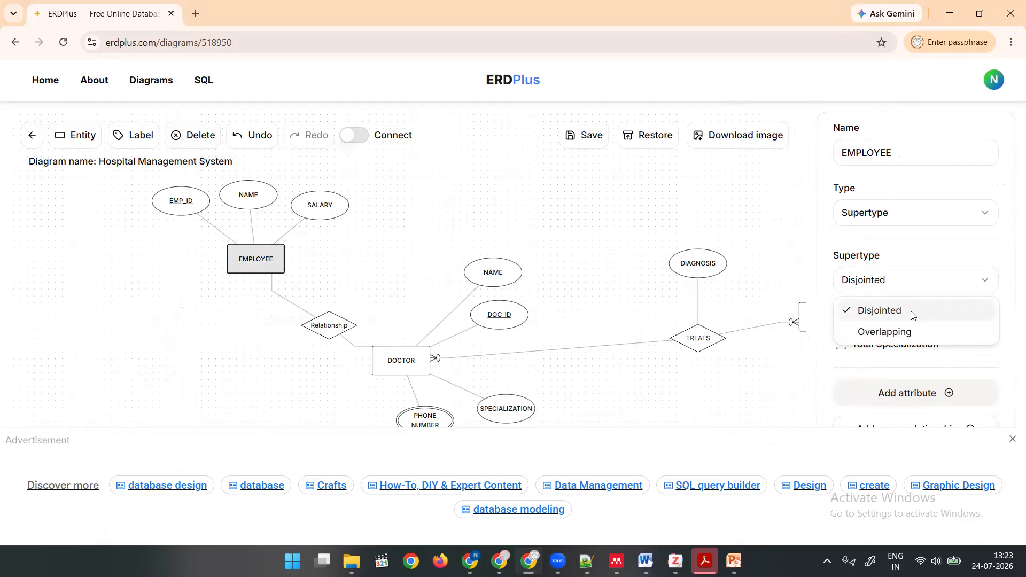
left_click(910, 312)
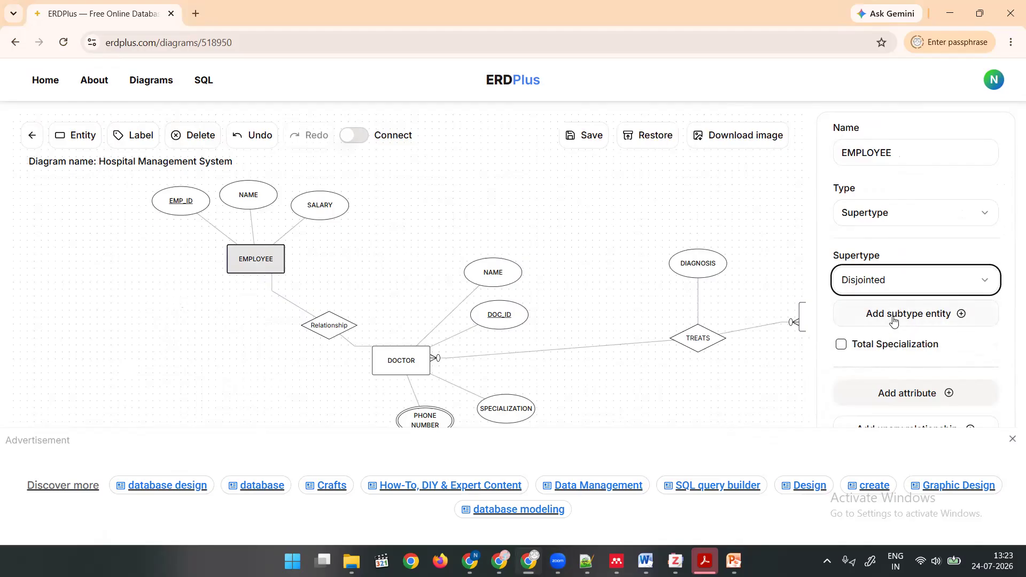
Add a subtype entity under the EMPLOYEE supertype and name it NURSE.
left_click(893, 315)
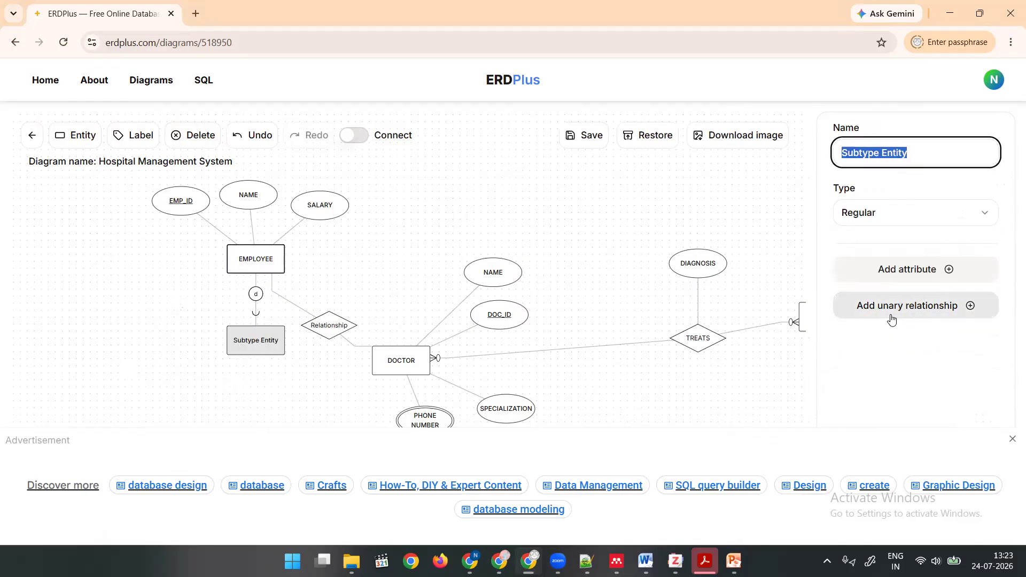
left_click(252, 341)
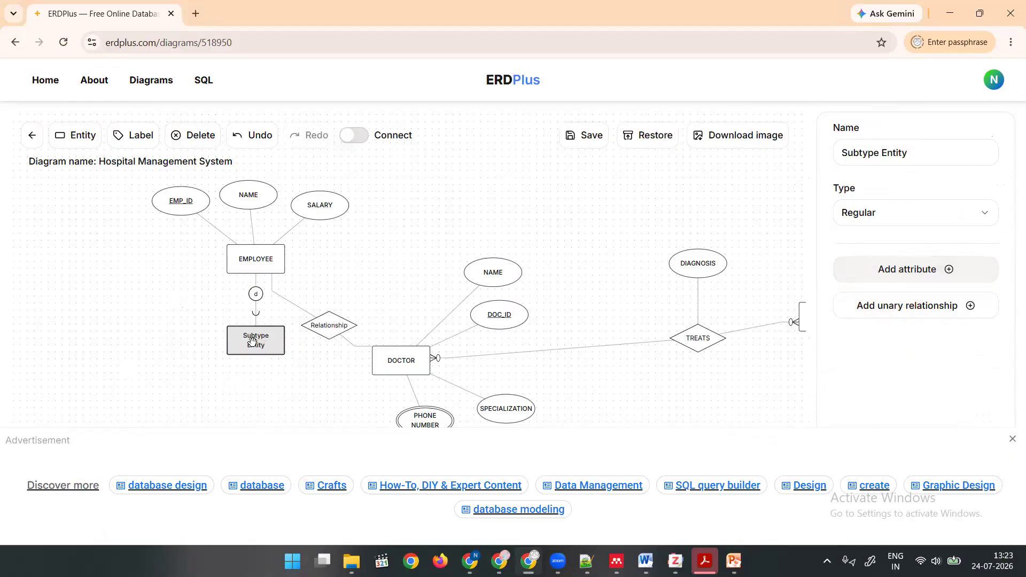
triple_click(876, 151)
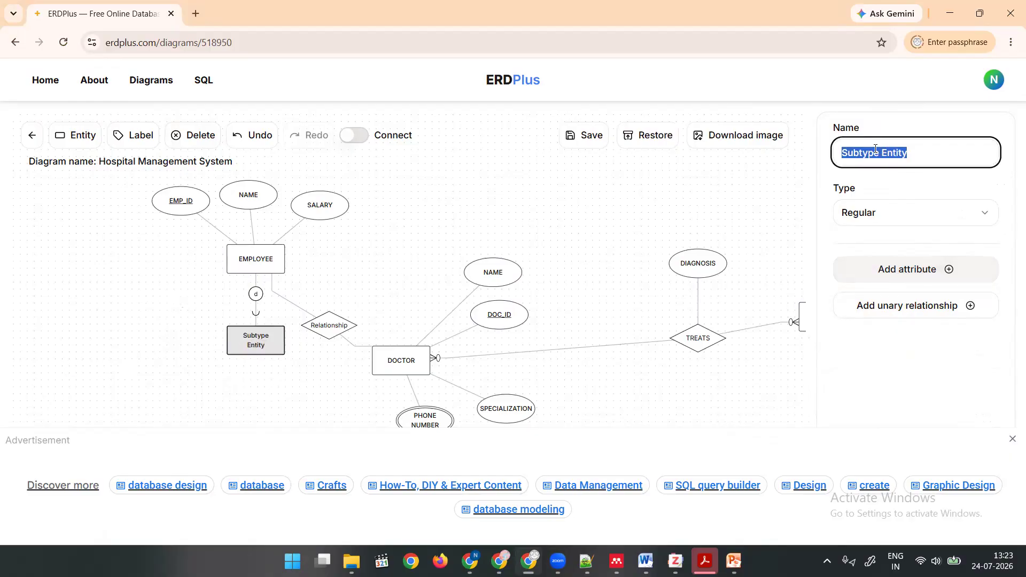
type("NURSE")
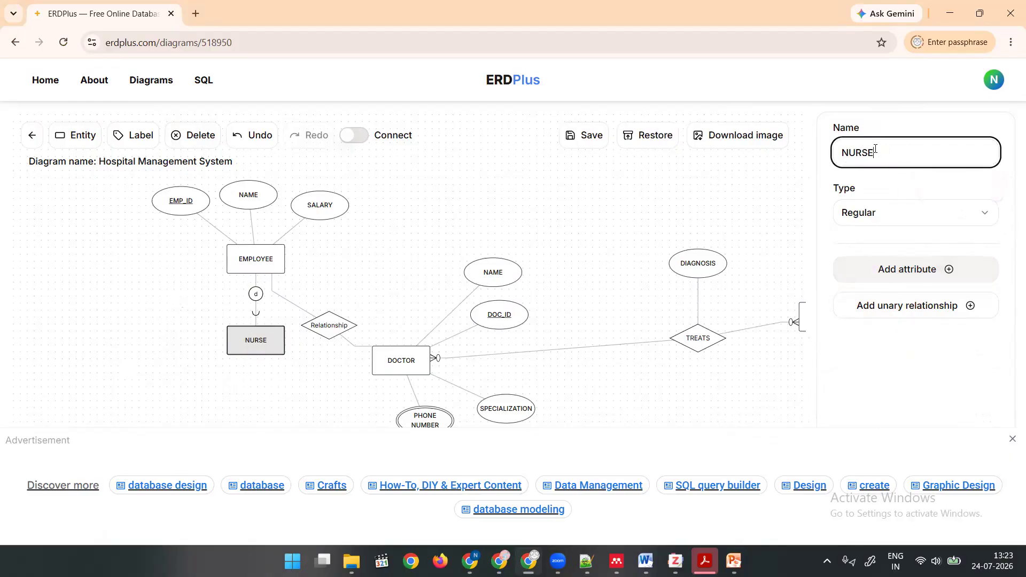
left_click(882, 195)
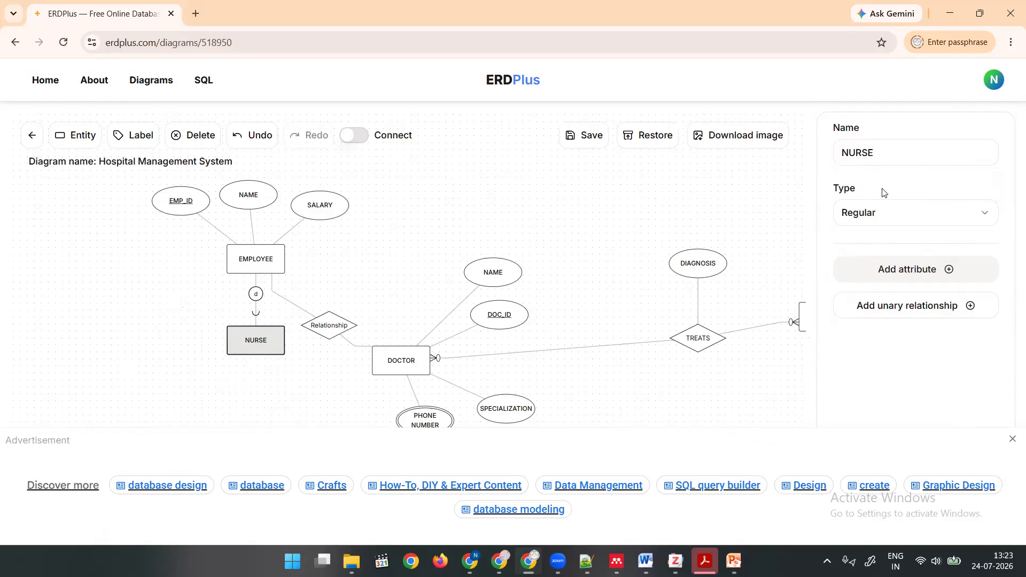
Add a second subtype entity to EMPLOYEE, place it to the left of NURSE, and name it ADMIN.
left_click(257, 263)
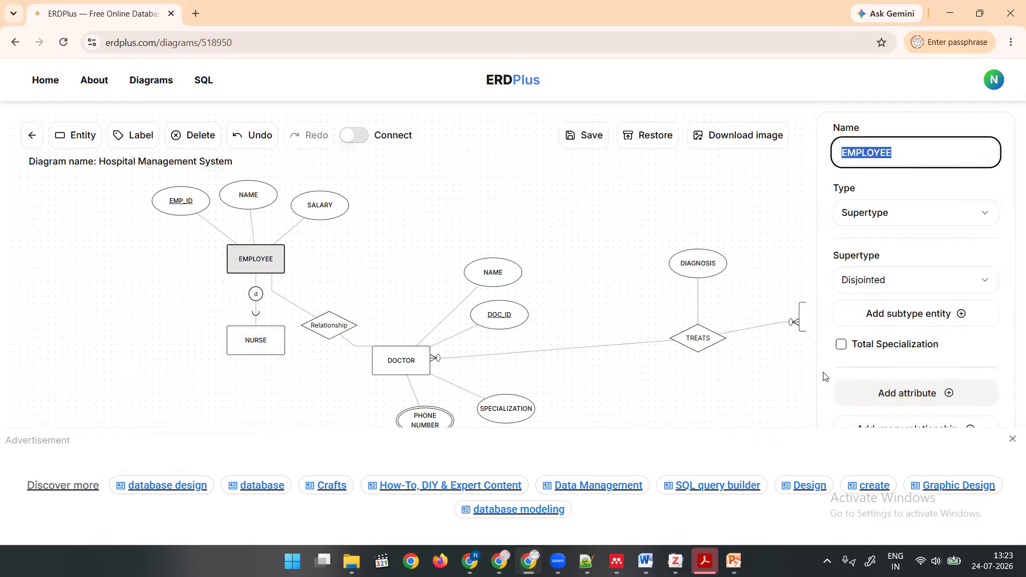
left_click(877, 313)
left_click_drag(323, 338, 165, 346)
triple_click(856, 150)
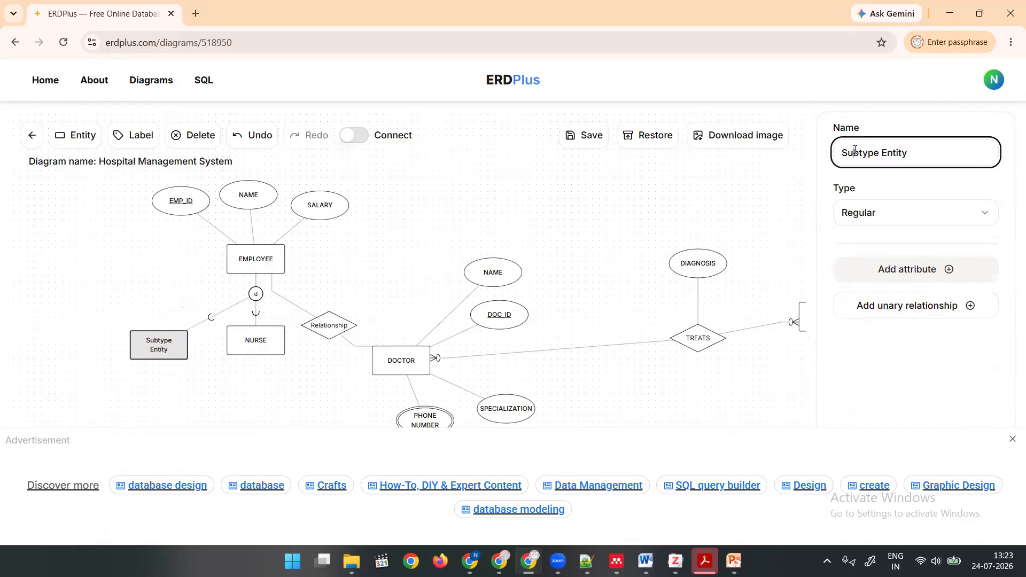
type("ADMIN")
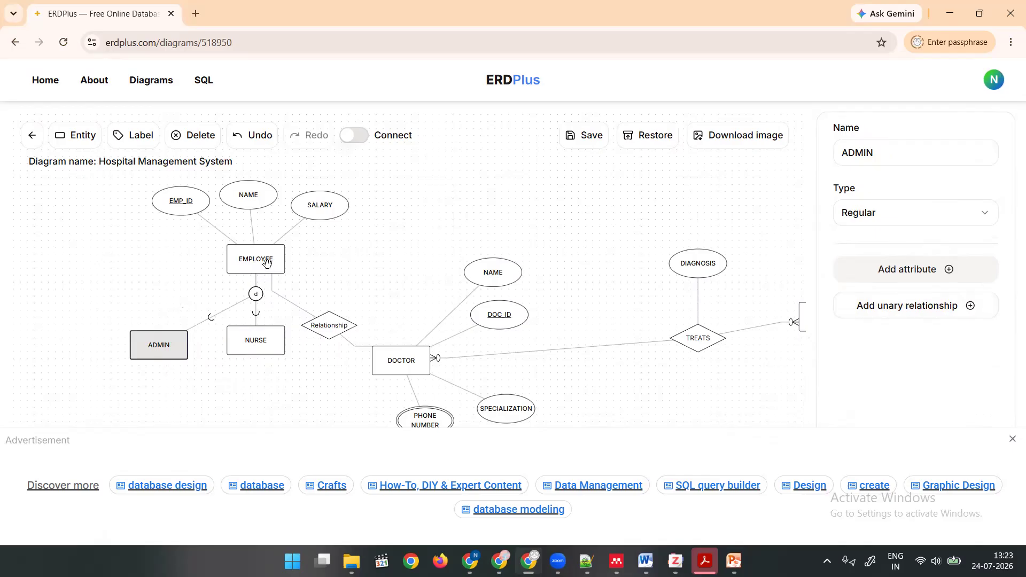
Delete the relationship that links EMPLOYEE to the original DOCTOR entity.
left_click(277, 274)
left_click(330, 328)
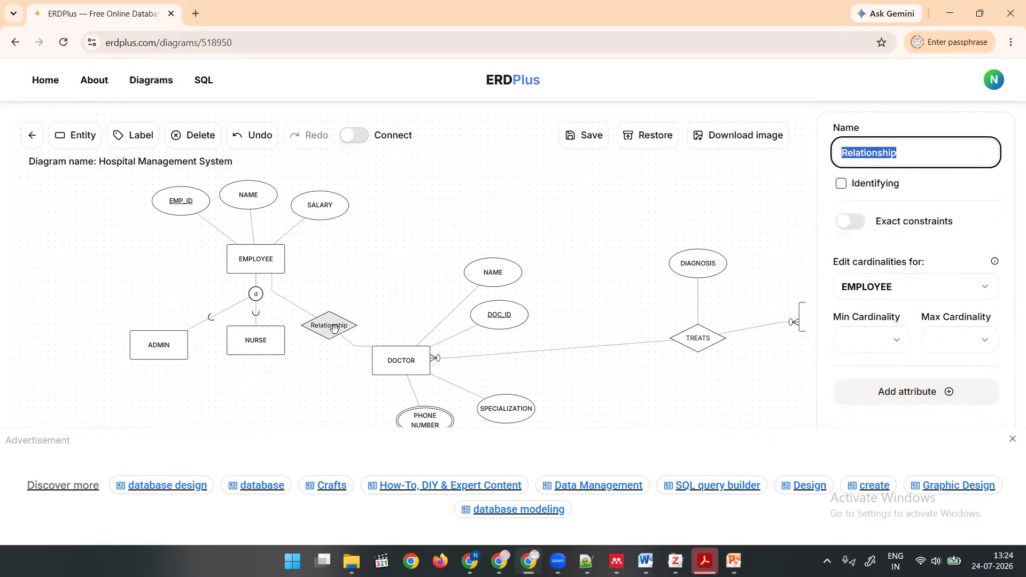
left_click(206, 134)
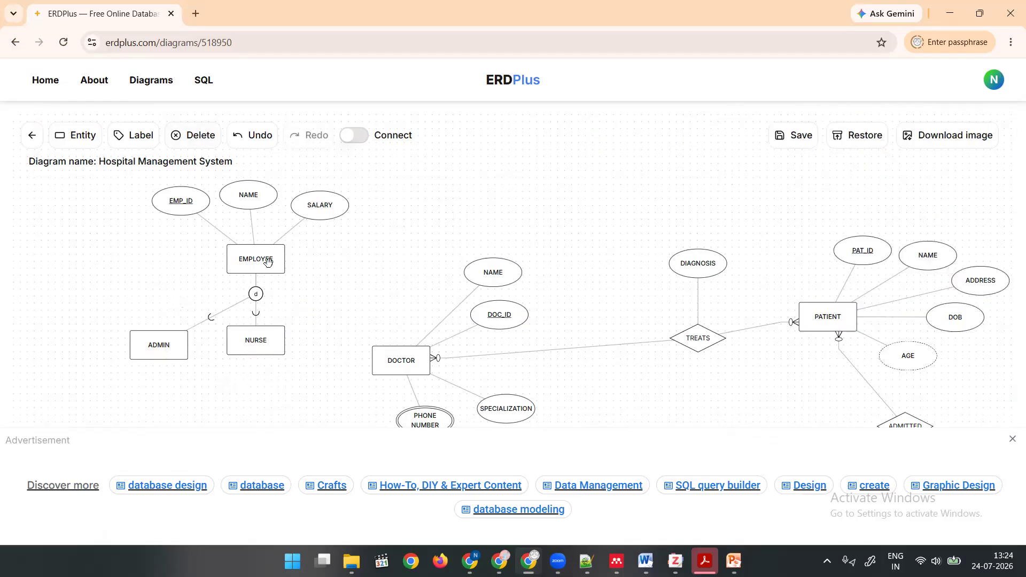
Add a subtype entity named DOCTOR to EMPLOYEE, place it to the right of NURSE, and move the original DOCTOR entity clear of it.
left_click(268, 264)
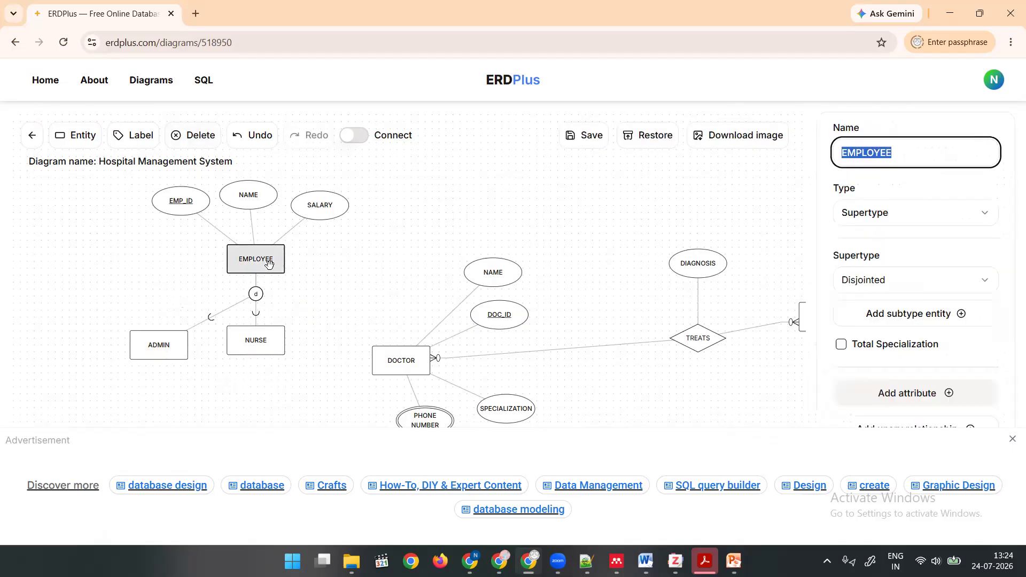
left_click(914, 313)
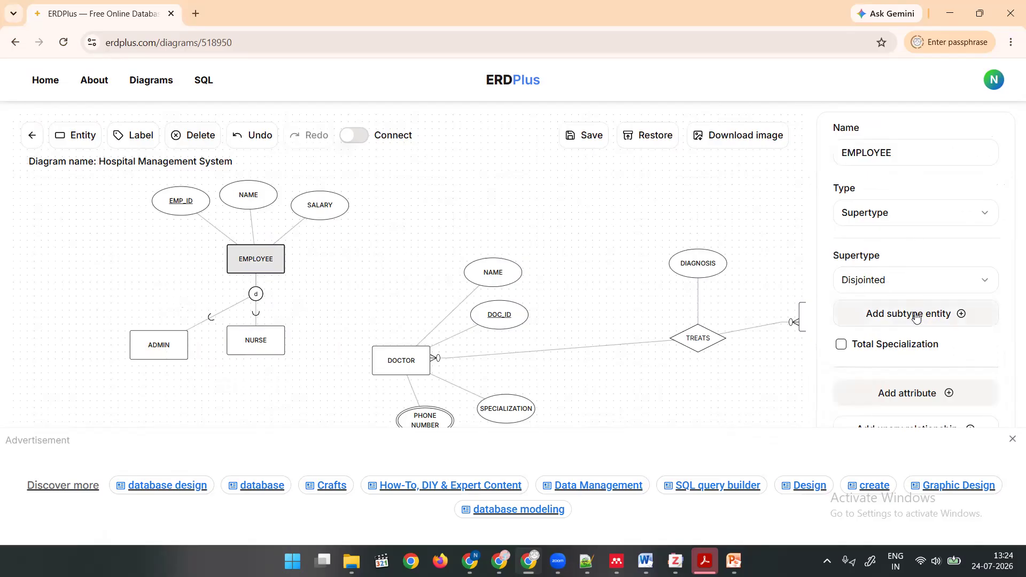
left_click_drag(206, 344, 368, 341)
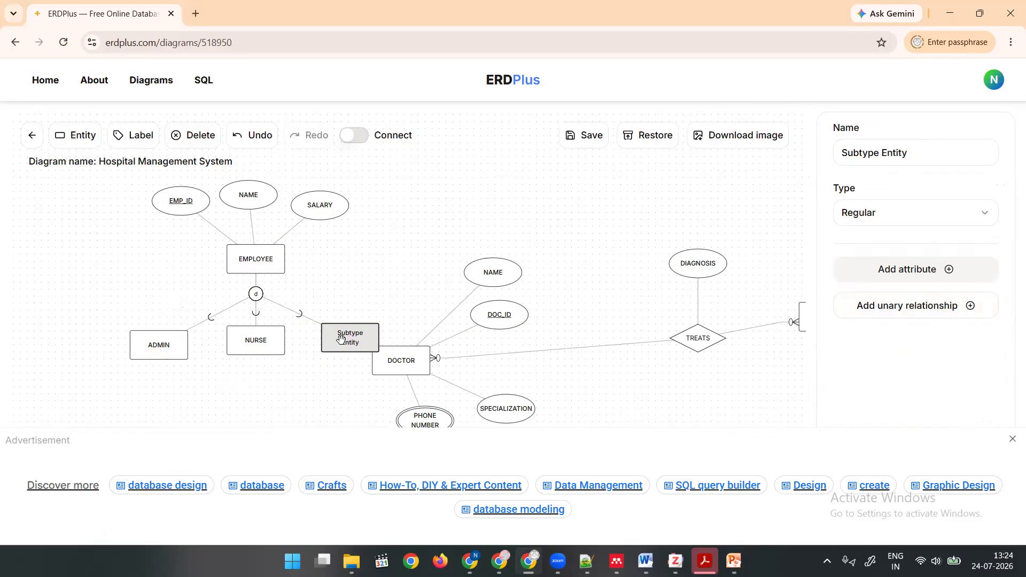
left_click(866, 151)
triple_click(865, 151)
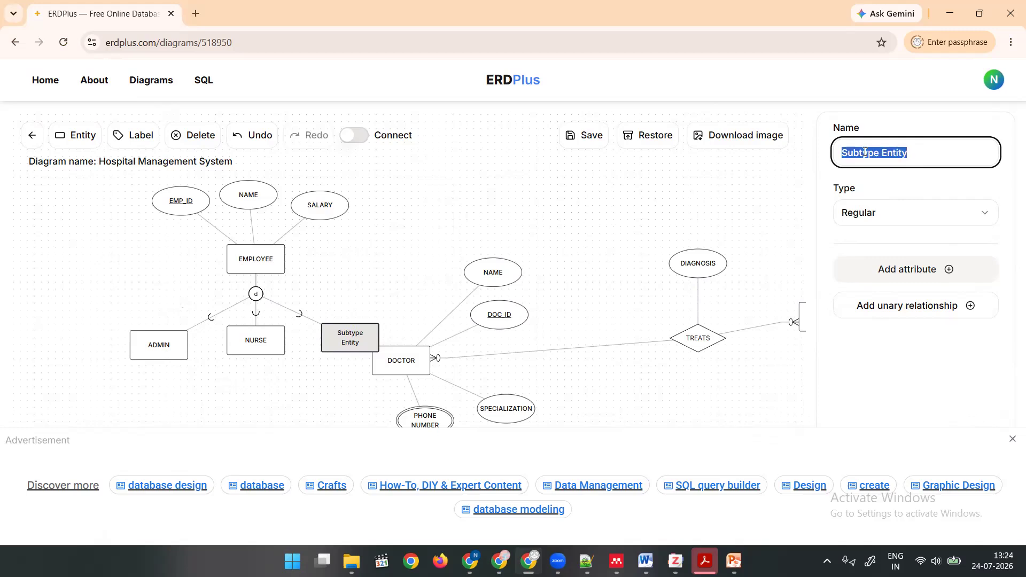
type("DOCTOR")
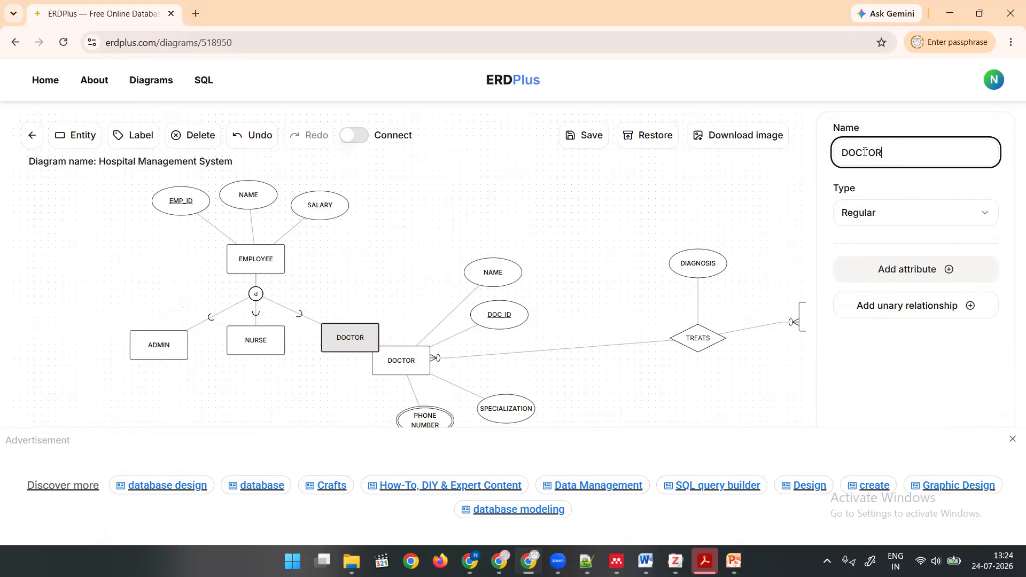
left_click(402, 364)
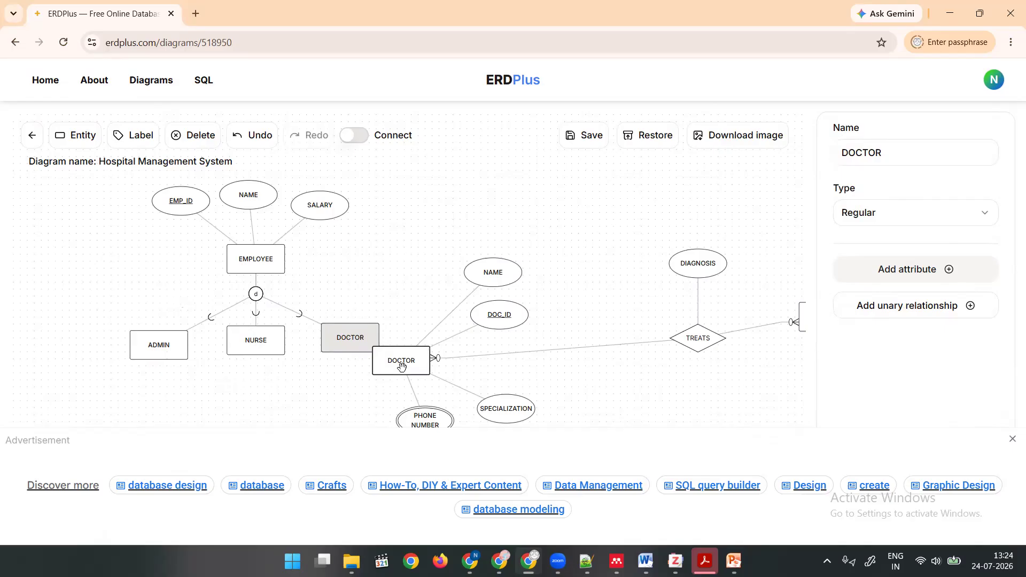
left_click_drag(404, 365, 448, 383)
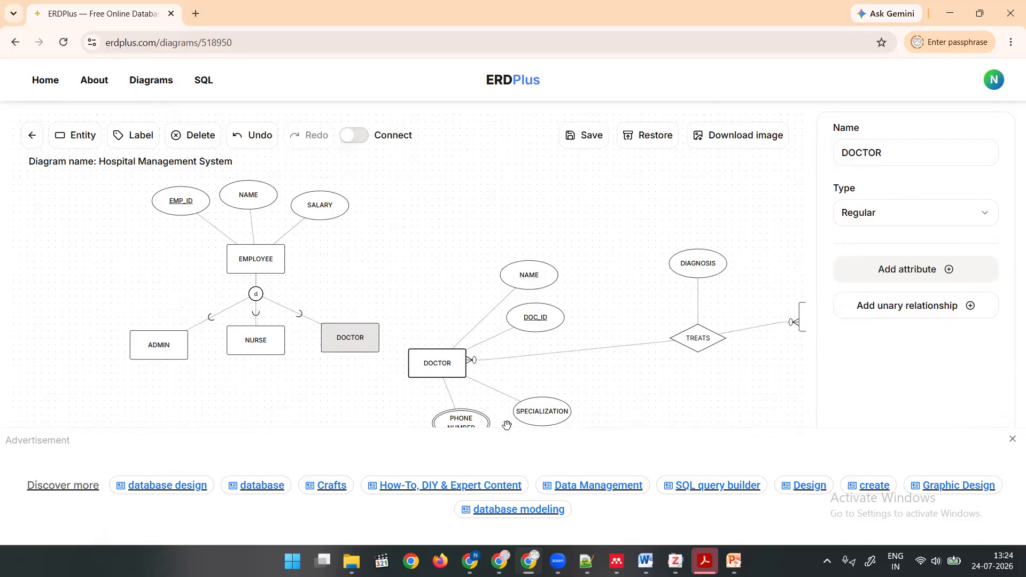
Add an attribute named SPECIALIZATION to the DOCTOR subtype entity.
left_click(348, 341)
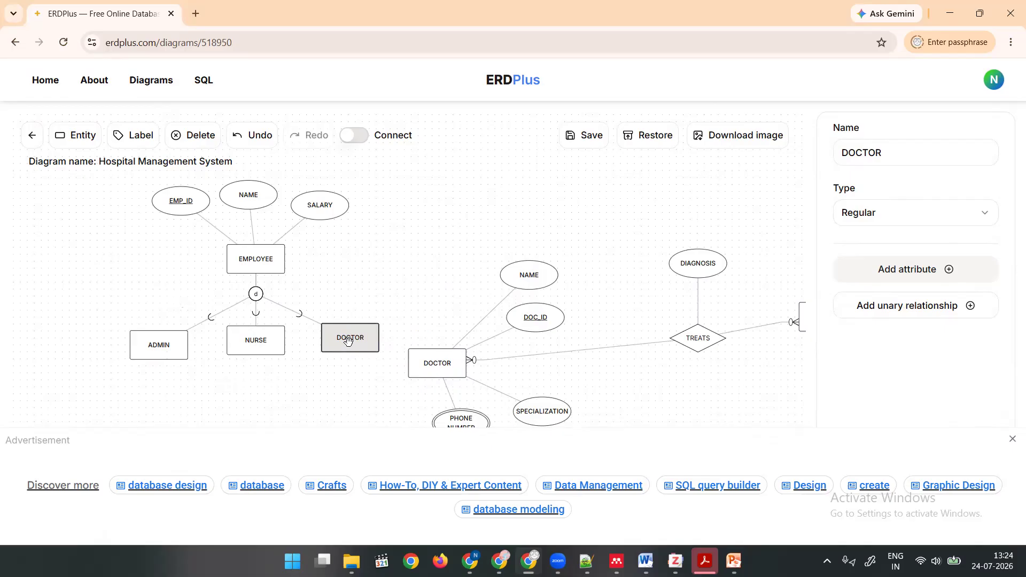
left_click(894, 275)
left_click(870, 153)
double_click(870, 153)
type("SPEC")
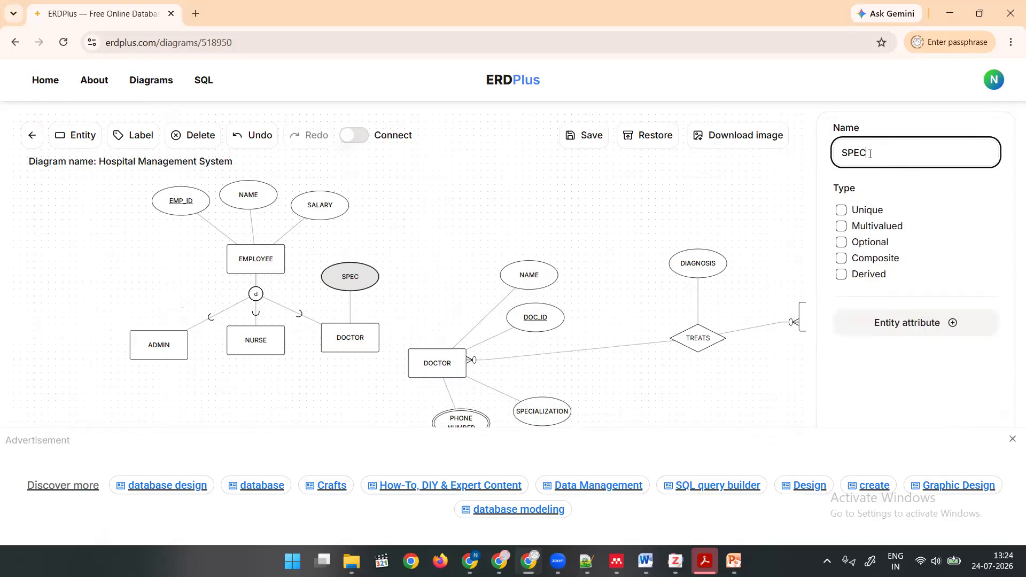
type("IALIZAT")
Add a multivalued attribute named PHONE NO to the DOCTOR subtype and place it below the entity.
left_click(362, 335)
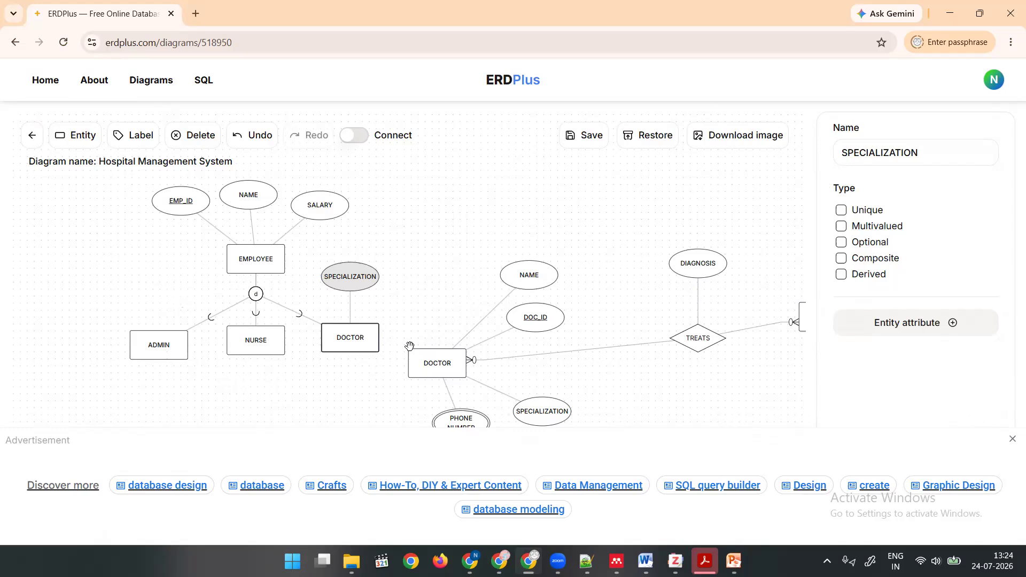
left_click(350, 337)
left_click(871, 268)
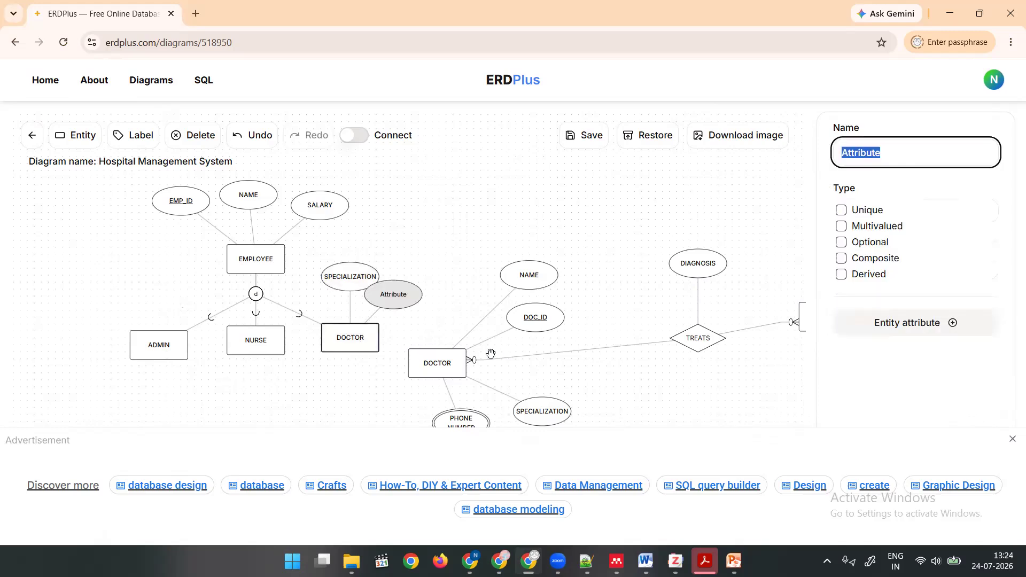
type("PHONE NO")
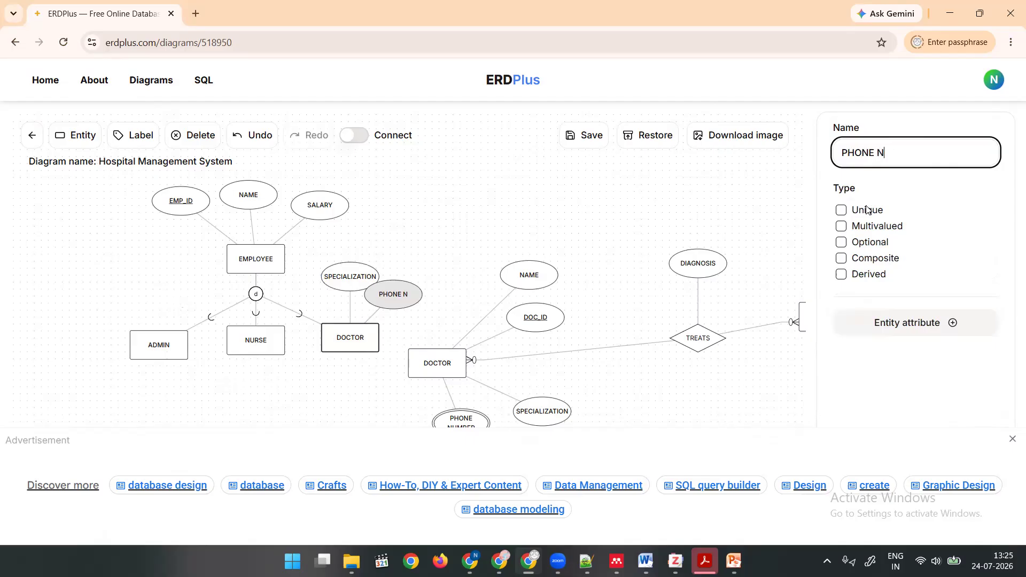
left_click(846, 230)
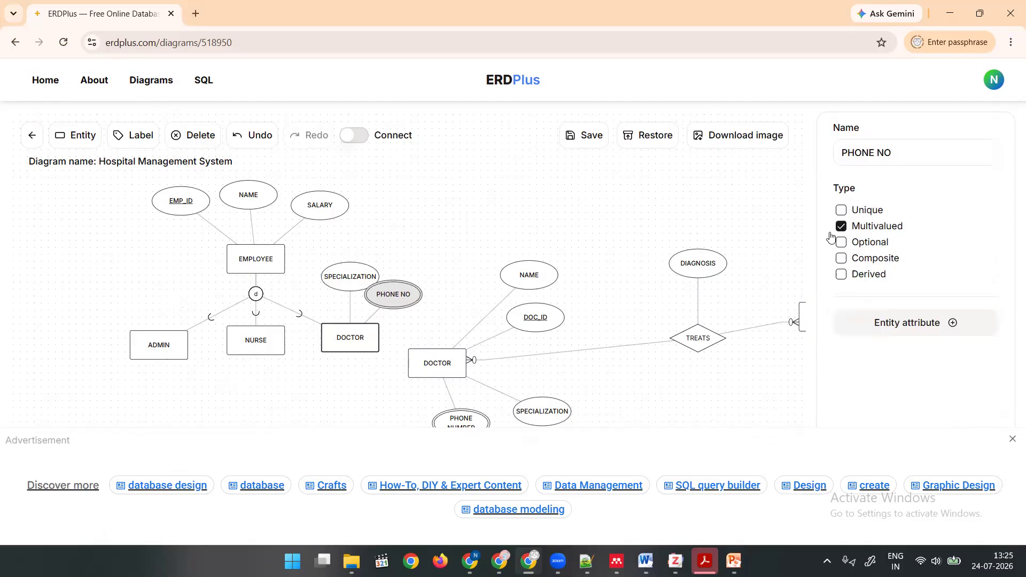
left_click(390, 251)
left_click_drag(395, 296, 347, 401)
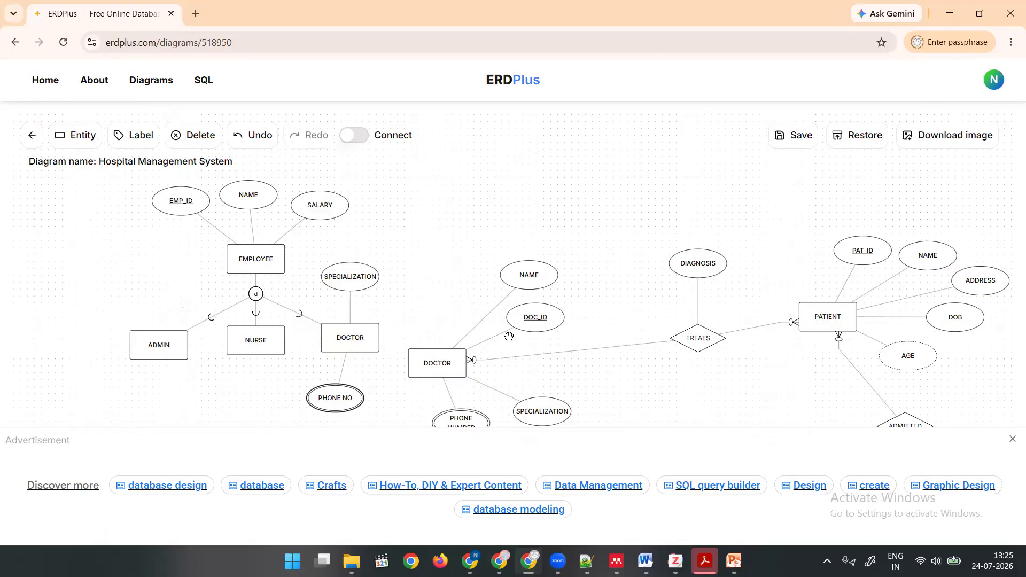
Delete the original DOCTOR entity together with its attributes and its TREATS relationship.
left_click(530, 323)
left_click(442, 363)
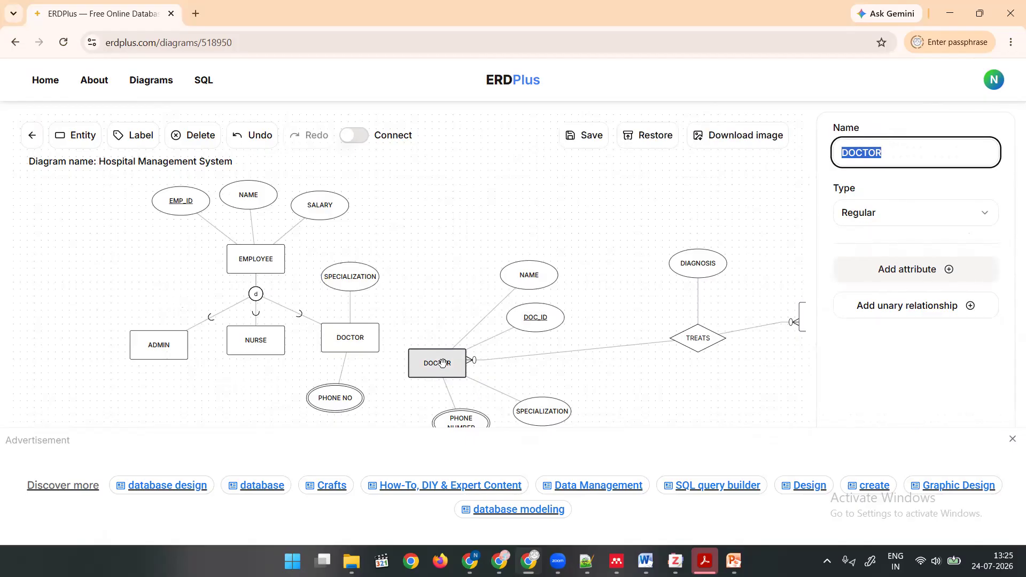
left_click(196, 137)
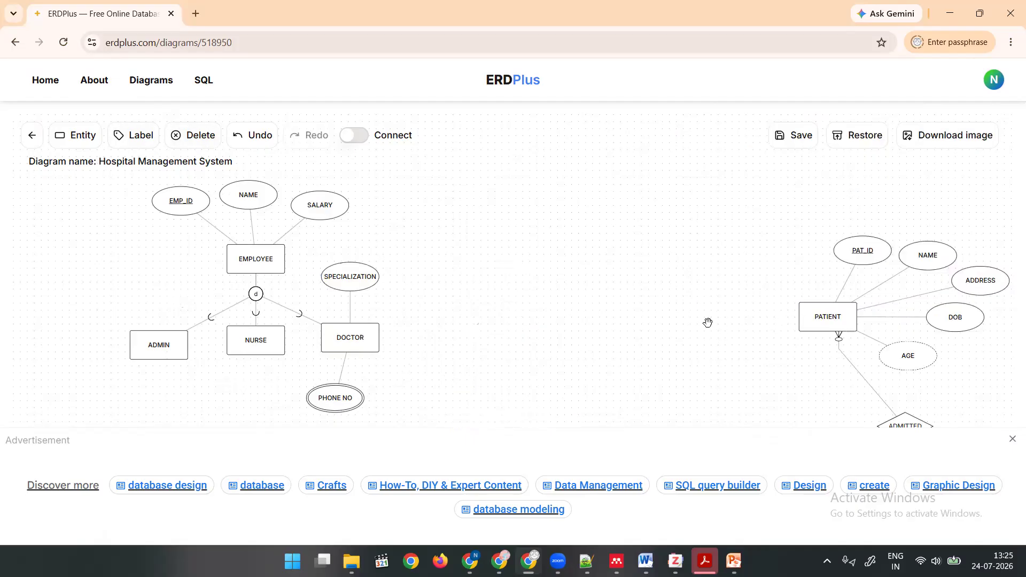
Connect the DOCTOR subtype to PATIENT with a relationship, move its diamond closer to DOCTOR, and name it TREATS.
left_click(350, 136)
left_click_drag(362, 334, 796, 318)
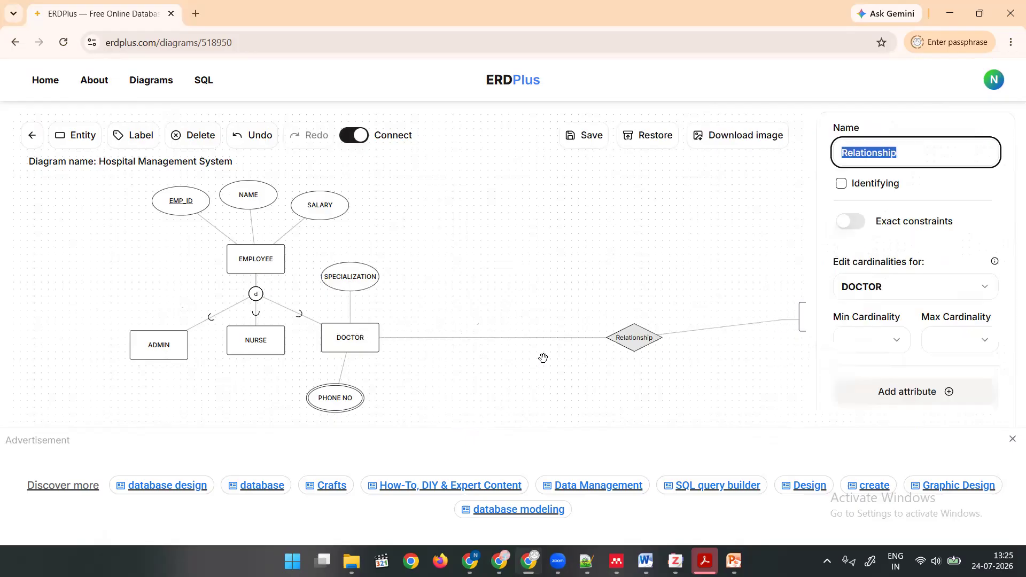
left_click(636, 338)
left_click_drag(636, 337, 561, 341)
left_click(861, 153)
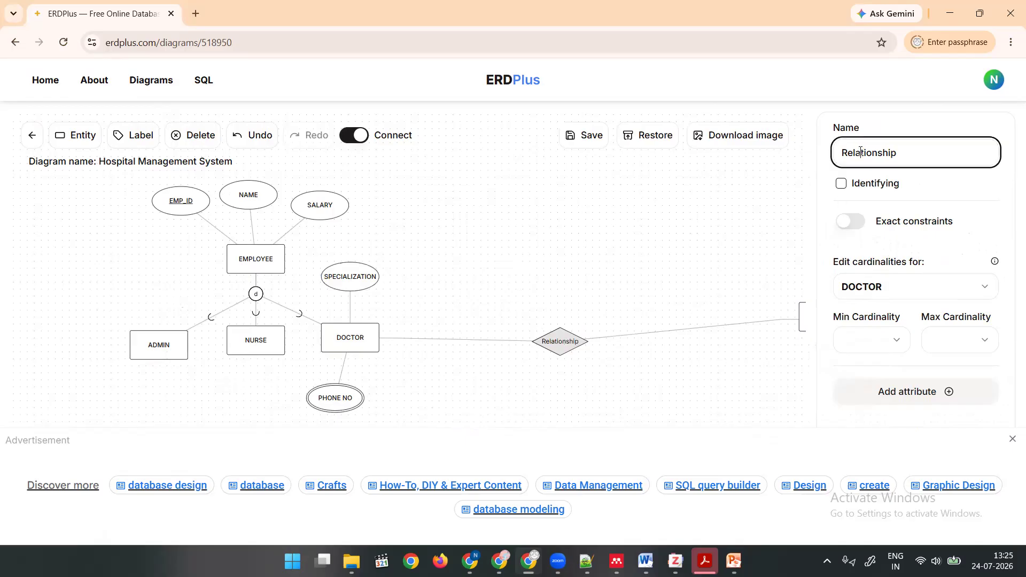
double_click(862, 152)
type("TREATS")
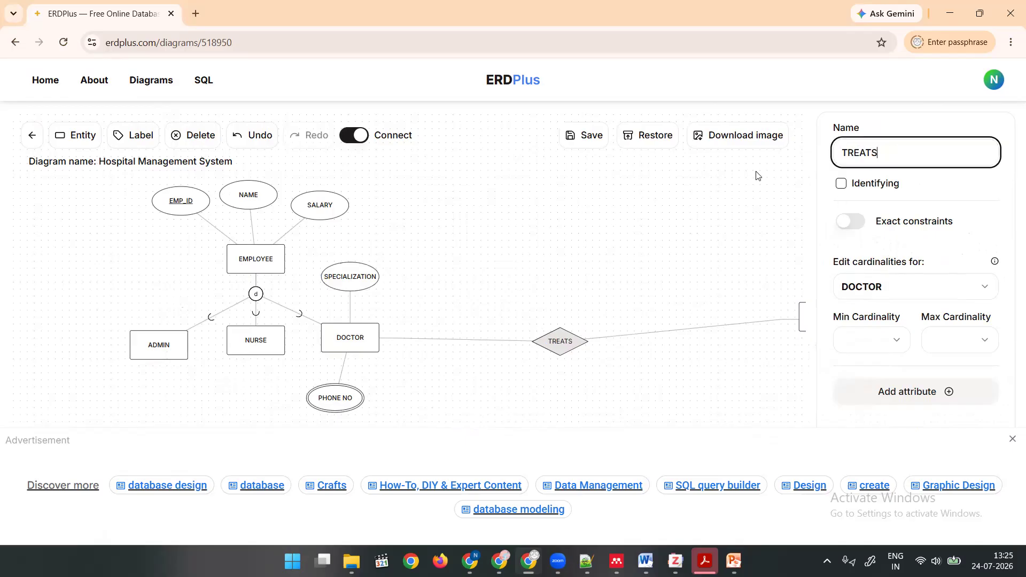
left_click(645, 254)
Rearrange the upper diagram by moving the EMPLOYEE hierarchy further left and shifting TREATS and PATIENT up and to the left.
scroll(644, 282, "down", 3)
scroll(644, 282, "down", 1)
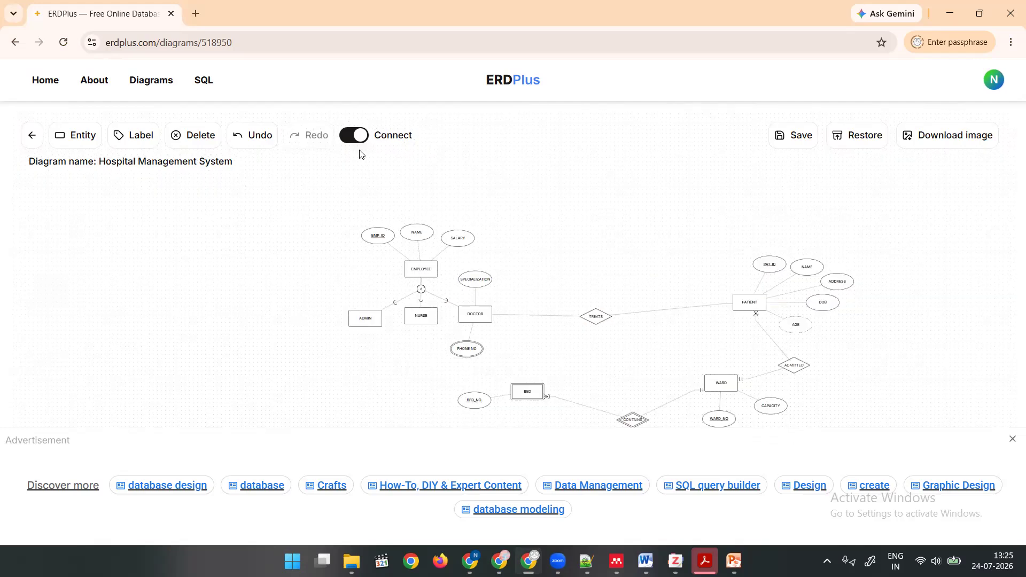
left_click(357, 135)
left_click_drag(407, 264, 322, 264)
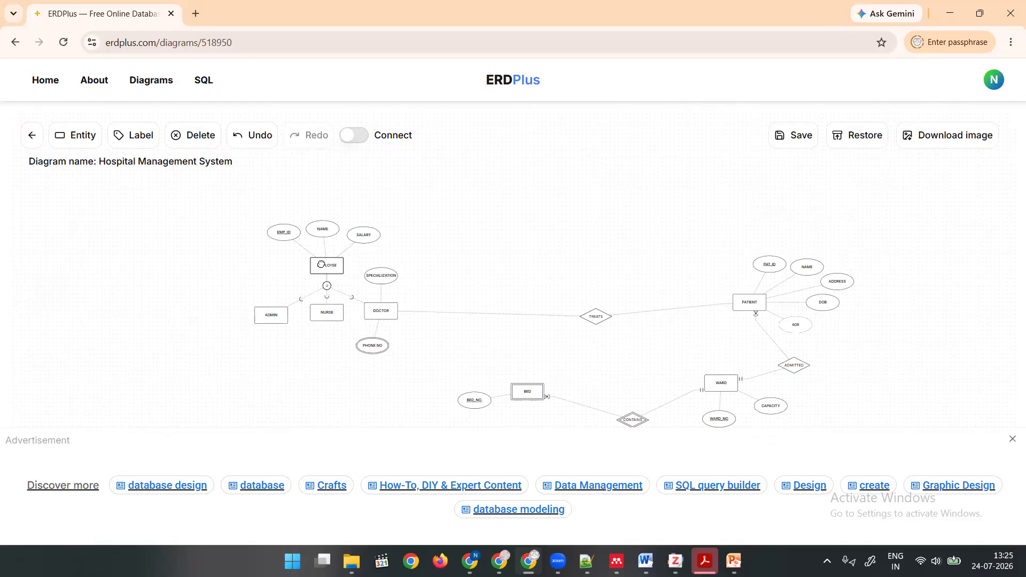
left_click_drag(588, 319, 506, 269)
left_click_drag(748, 303, 617, 230)
Reposition BED, CONTAINS and WARD to compact the lower diagram, and place ADMITTED between PATIENT and WARD.
left_click_drag(523, 394, 400, 409)
left_click_drag(631, 417, 564, 372)
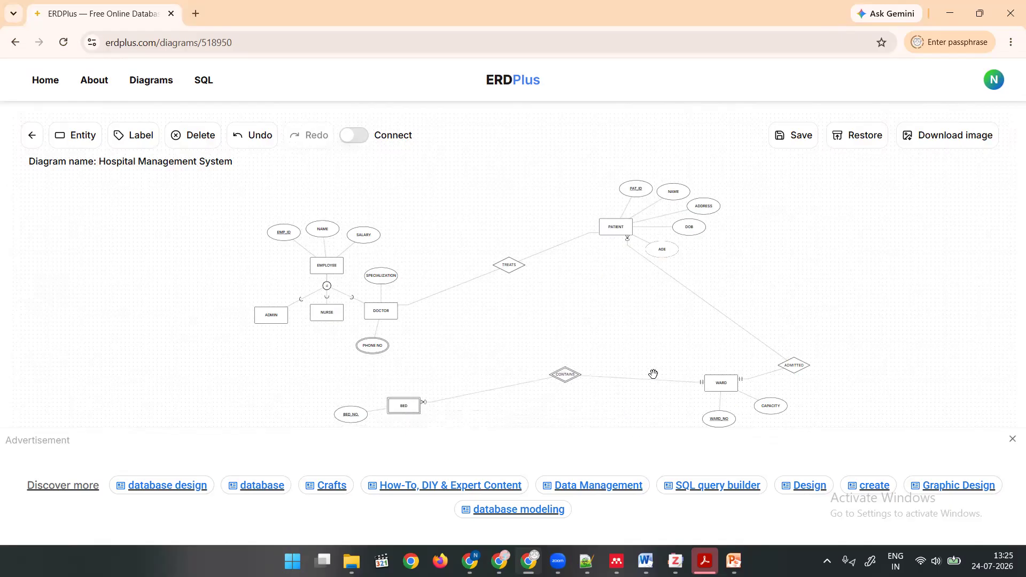
left_click_drag(718, 386, 665, 350)
left_click_drag(791, 360, 622, 289)
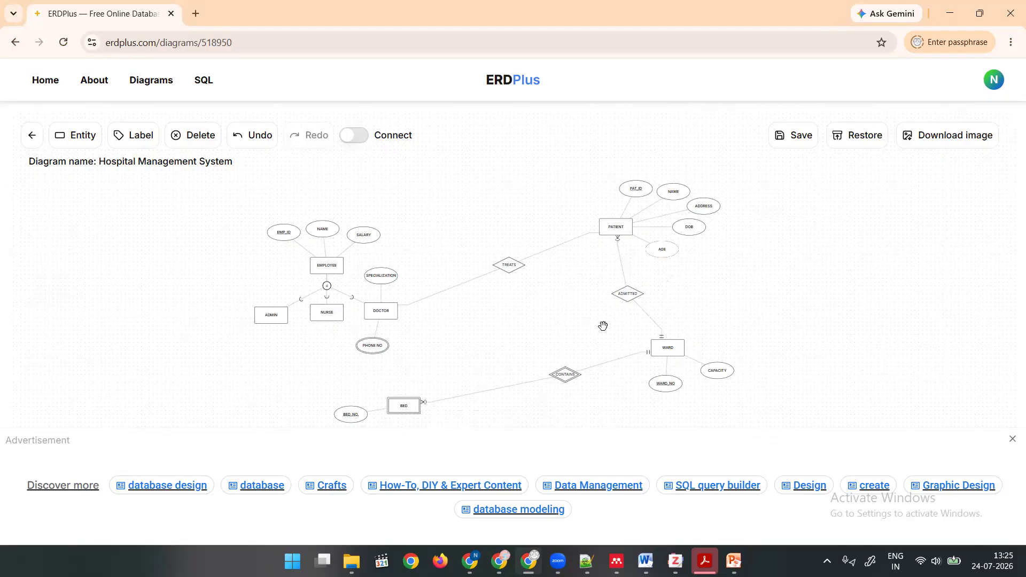
scroll(603, 326, "up", 3)
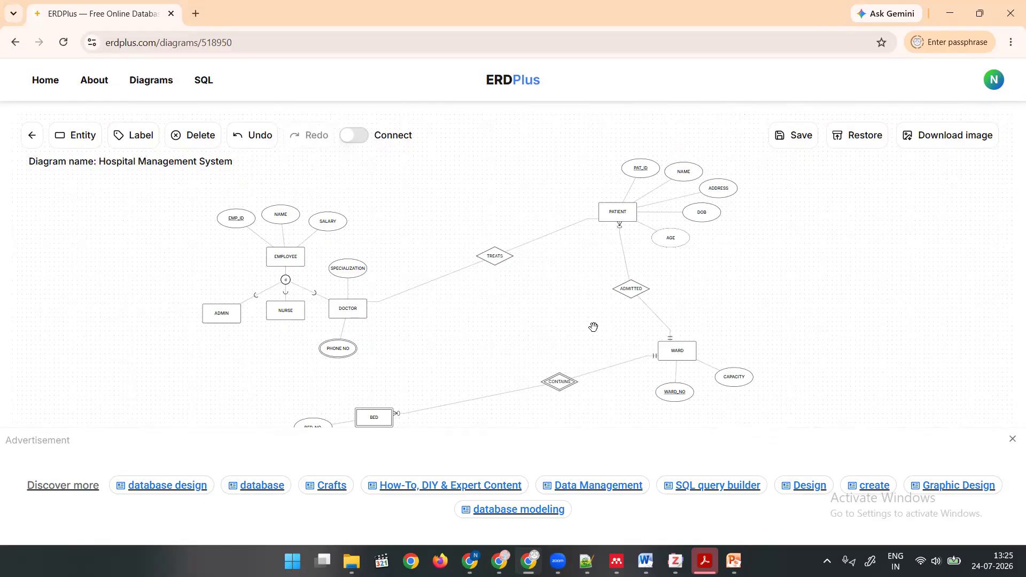
scroll(256, 348, "up", 4)
scroll(256, 347, "down", 6)
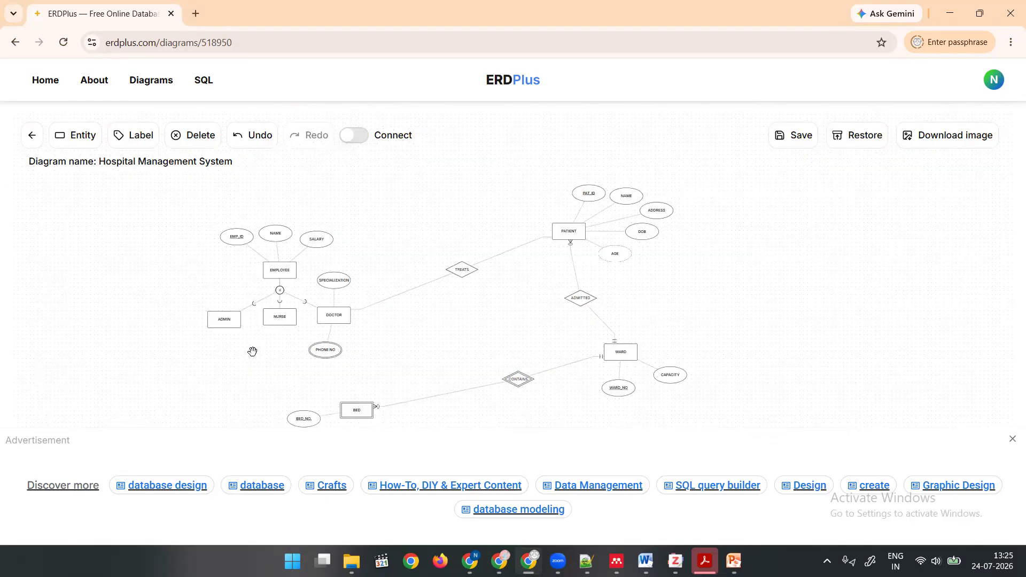
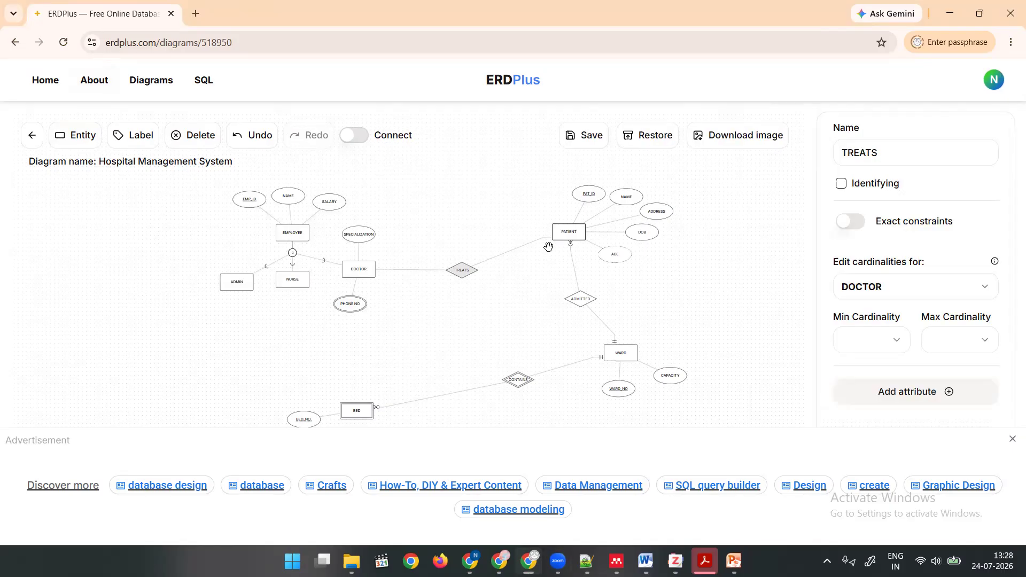
Change the PATIENT entity's type to Associative.
left_click(566, 233)
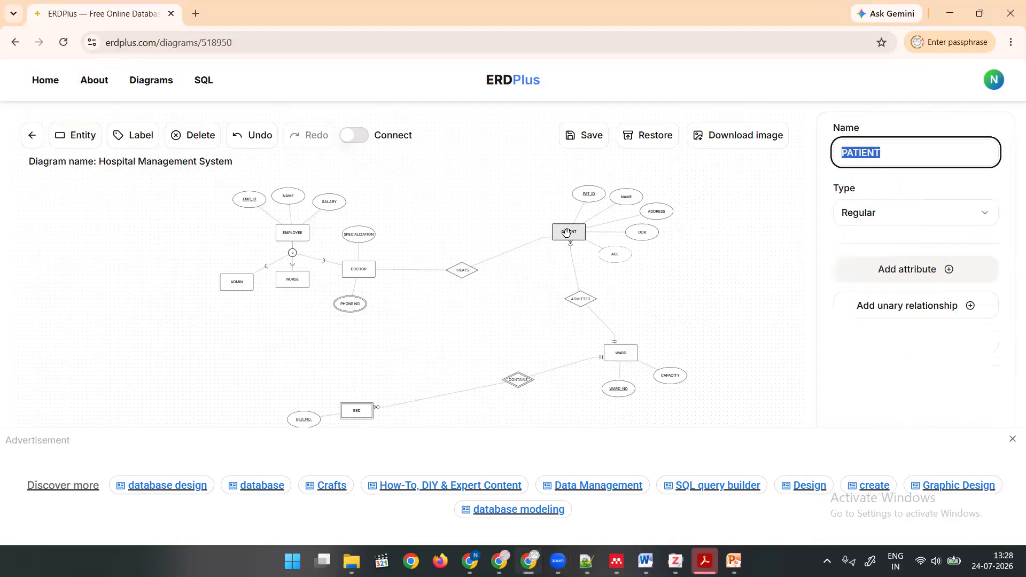
left_click(890, 214)
left_click(882, 285)
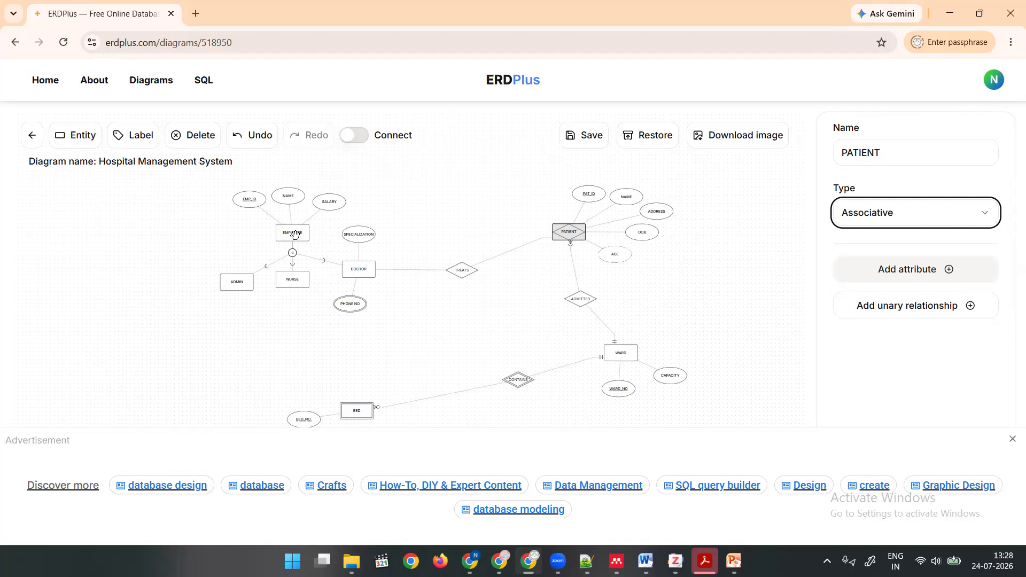
left_click(356, 270)
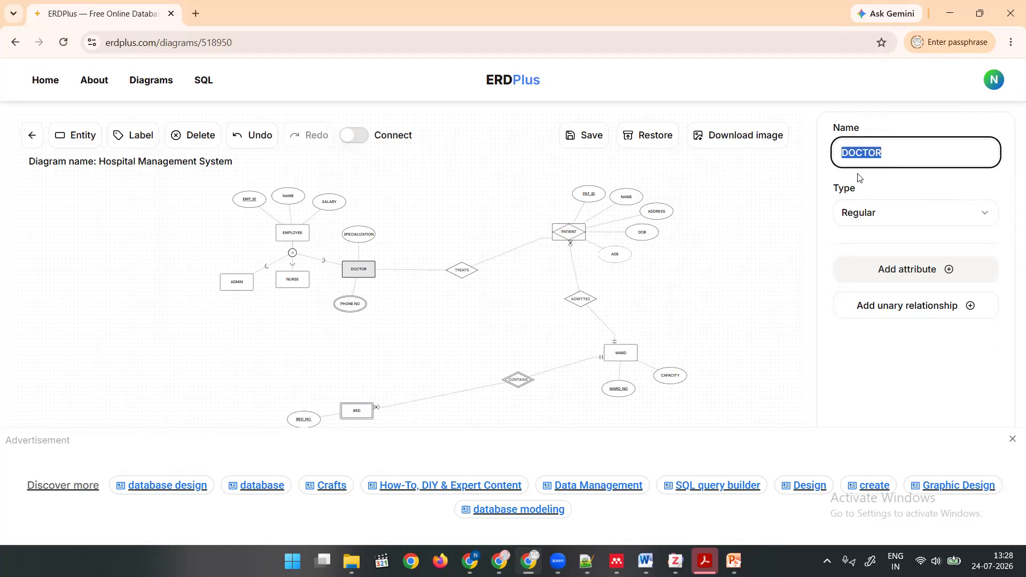
left_click(870, 223)
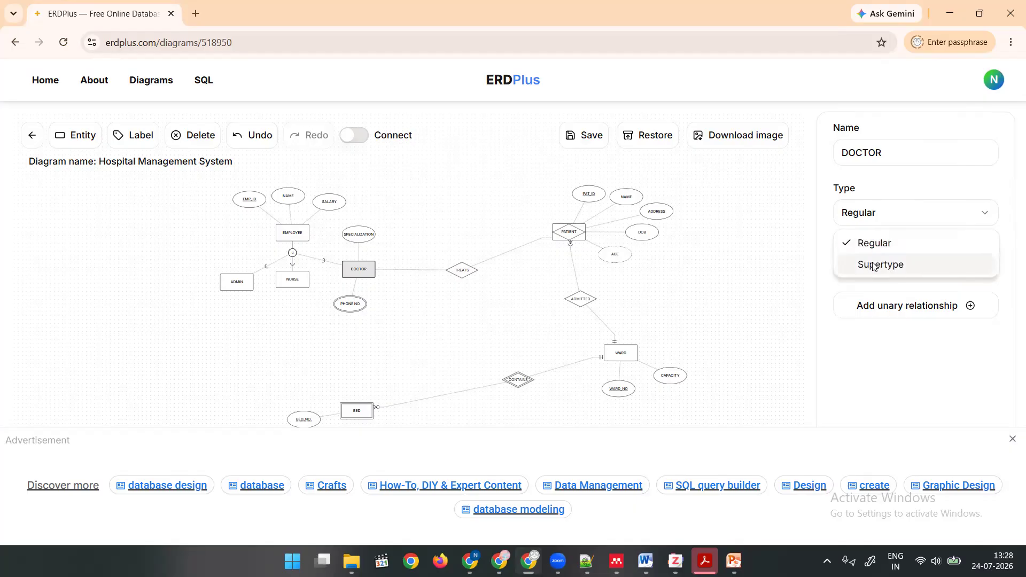
left_click(795, 226)
left_click(368, 270)
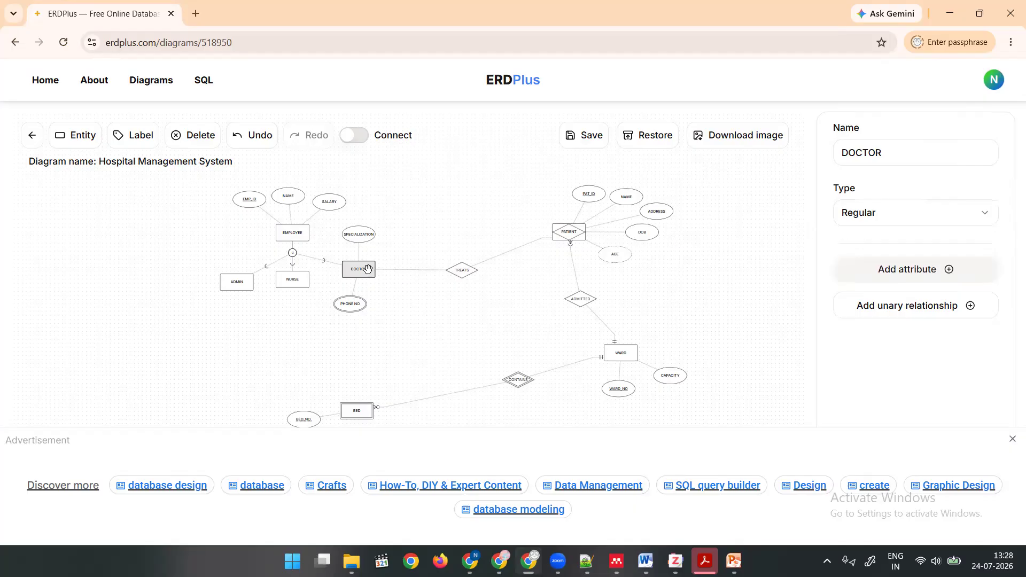
left_click(848, 217)
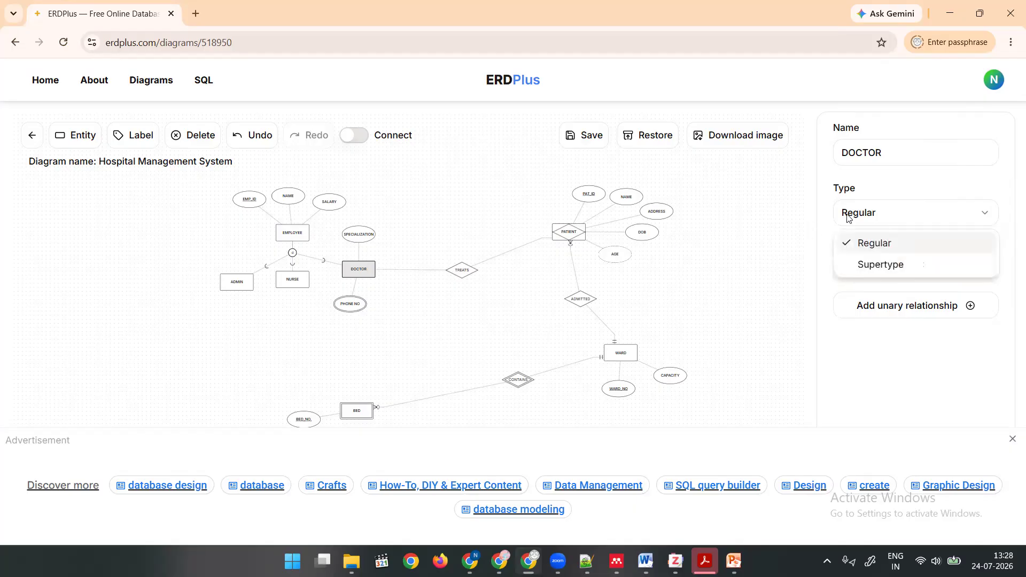
Change the EMPLOYEE entity's type to Associative and save the diagram.
left_click(296, 232)
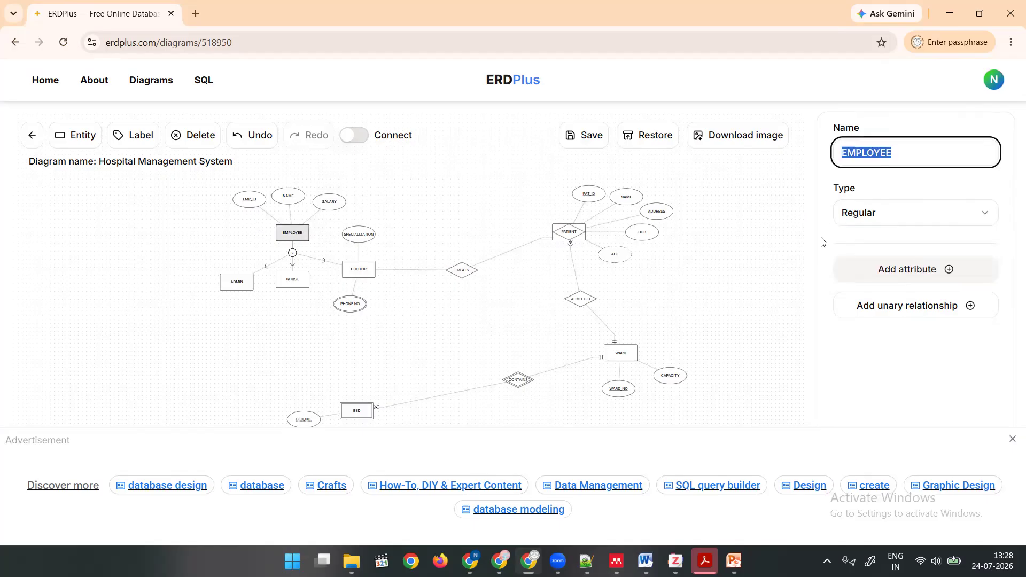
left_click(882, 212)
left_click(883, 286)
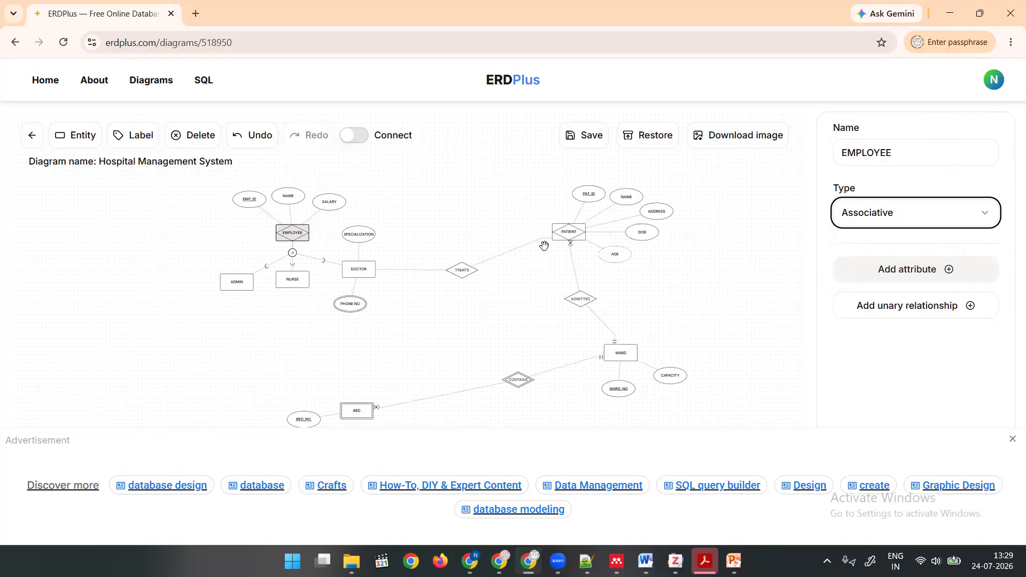
left_click(784, 216)
left_click(813, 133)
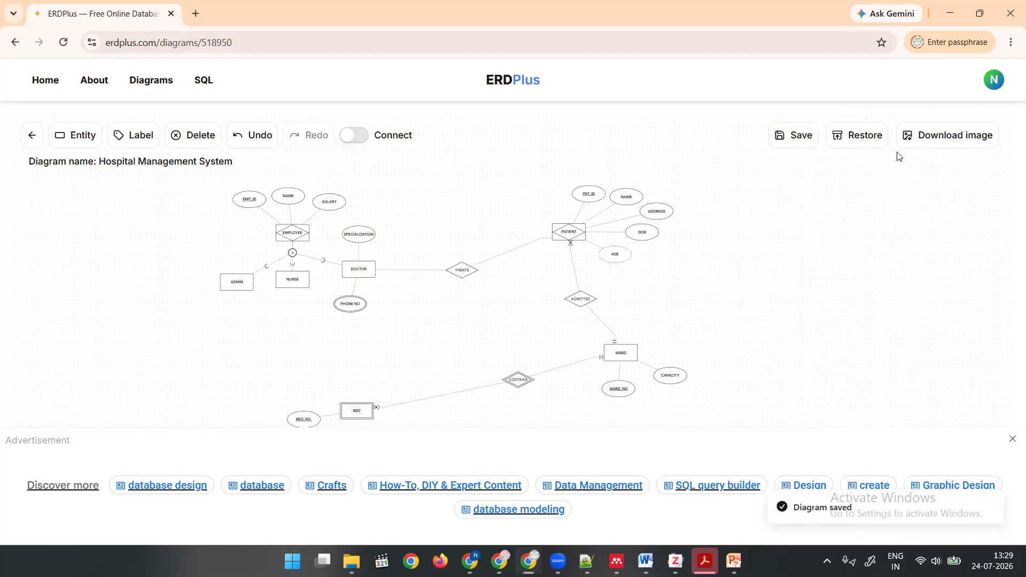
Download the diagram as an image and view the exported erdplus.png before closing it.
left_click(919, 141)
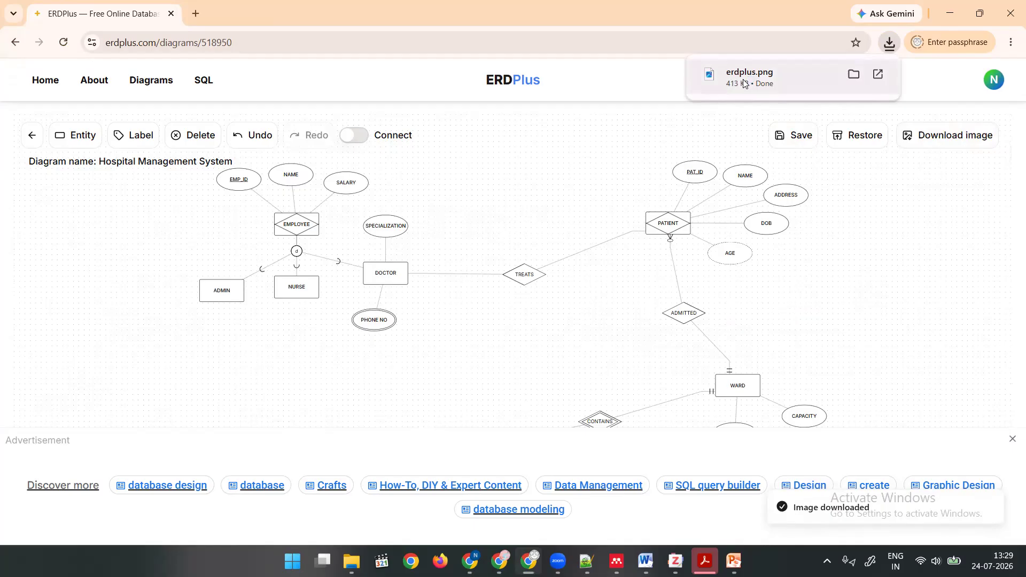
left_click(748, 78)
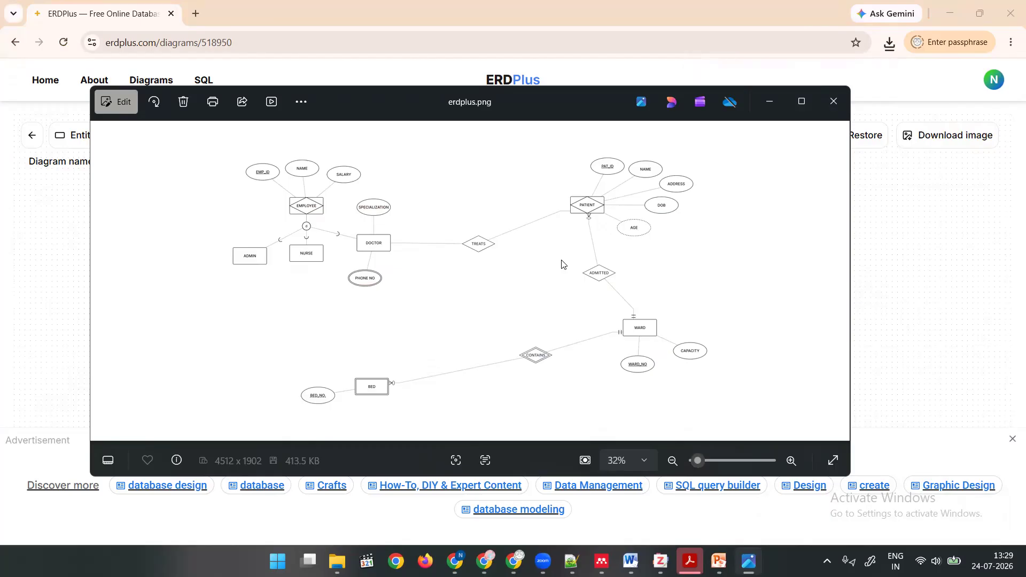
left_click(833, 102)
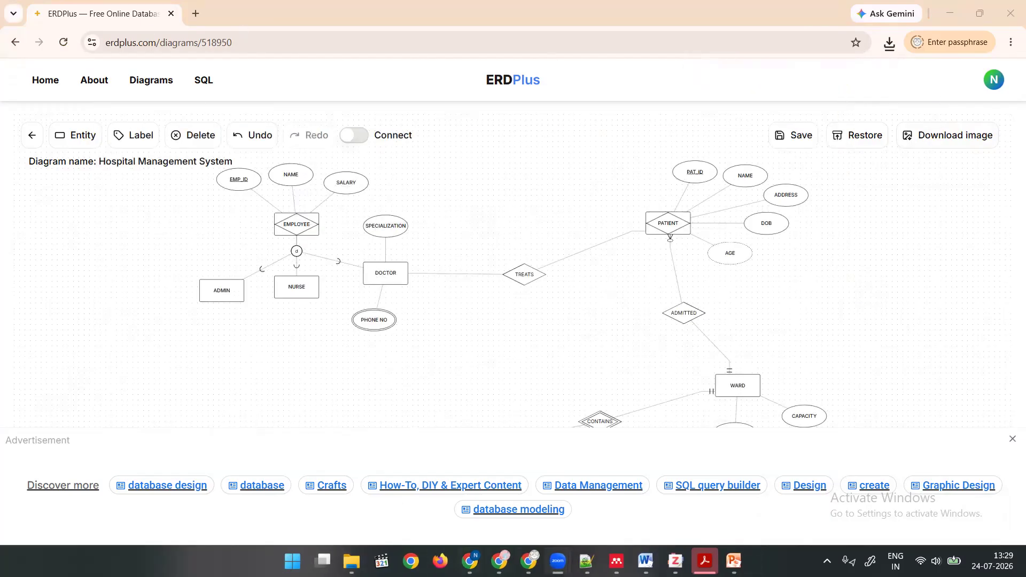
Switch to the PowerPoint lecture, start the slide show from the "Let's Build It." slide and advance to "The Finished Design".
left_click(734, 561)
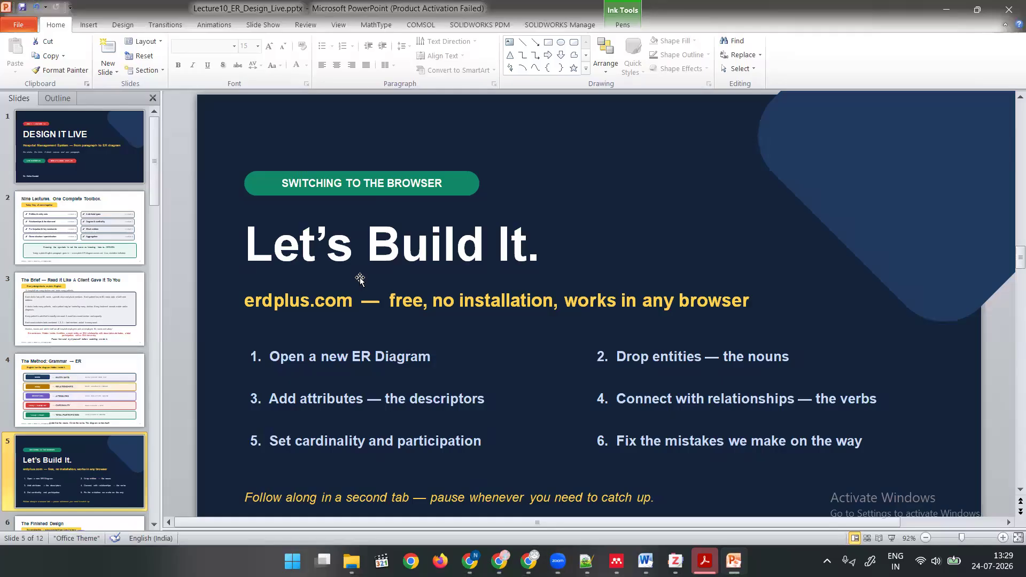
scroll(393, 279, "down", 1)
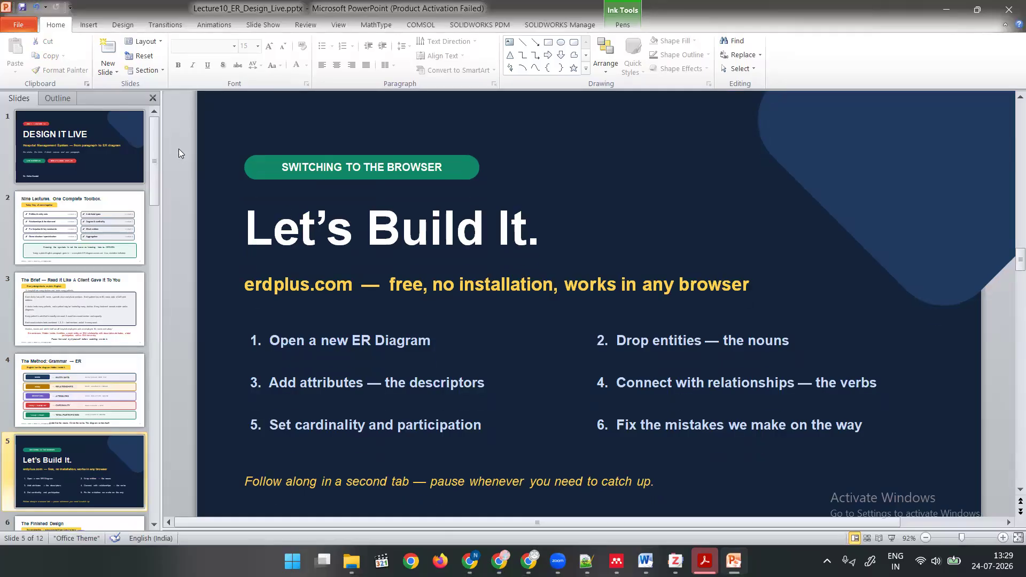
left_click(891, 539)
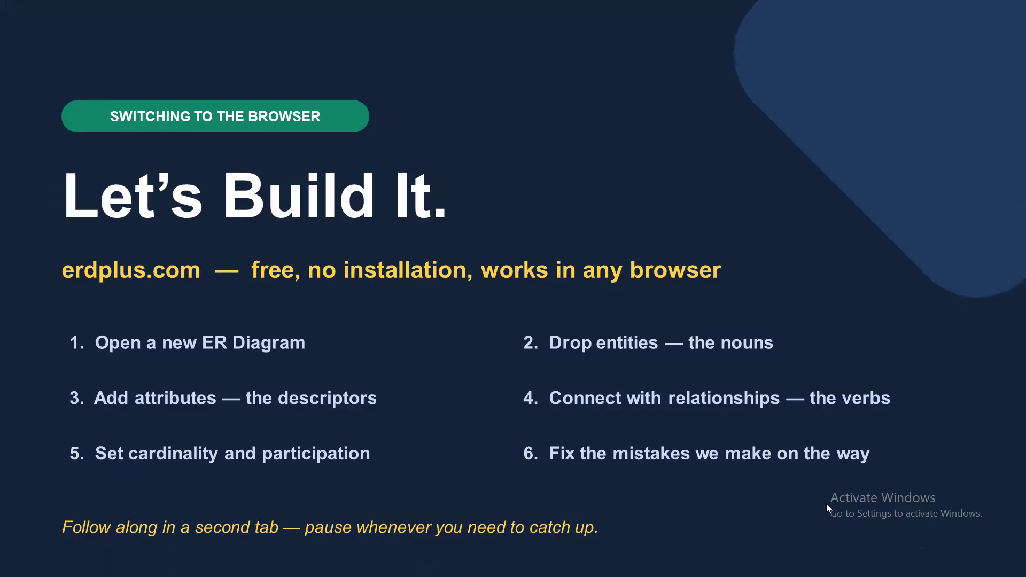
left_click(474, 333)
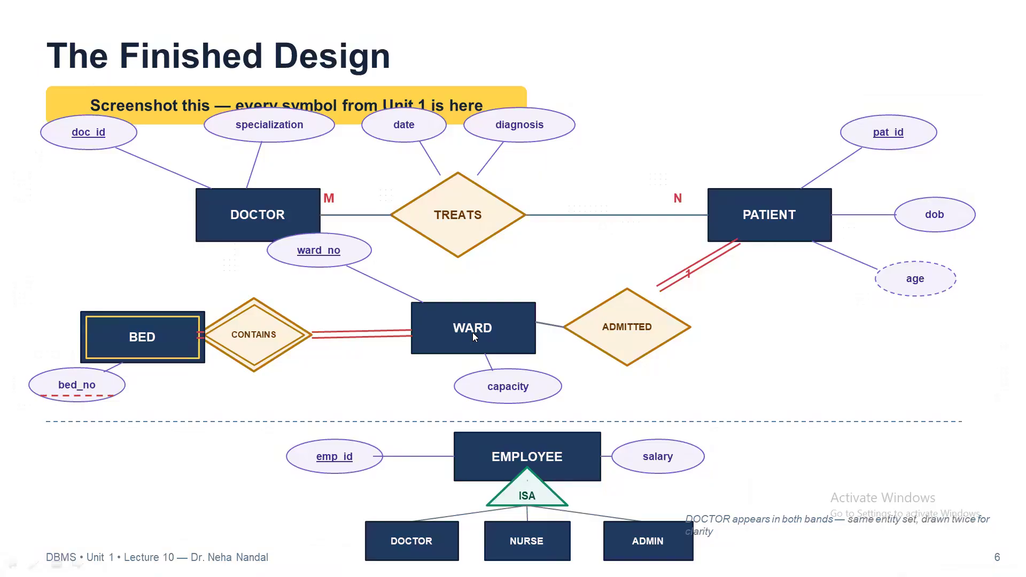